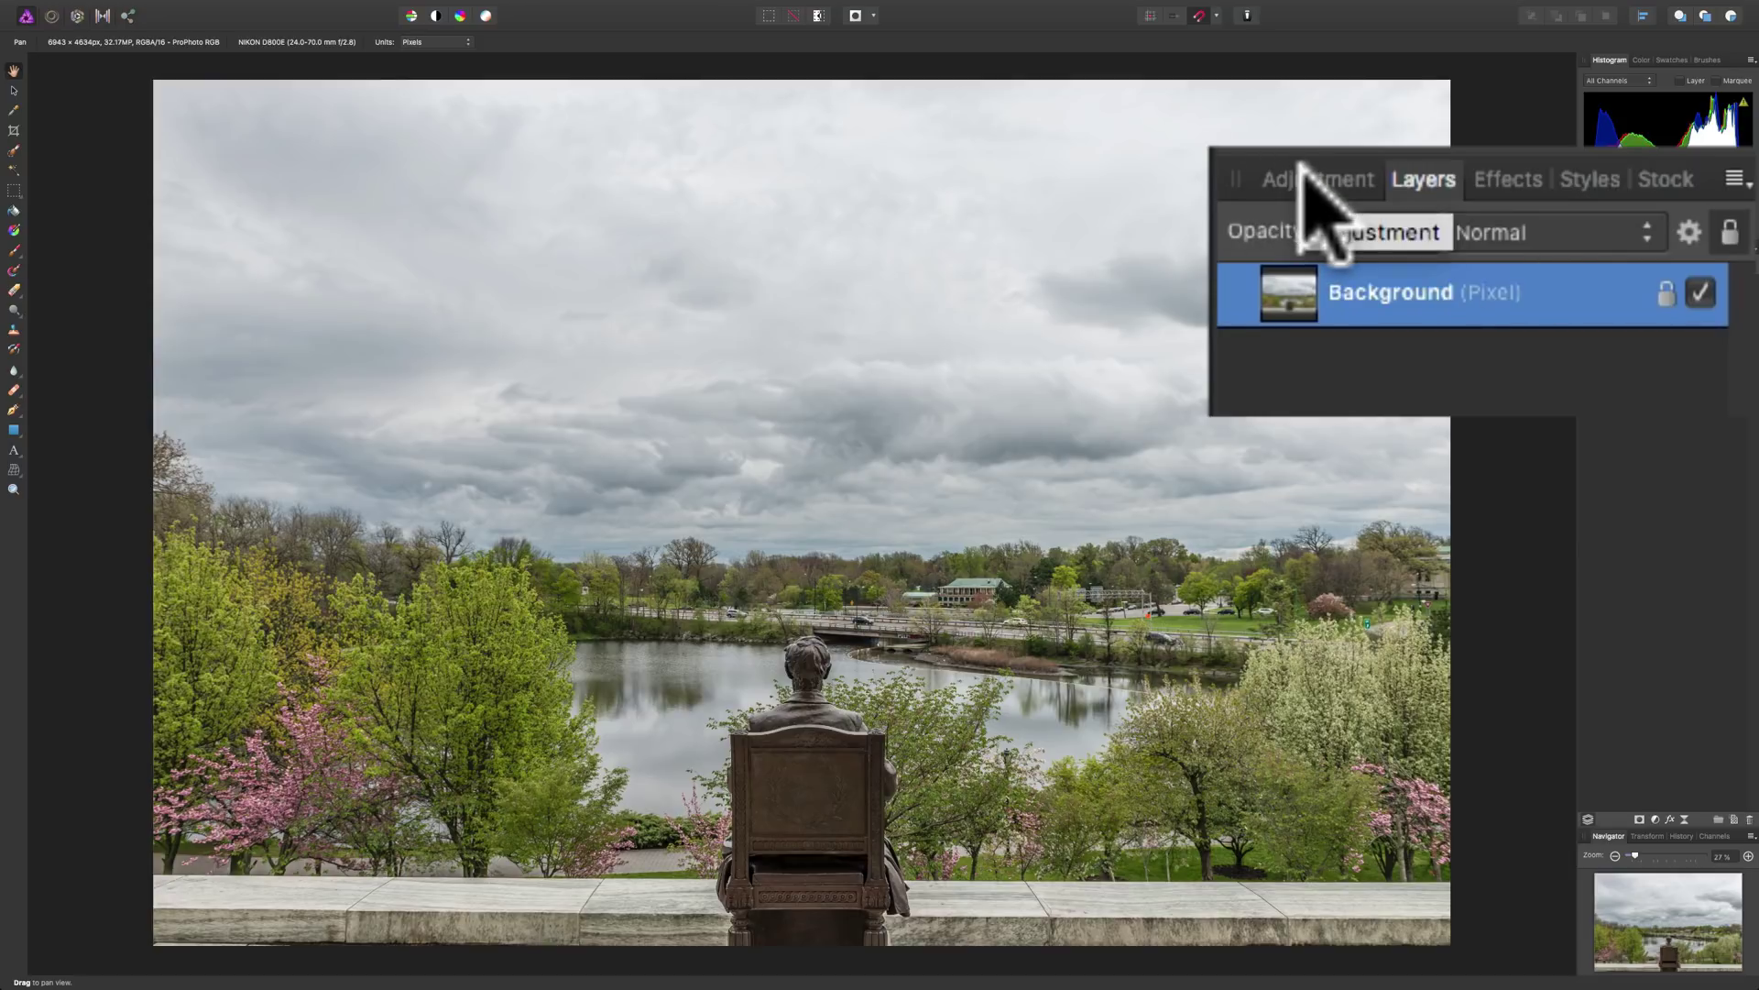
Add a default Levels adjustment above the Background layer and move its settings window aside.
left_click(1612, 247)
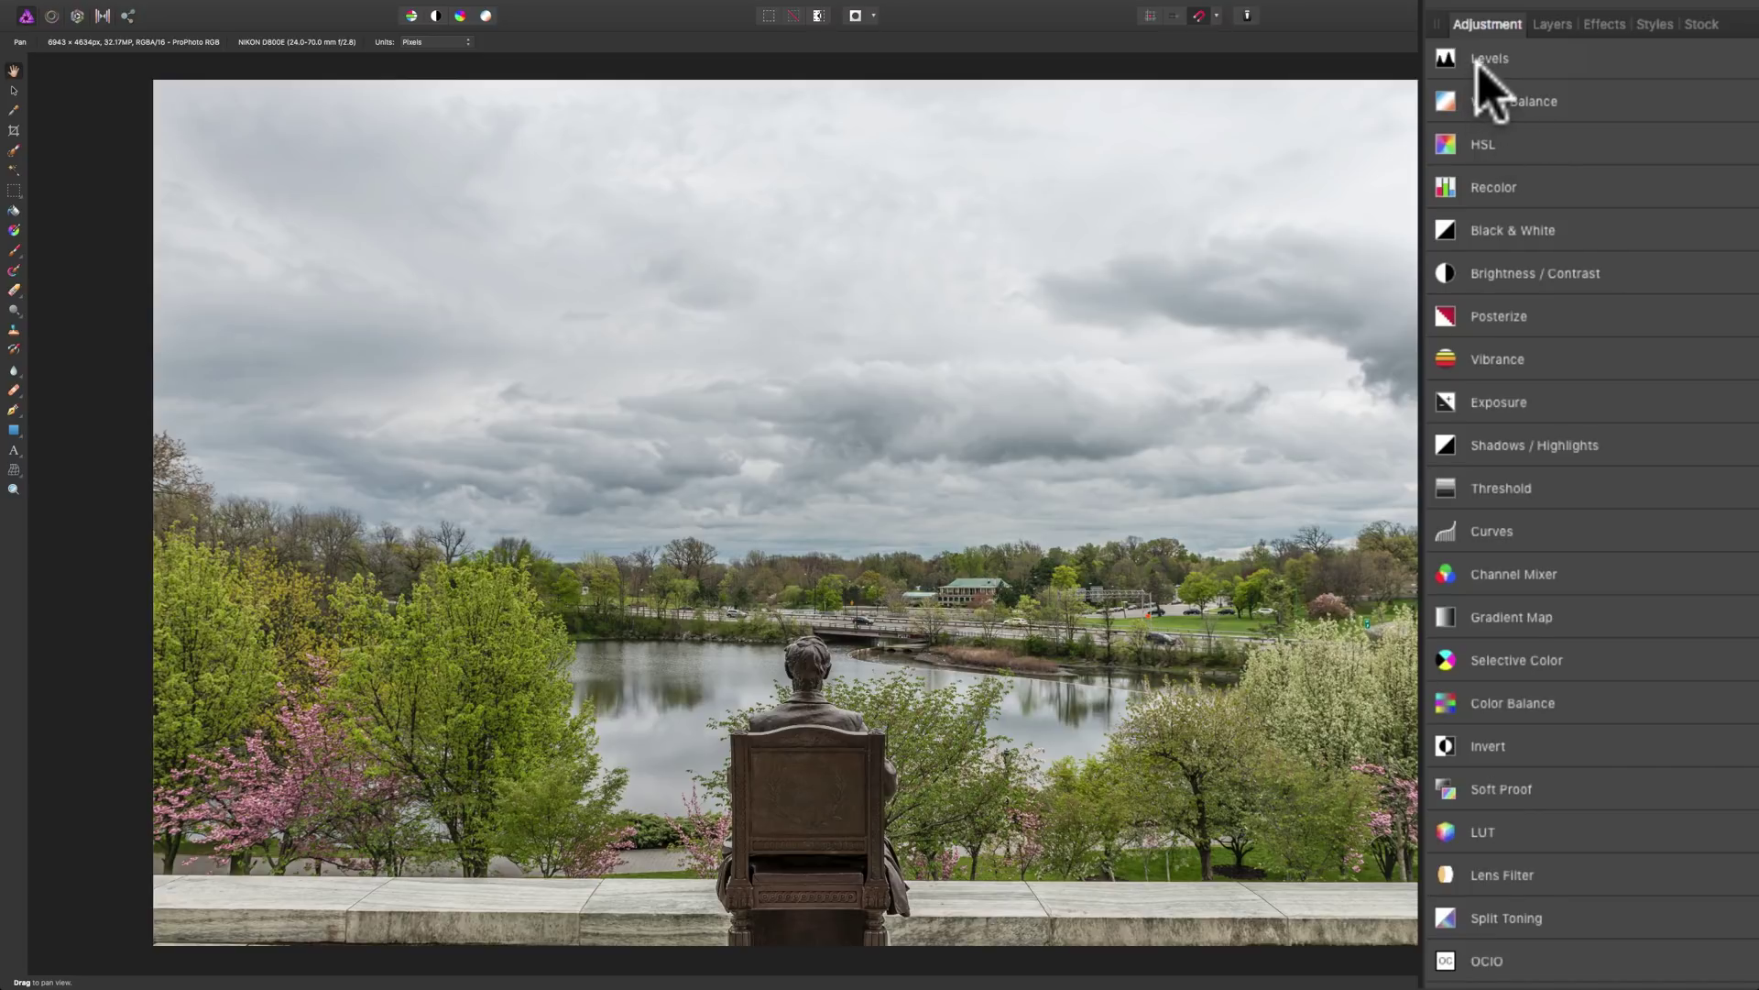
left_click(1610, 265)
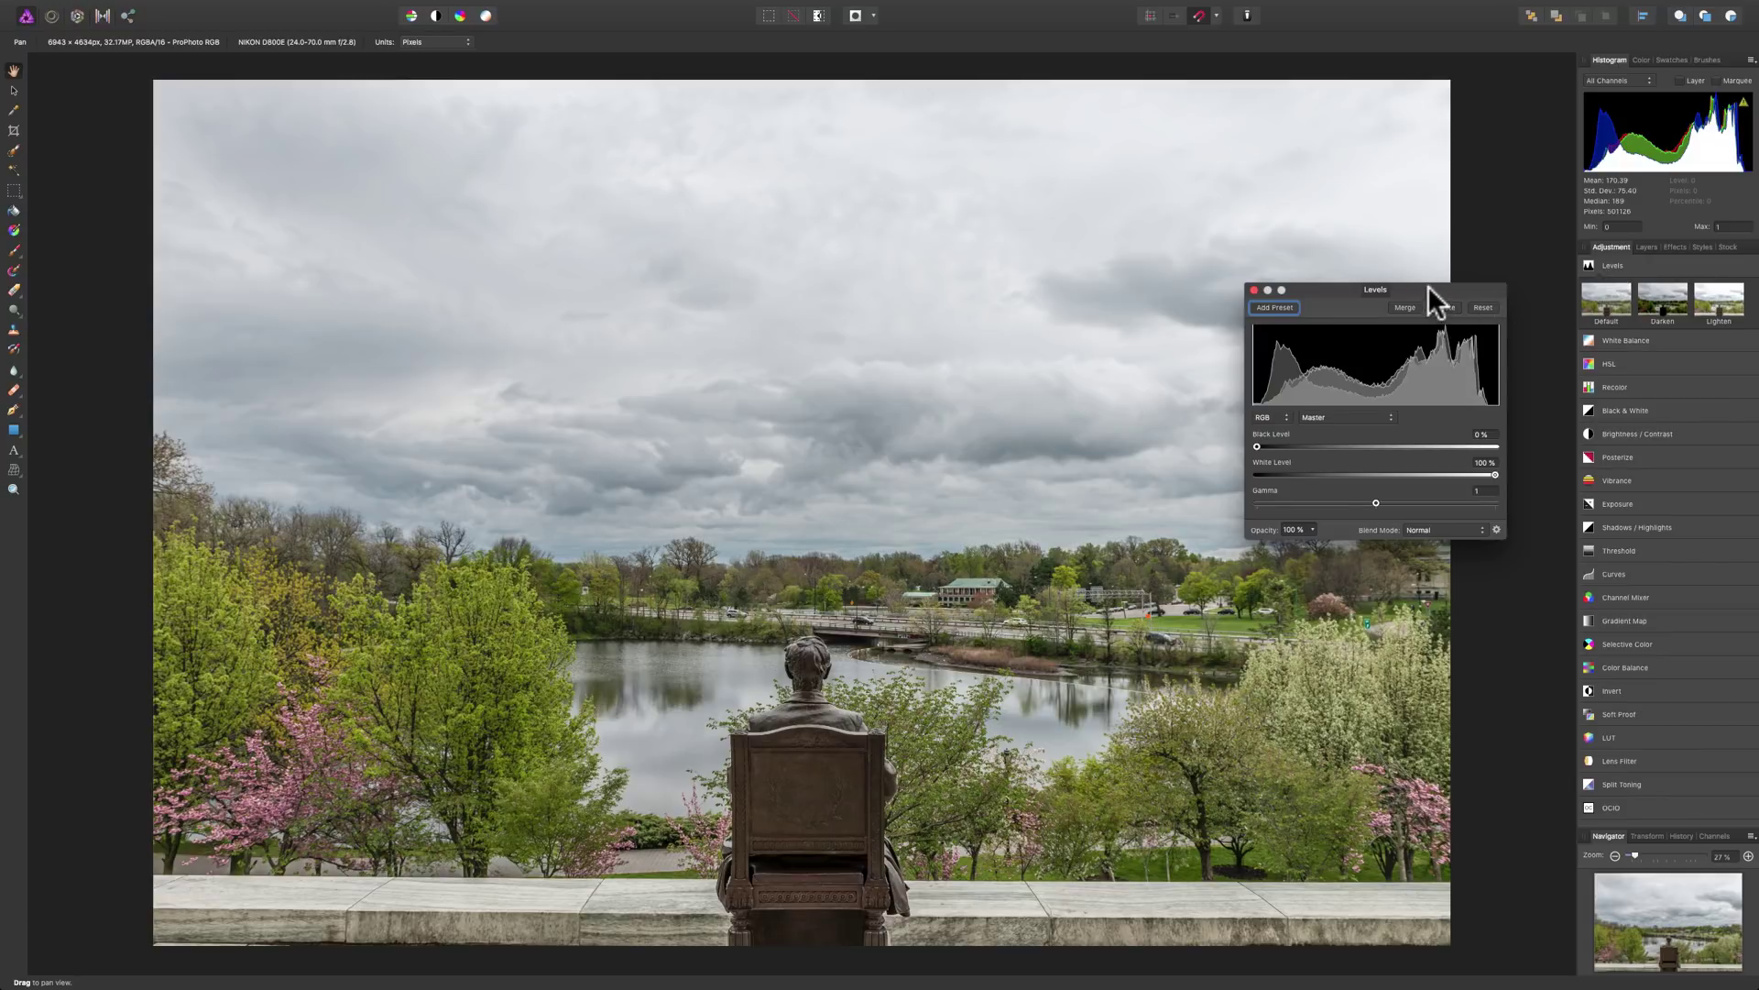
left_click_drag(1428, 284, 1455, 229)
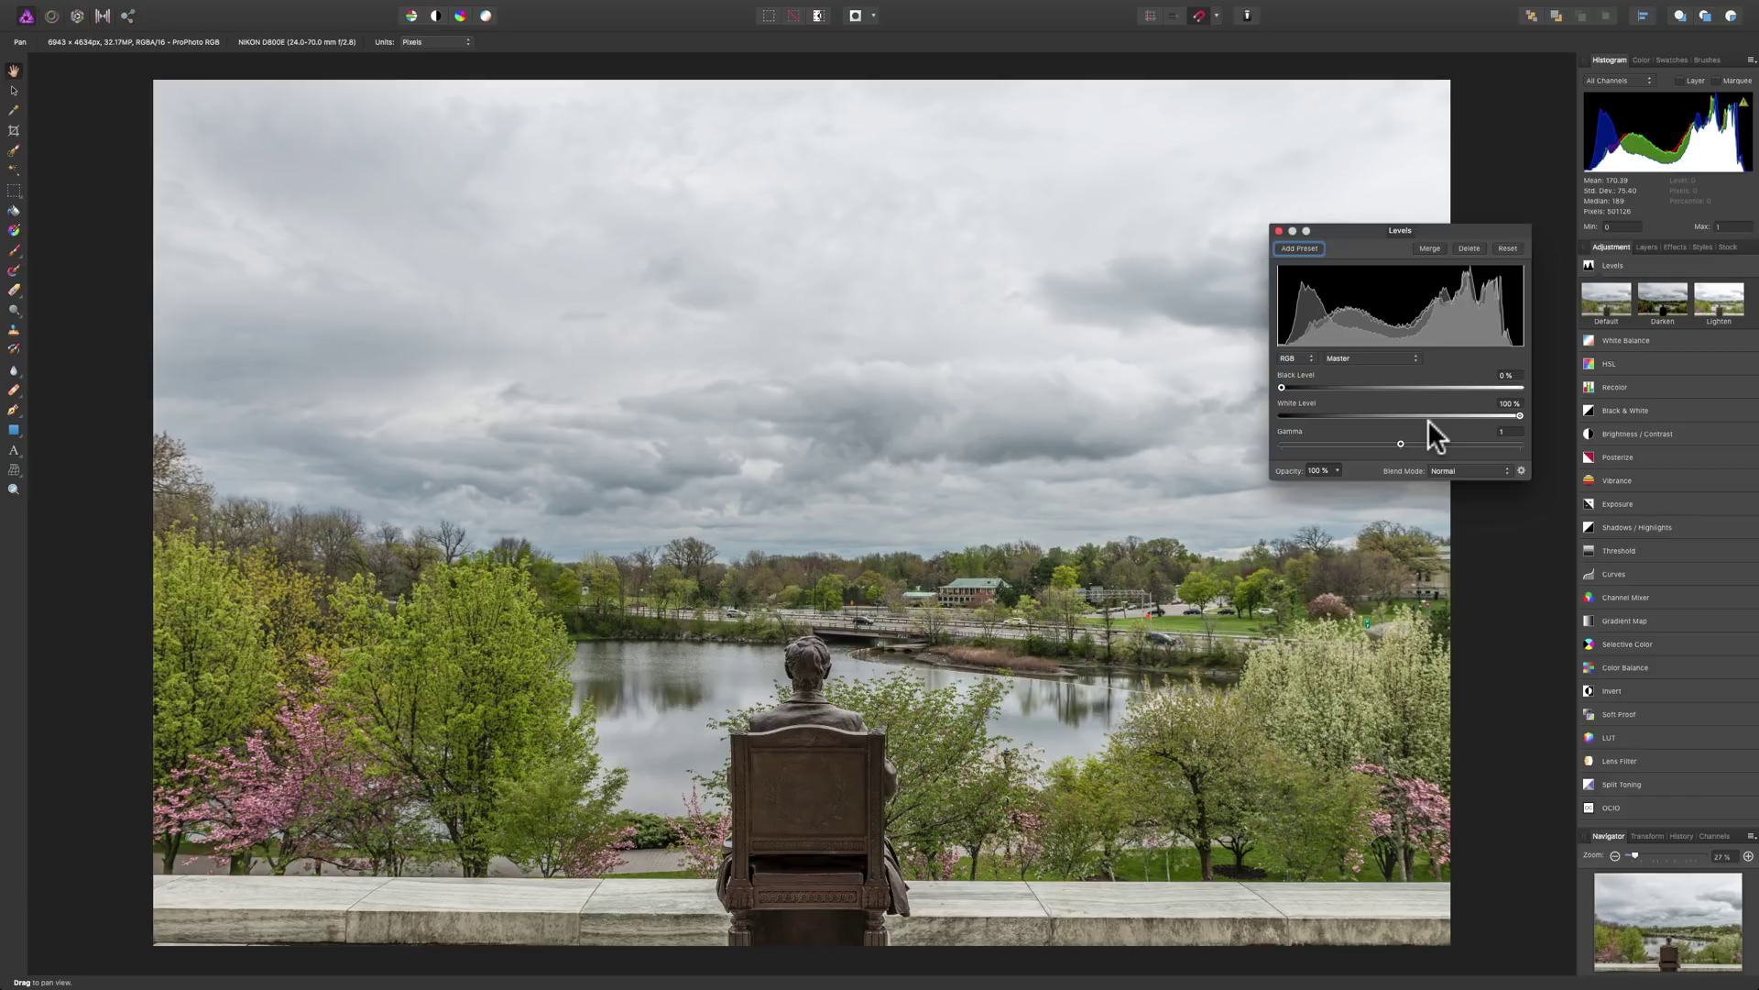
left_click(1646, 247)
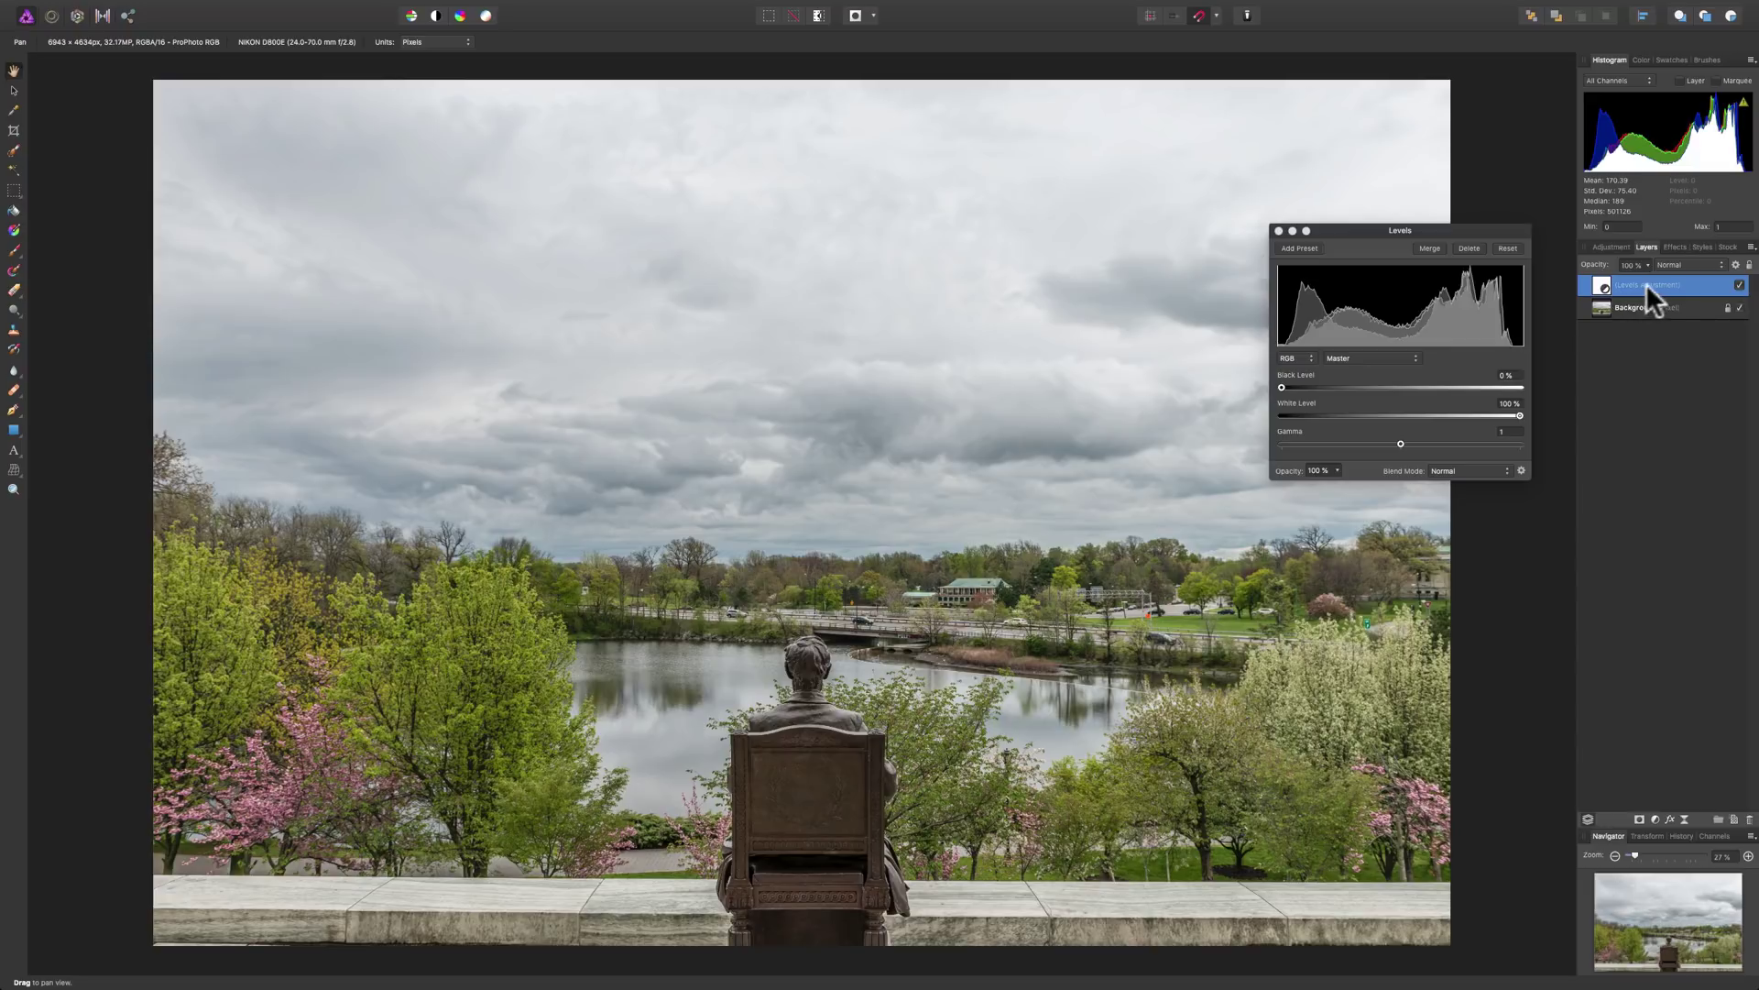
In the Levels settings, set Black Level to 4% and White Level to 96%.
left_click(1605, 246)
left_click(1426, 228)
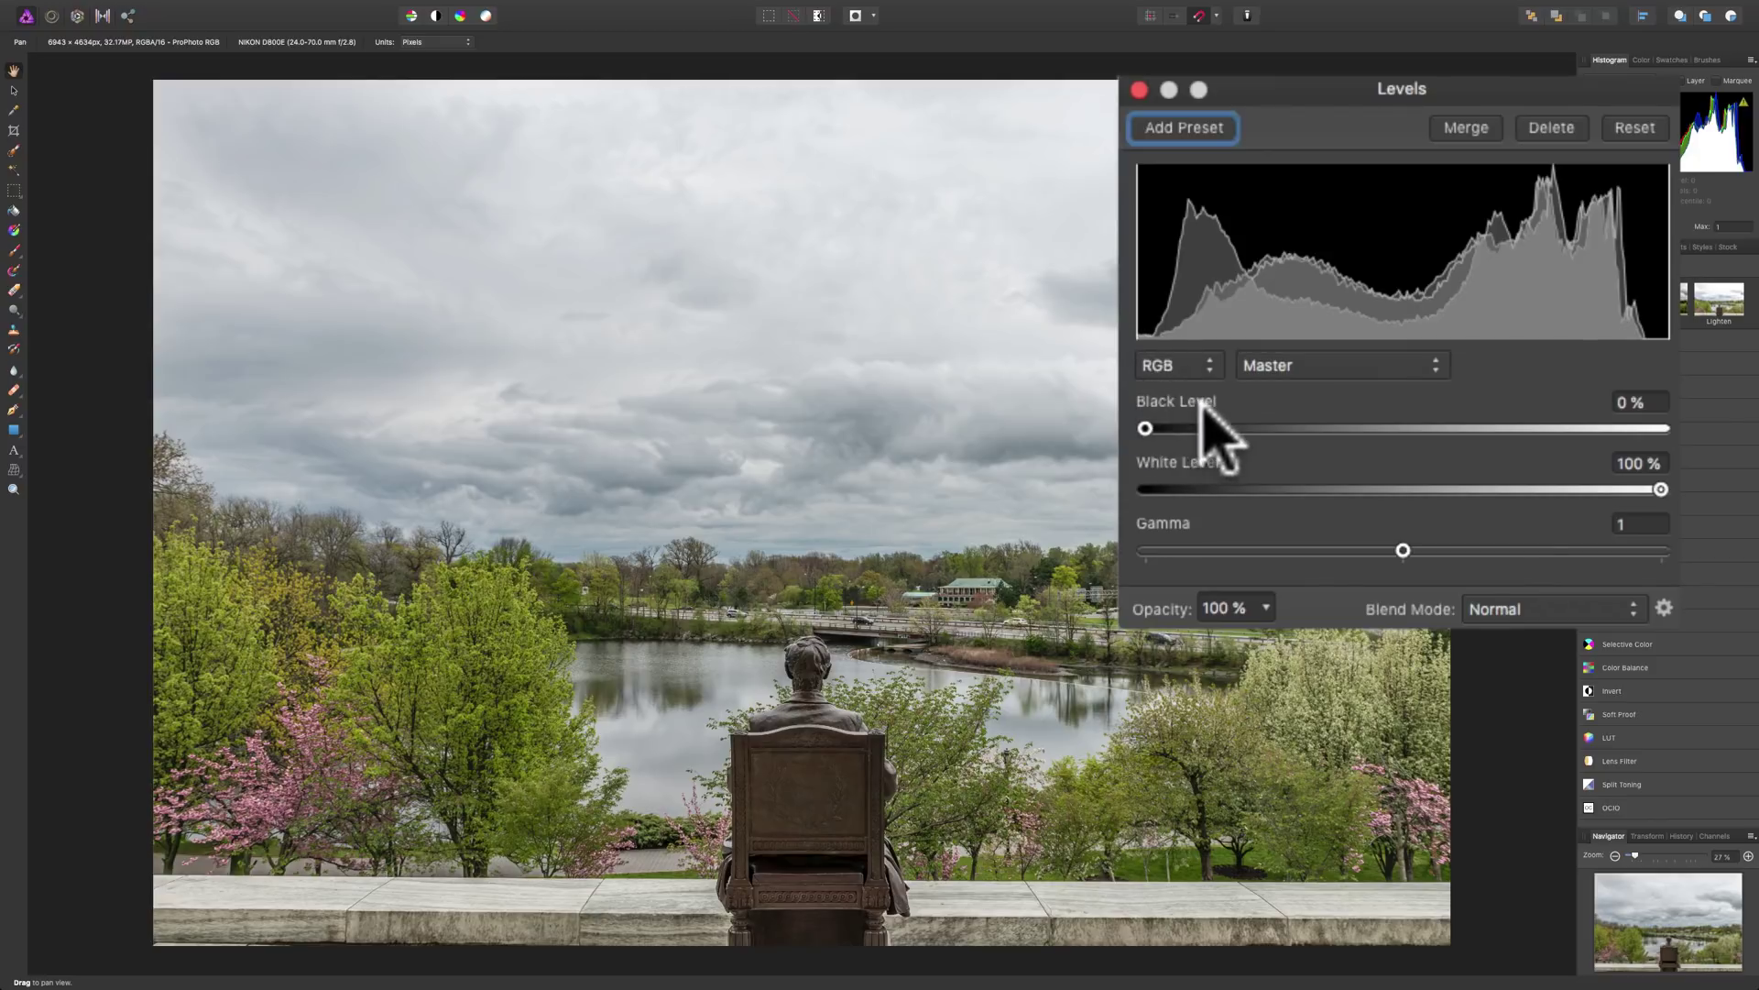
left_click(1143, 428)
mouse_move(1144, 427)
left_mouse_down()
mouse_move(1229, 425)
mouse_move(1159, 427)
left_mouse_up()
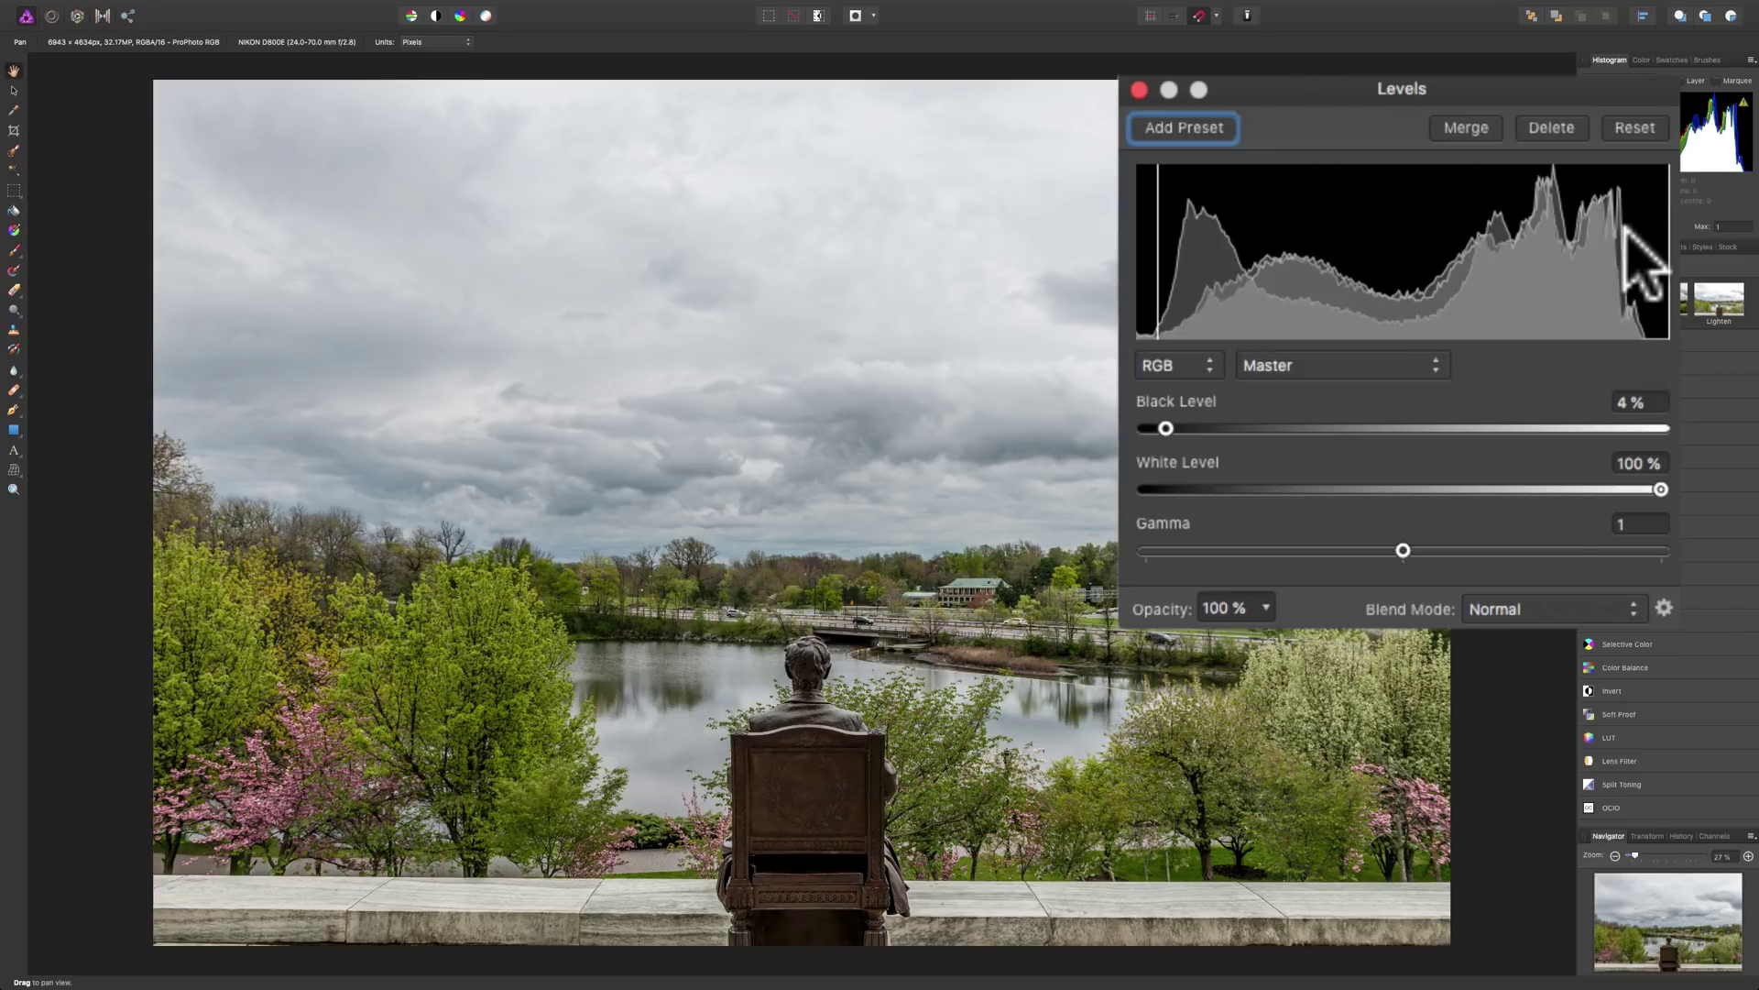
left_click_drag(1660, 489, 1640, 488)
left_click(1640, 489)
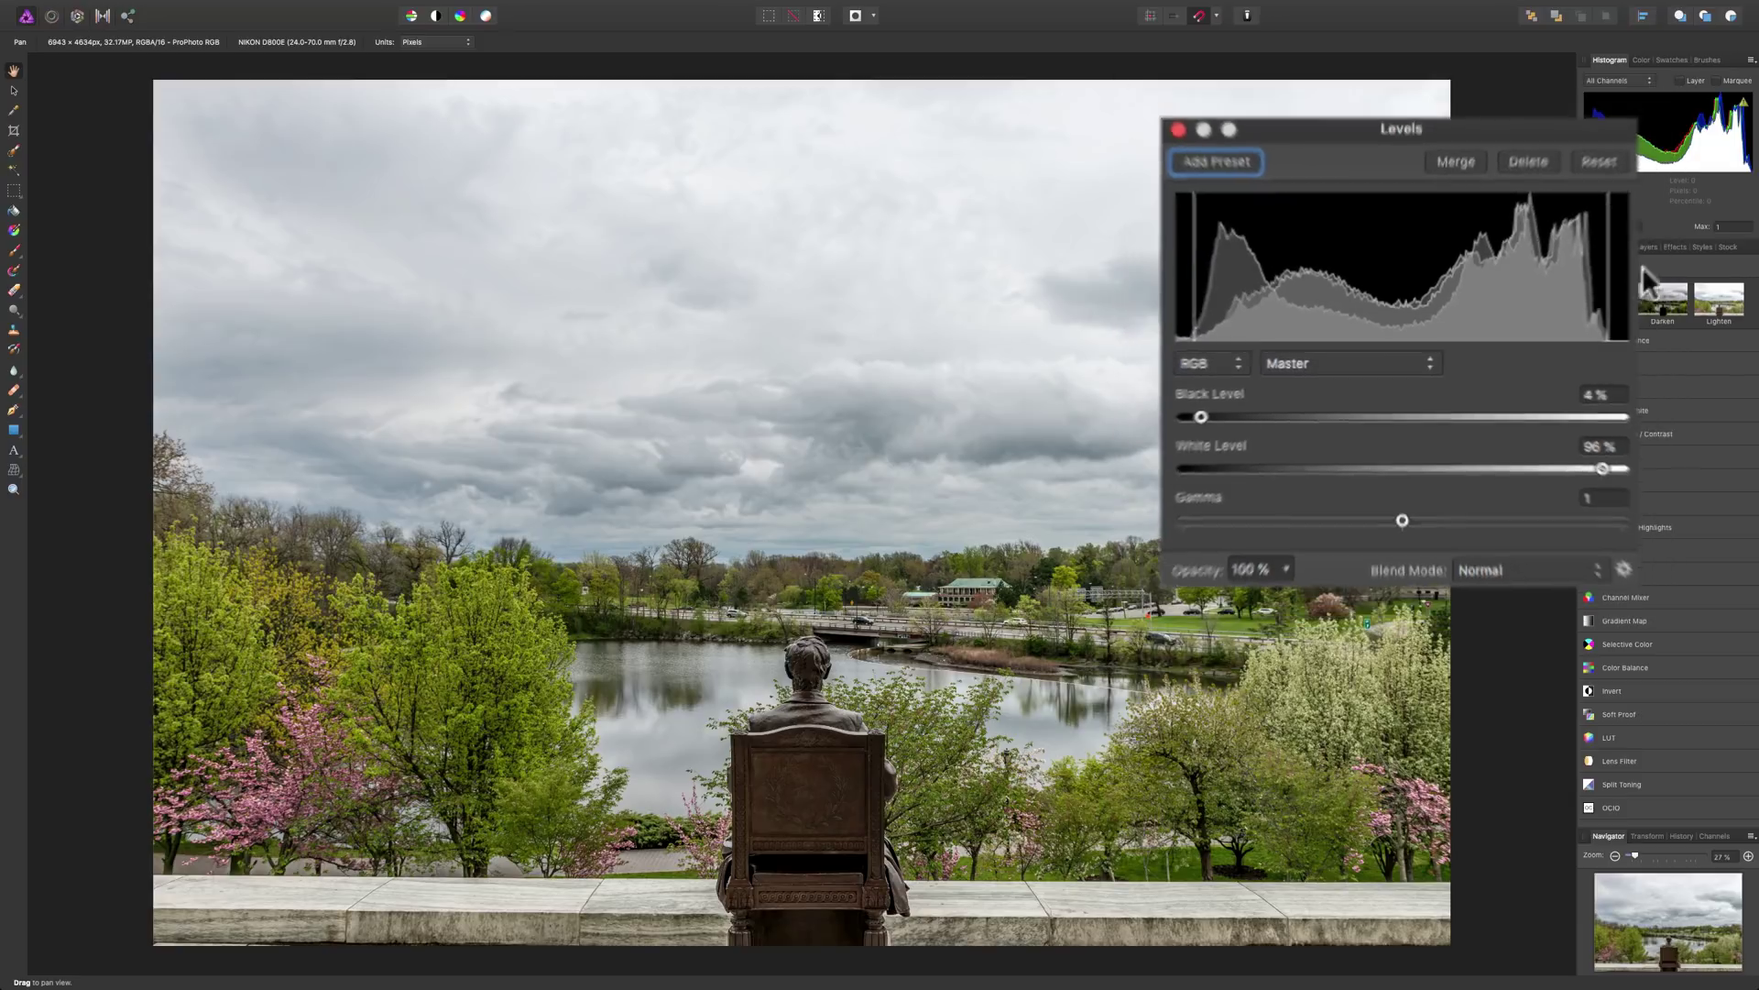
left_click(1648, 245)
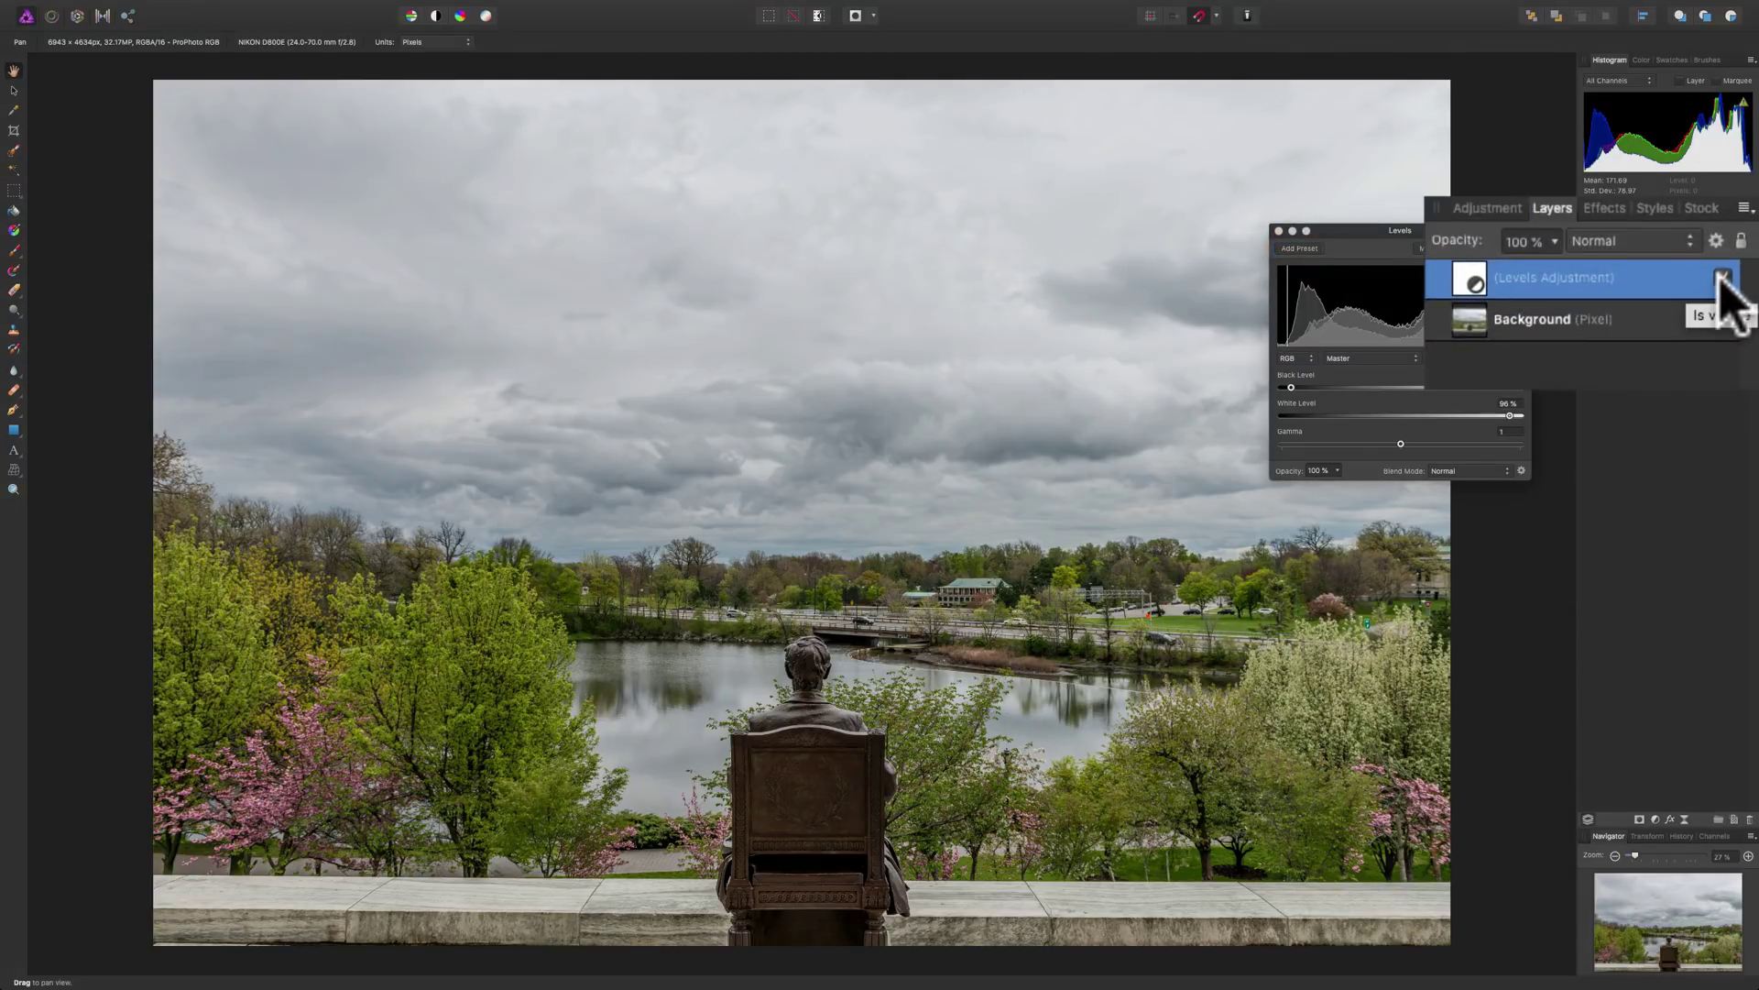
Compare the photo with Levels on and off, then raise Black Level to 7%.
left_click(1723, 276)
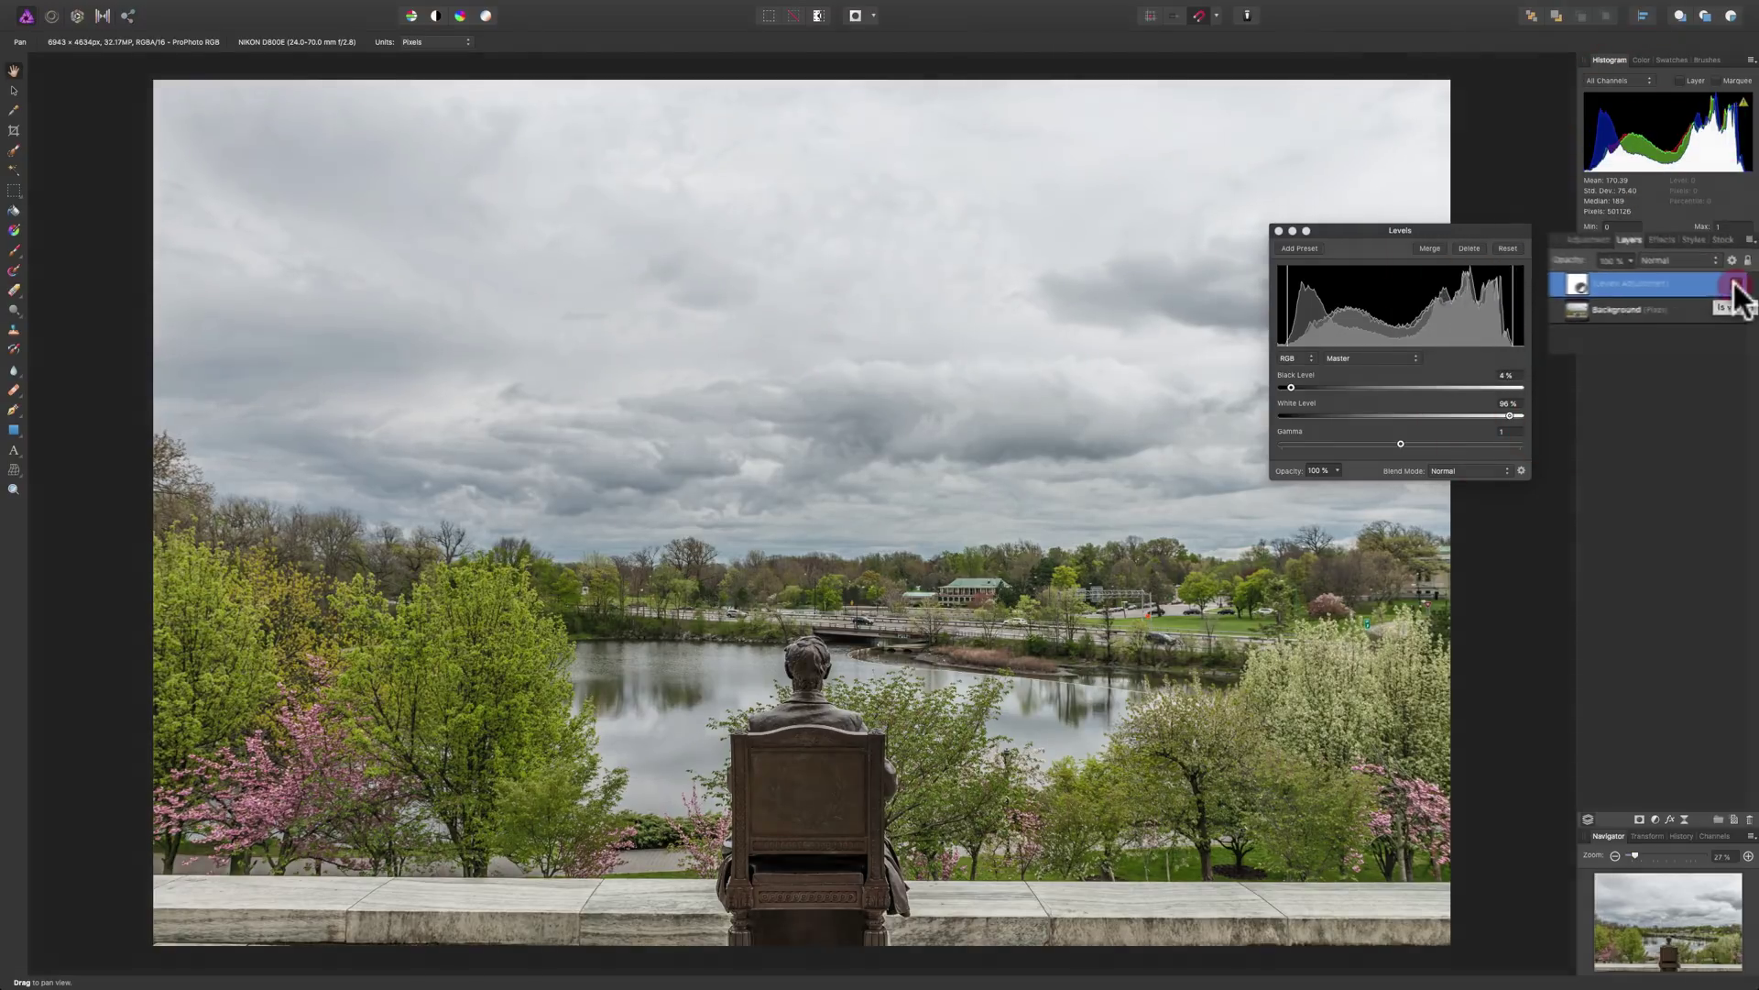
left_click(1738, 285)
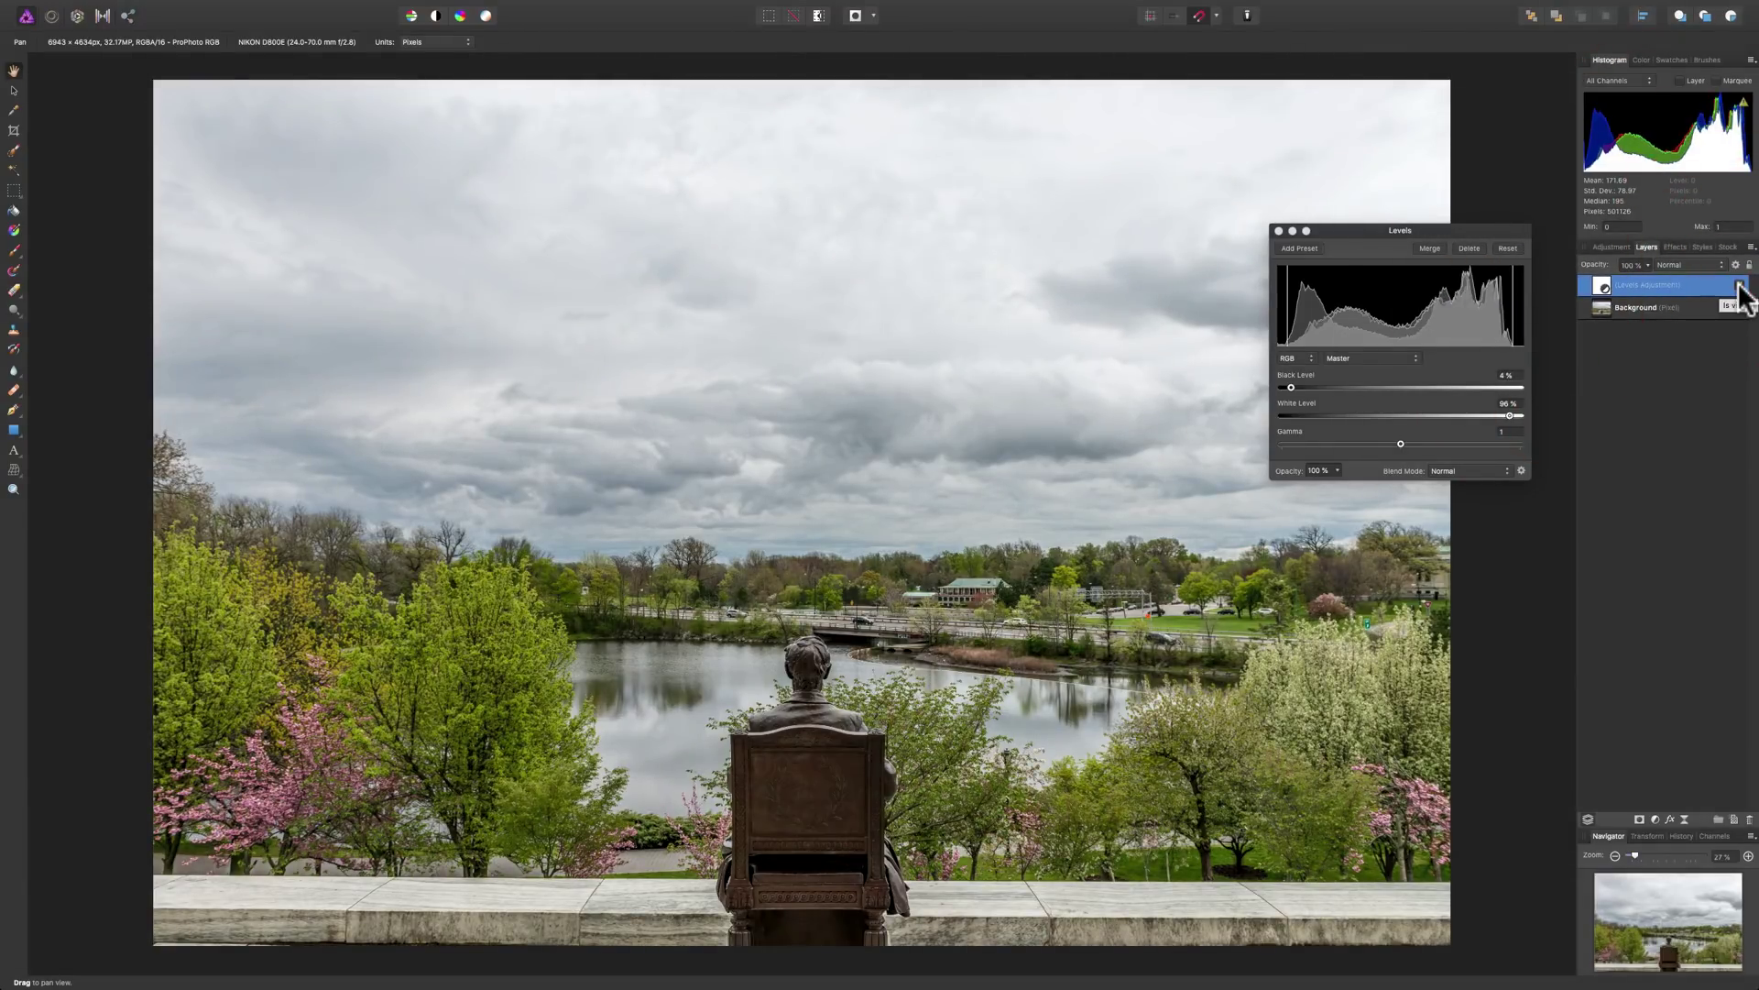
left_click(1738, 285)
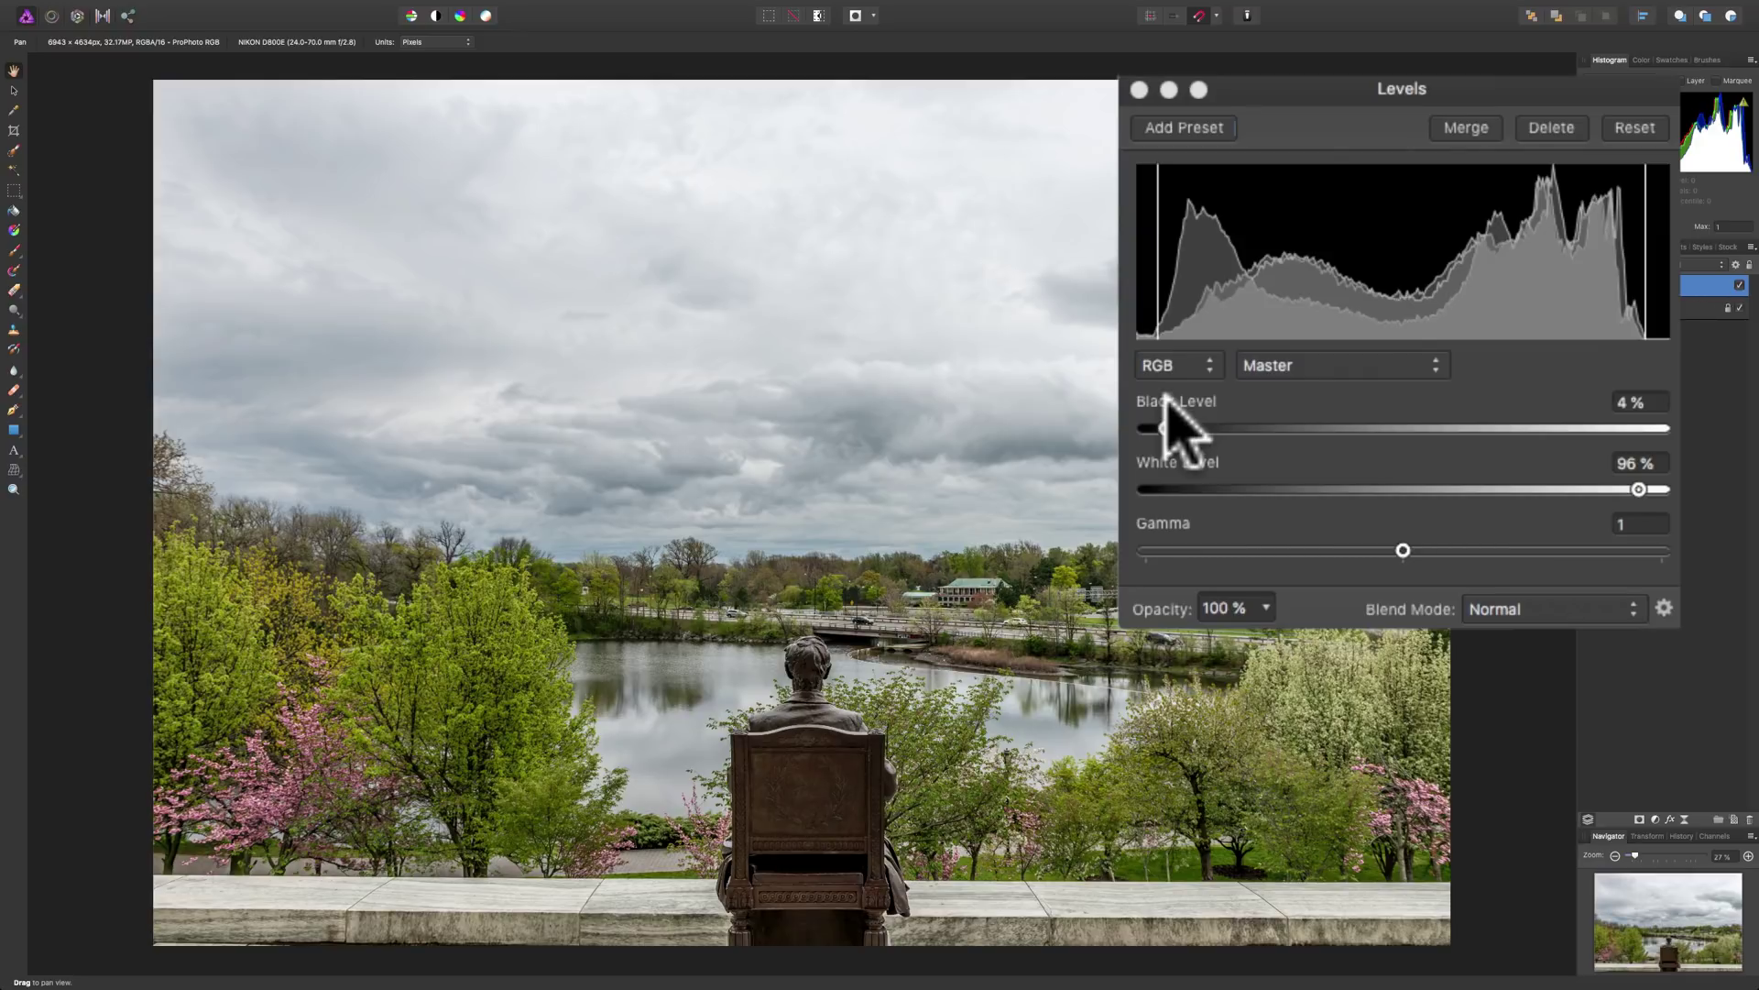
left_click_drag(1162, 424, 1179, 428)
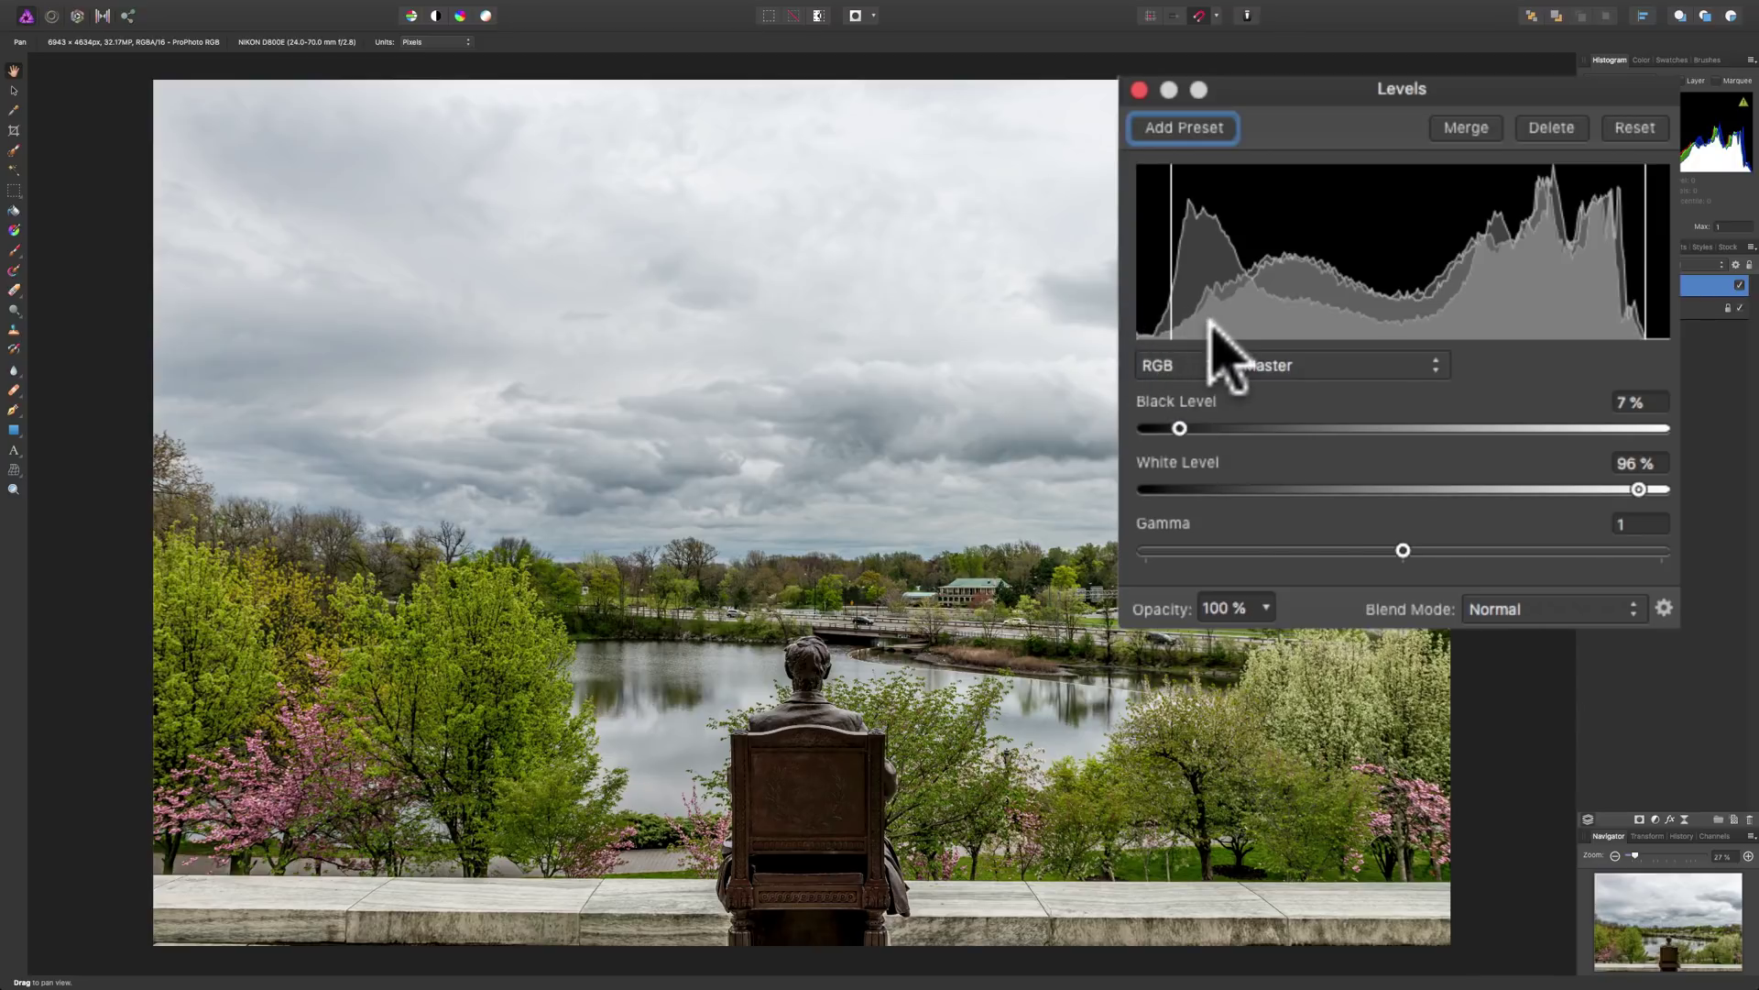
left_click(1739, 286)
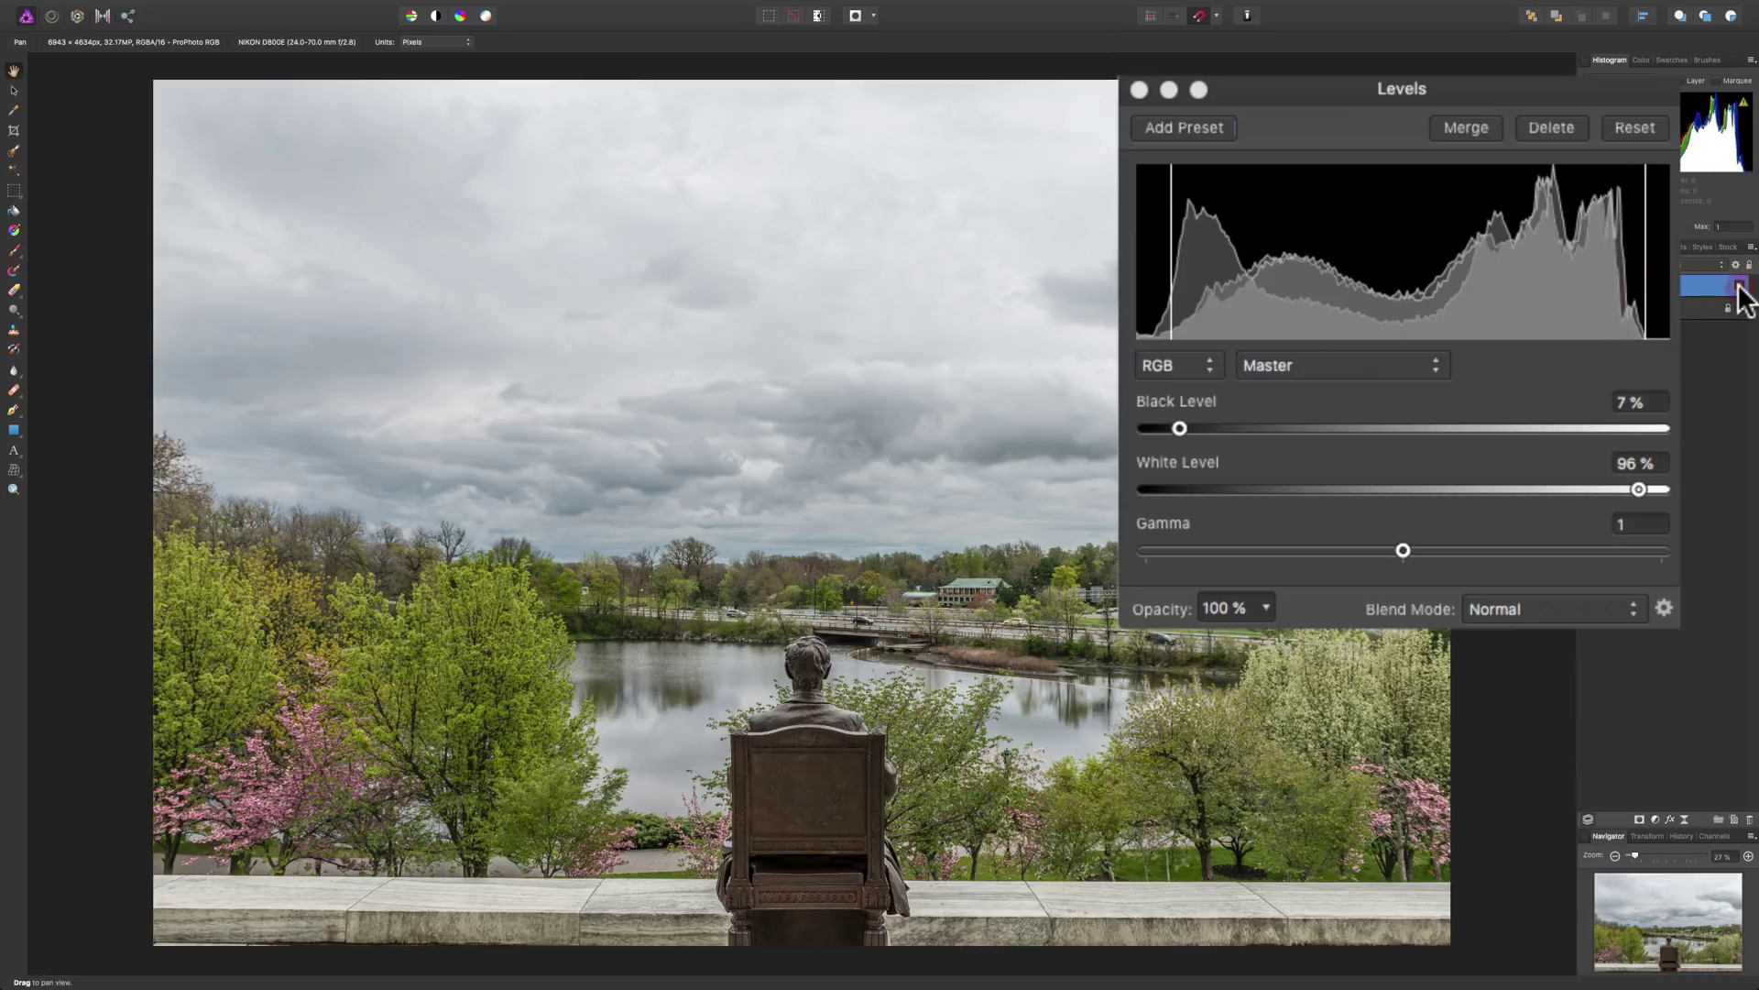
left_click(1739, 286)
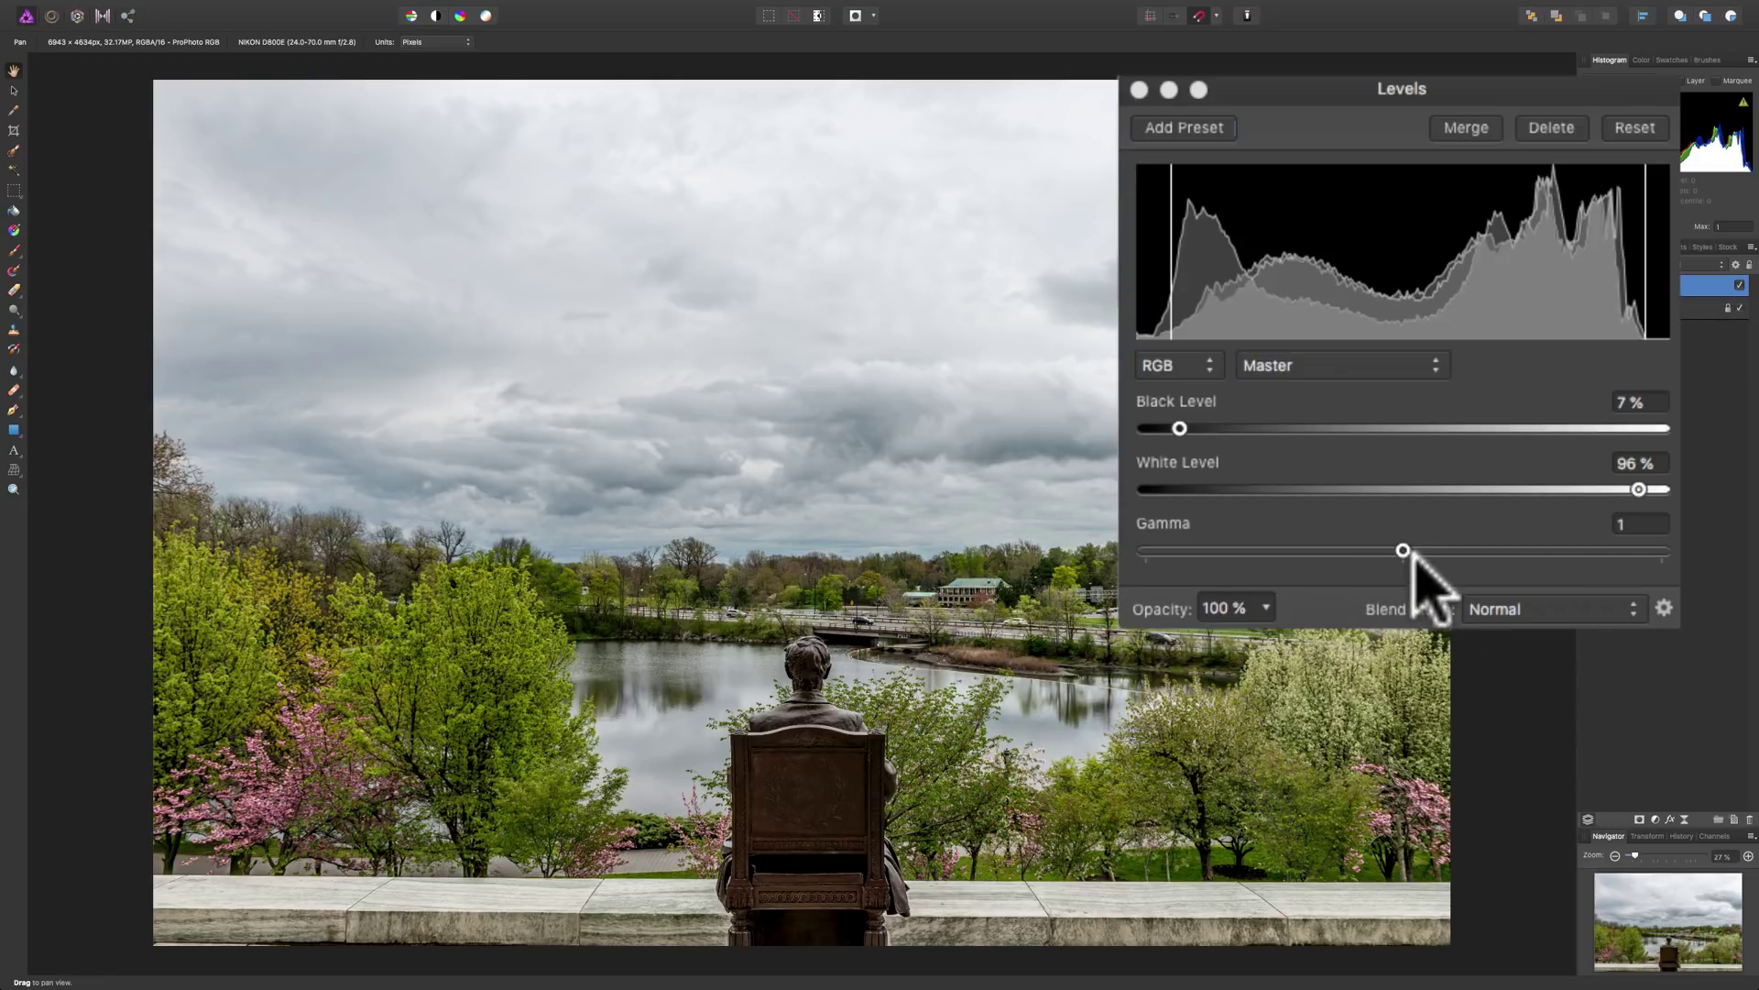
mouse_move(1403, 550)
left_mouse_down()
mouse_move(1254, 550)
mouse_move(1494, 550)
mouse_move(1403, 550)
left_mouse_up()
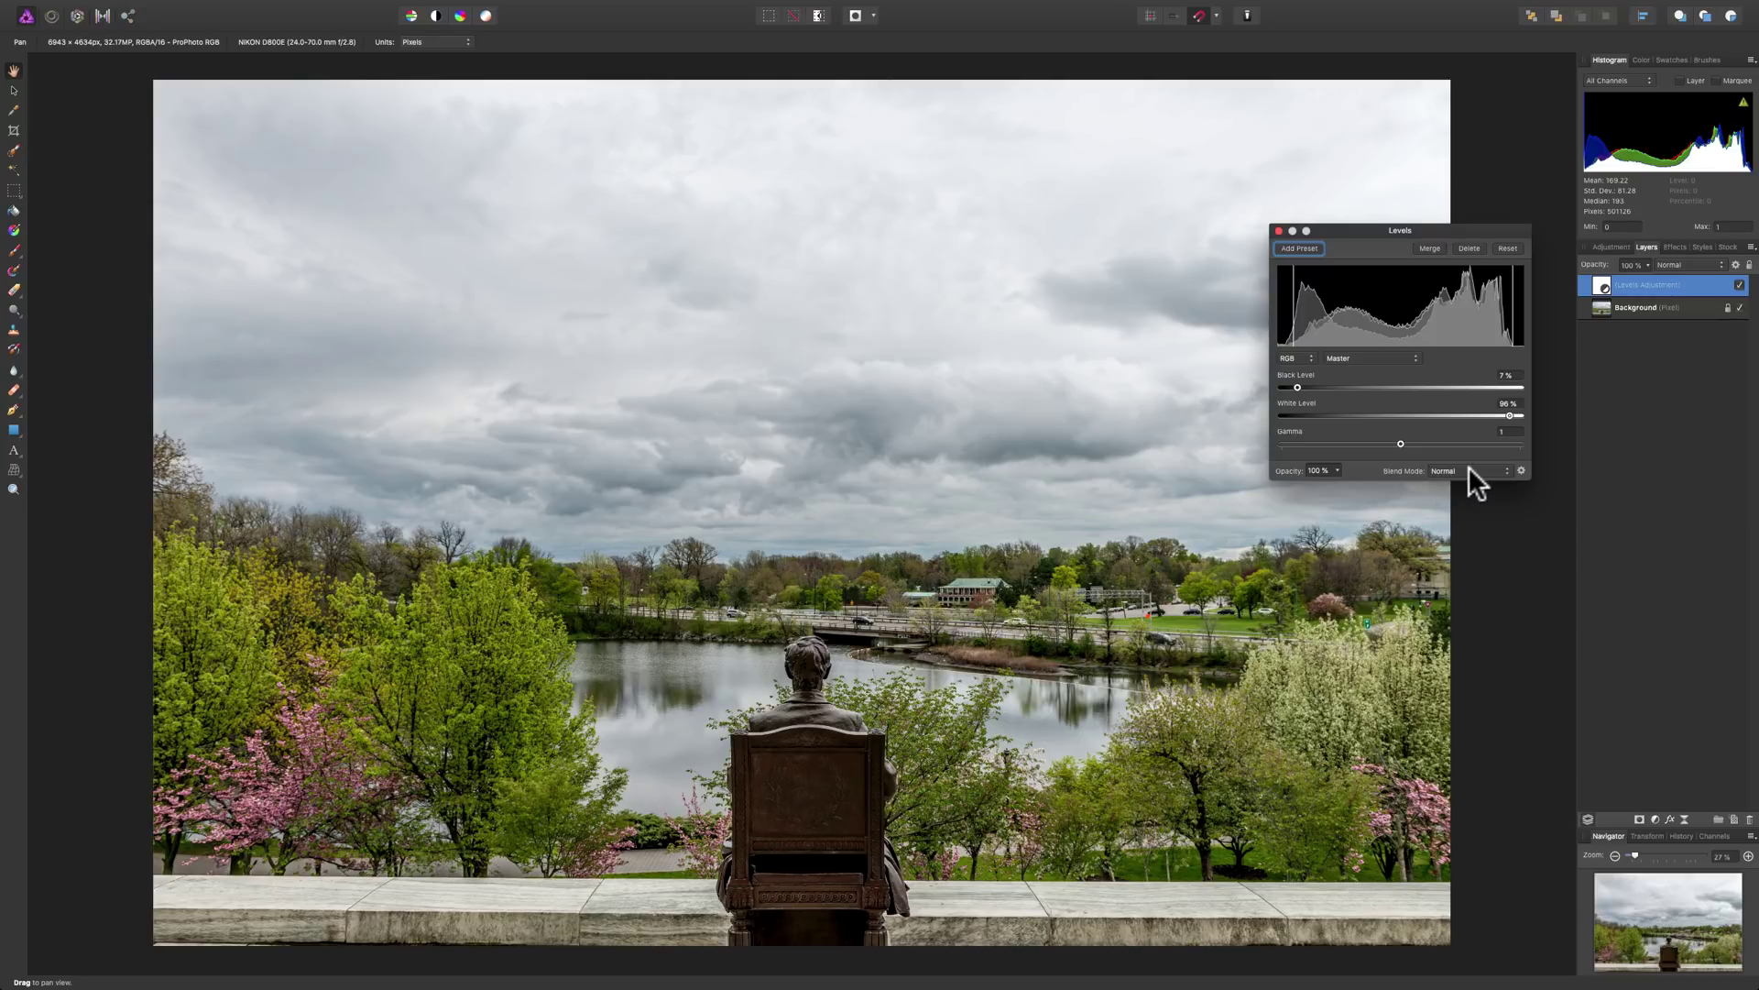
left_click(1470, 472)
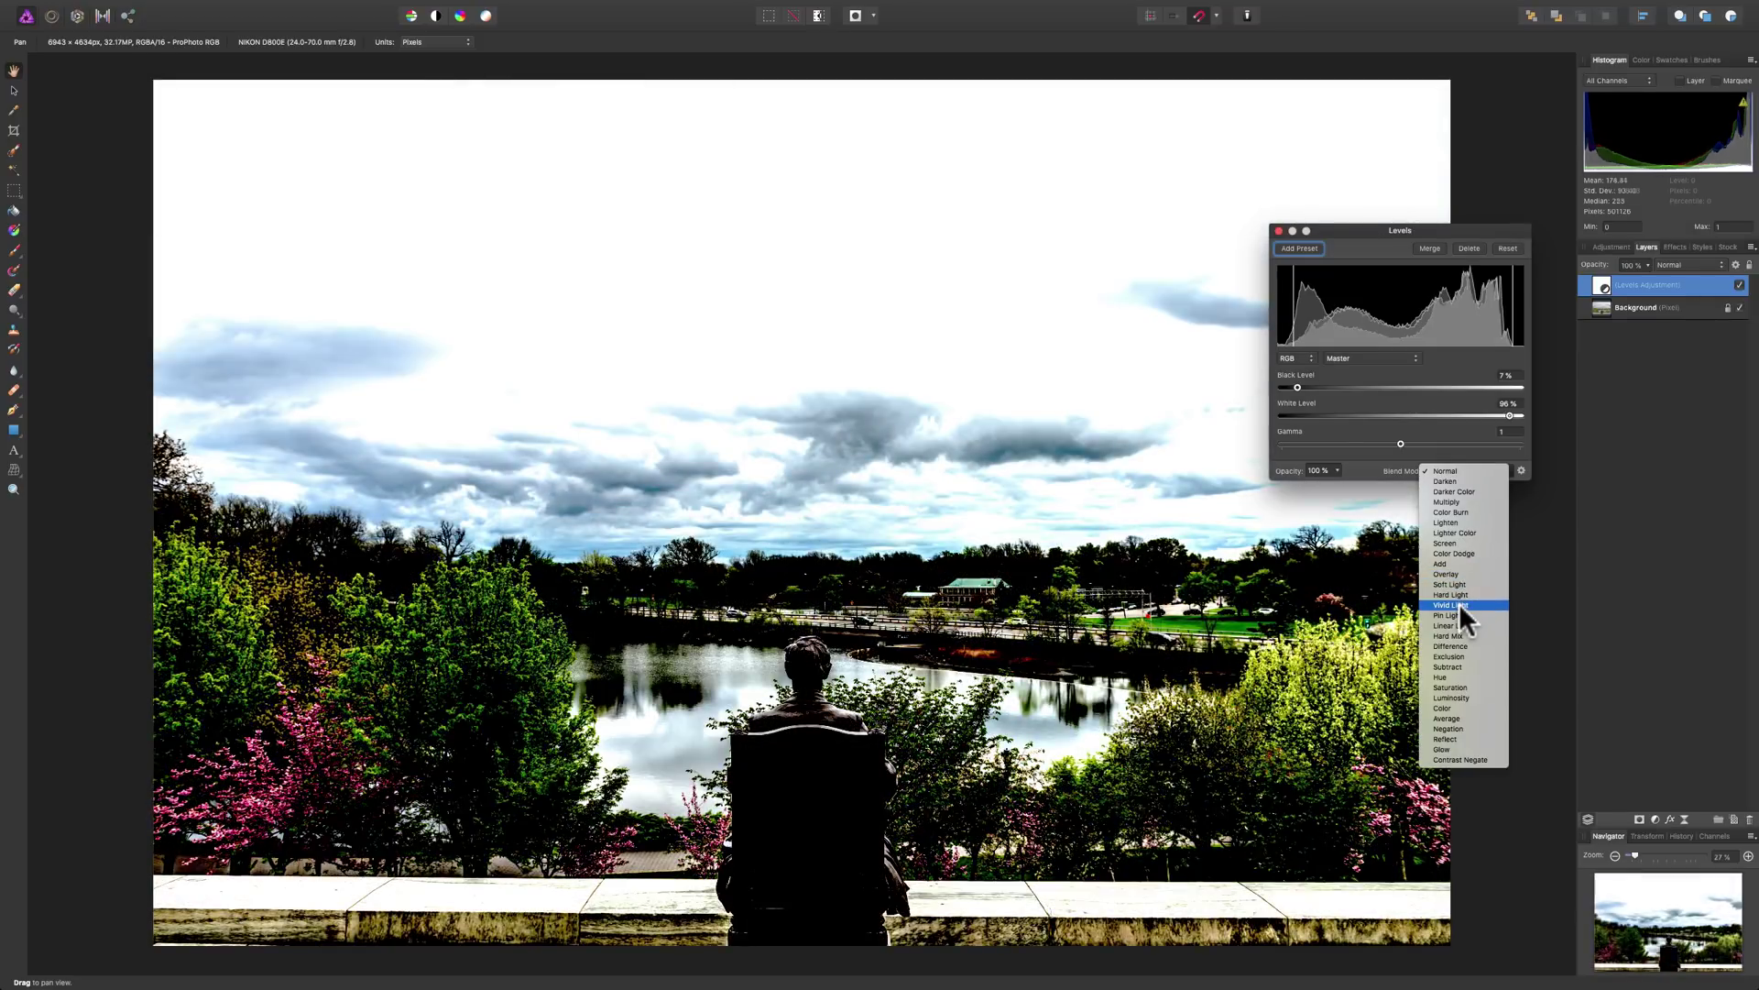
left_click(1460, 470)
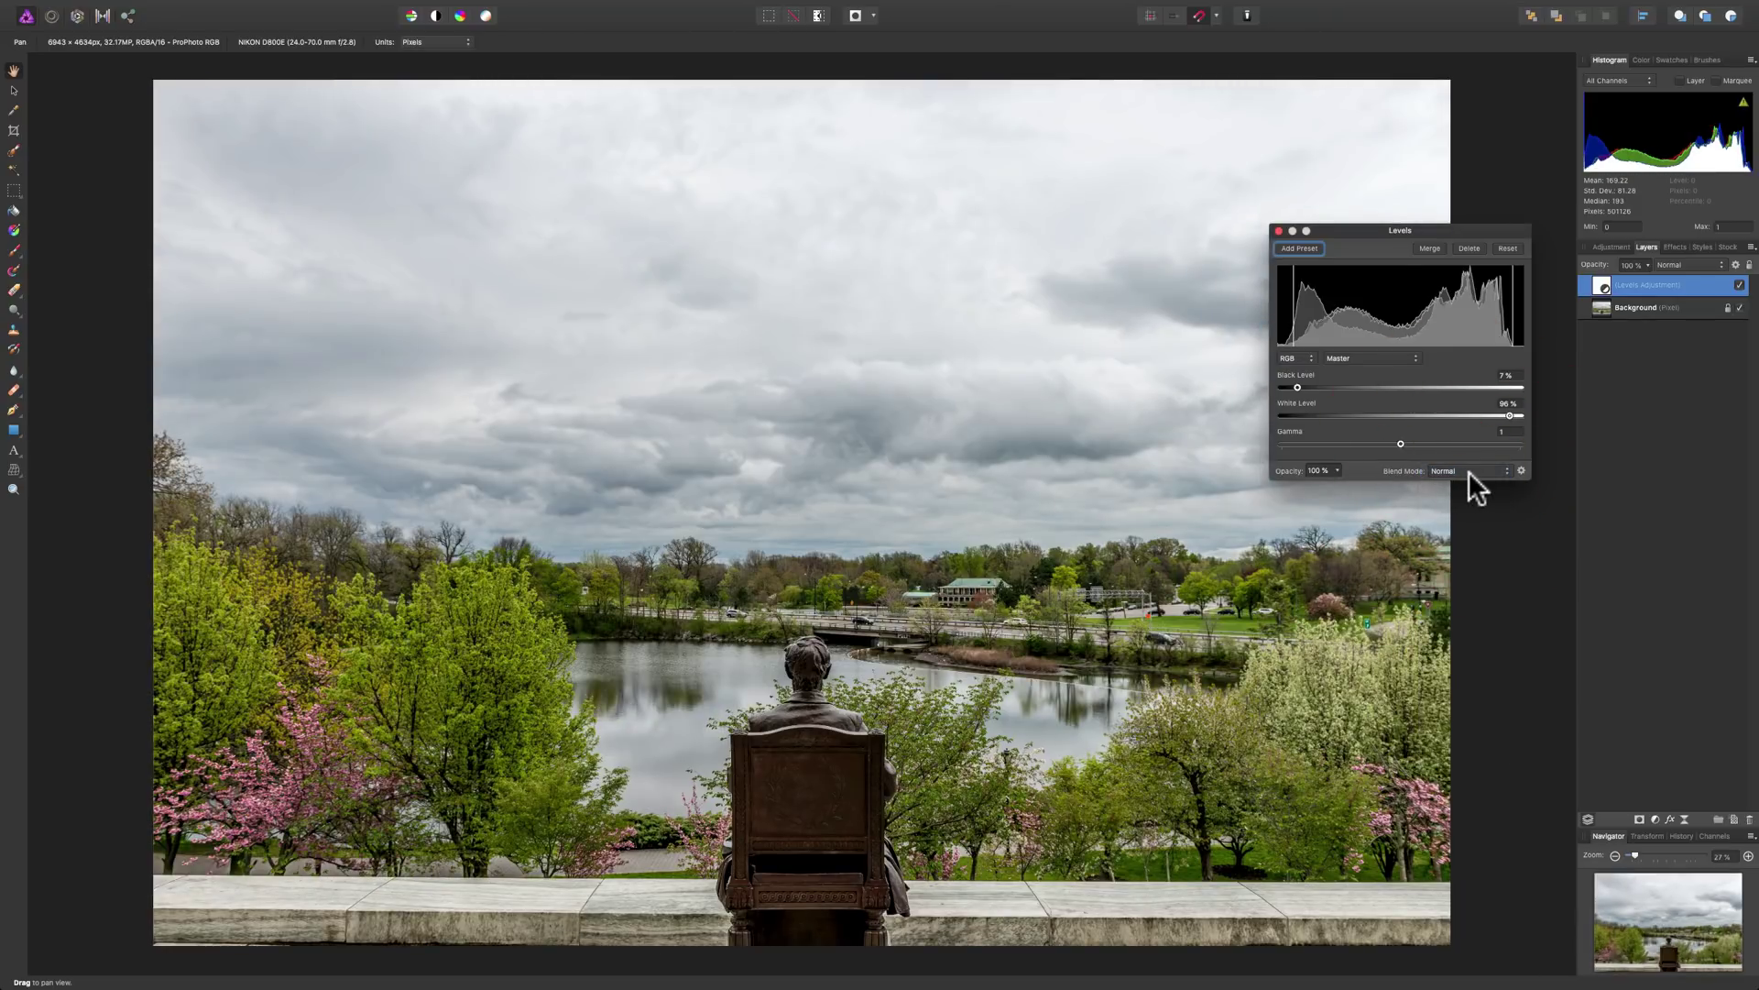
Lower the Levels layer's opacity to compare, then restore it to 100%.
left_click(1335, 470)
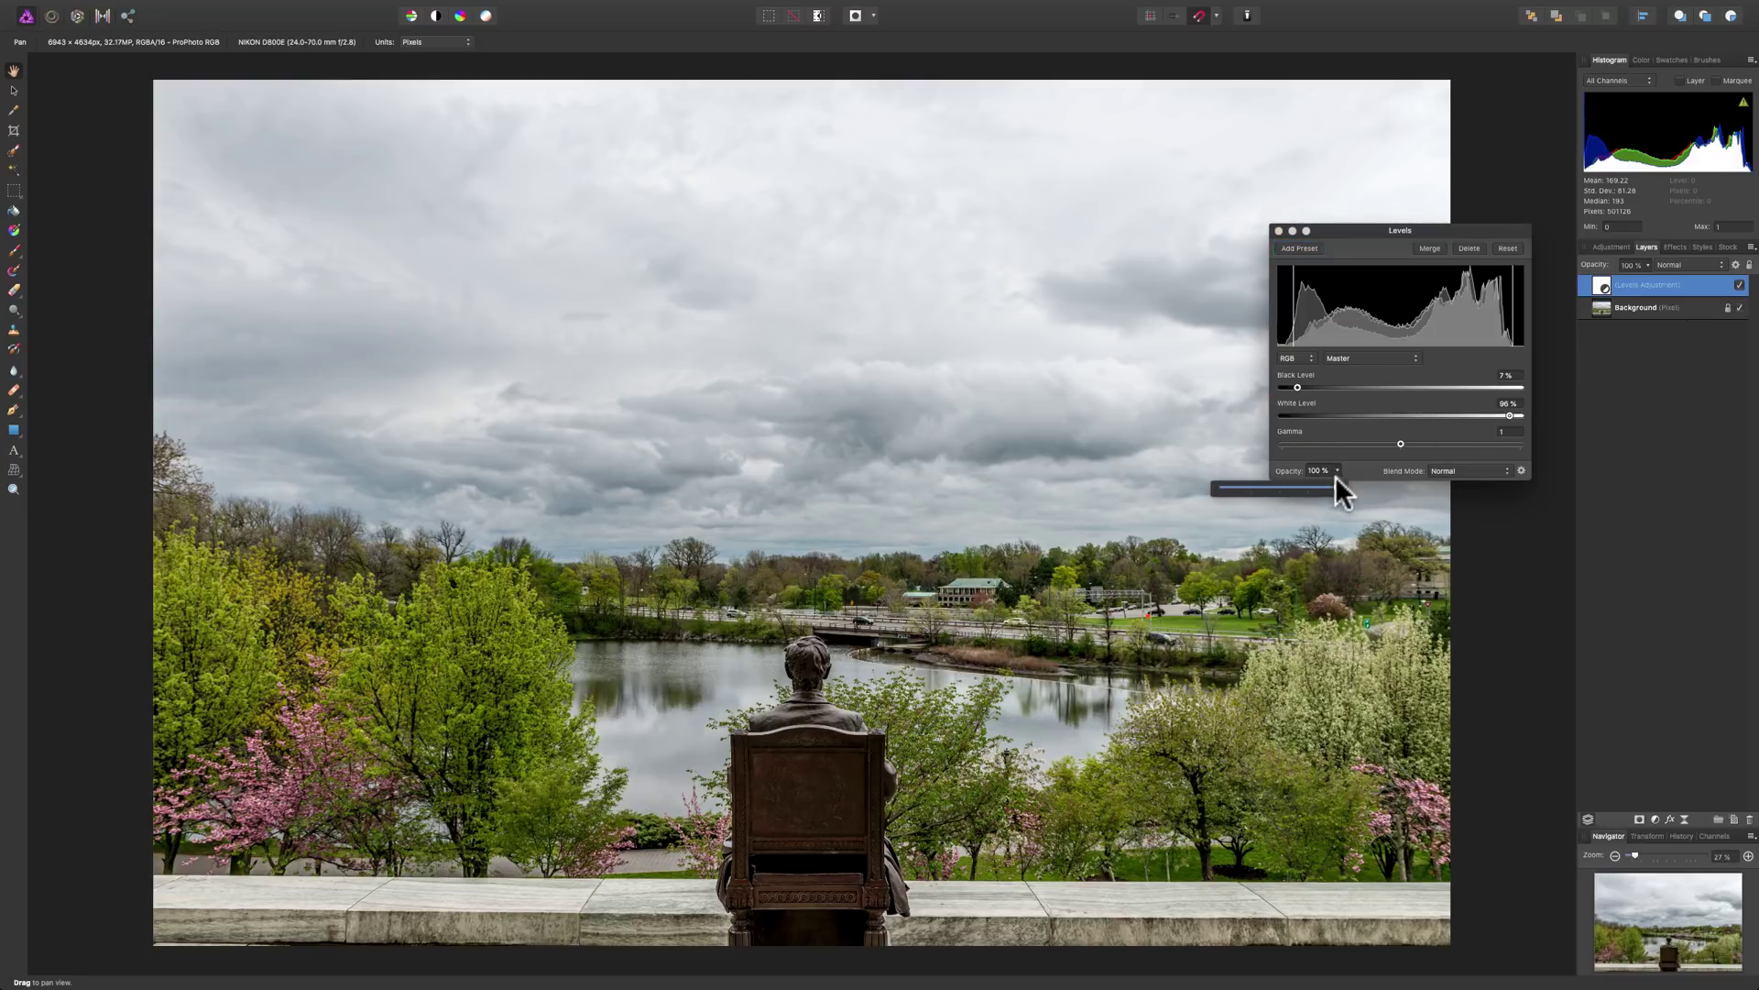
left_click_drag(1334, 484, 1175, 483)
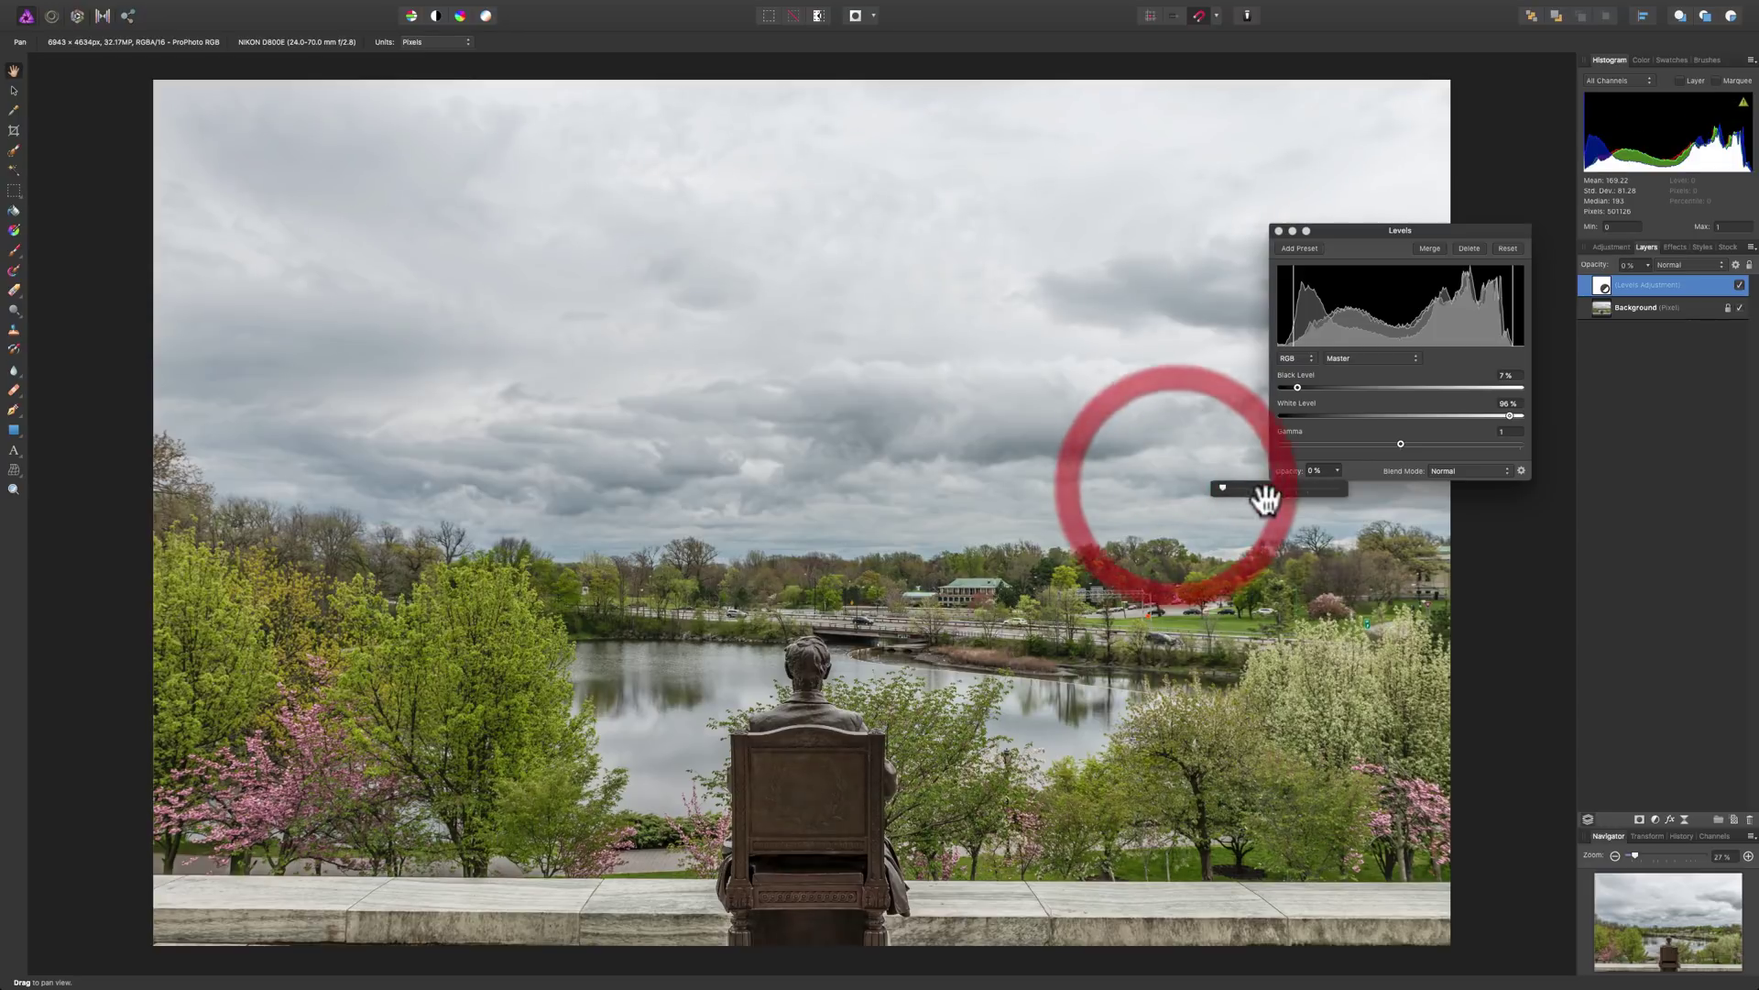
left_click(1740, 285)
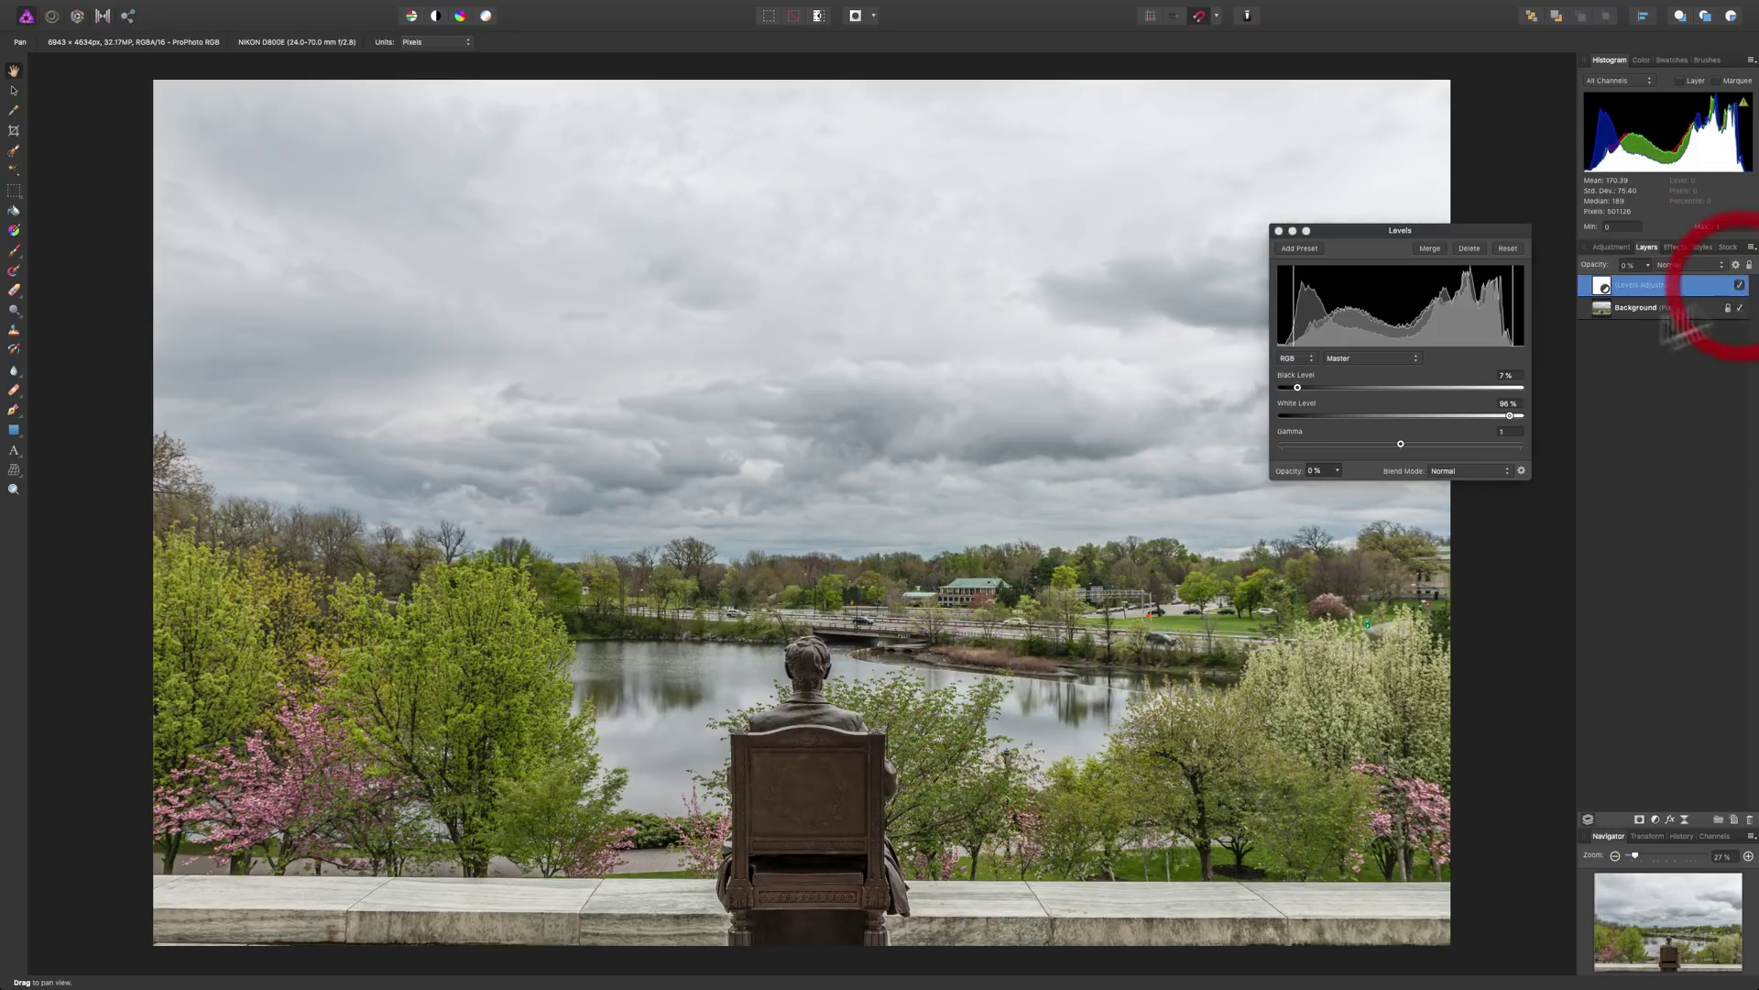
left_click(1334, 470)
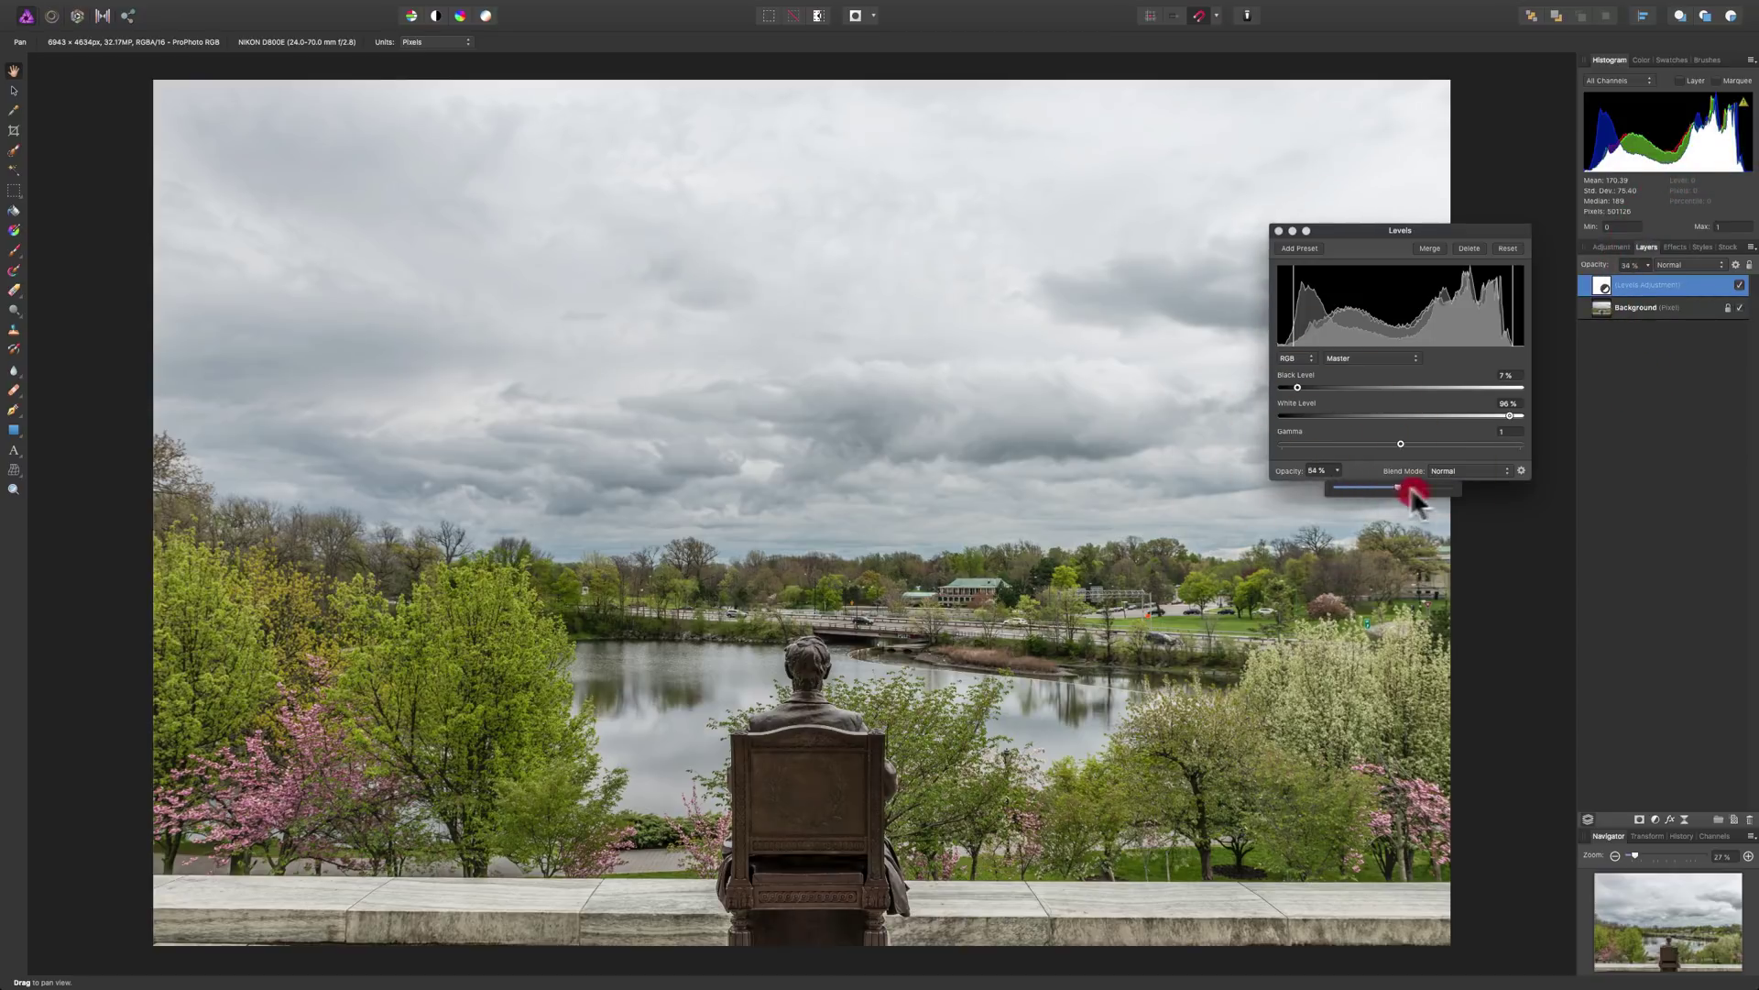
left_click_drag(1407, 488, 1477, 486)
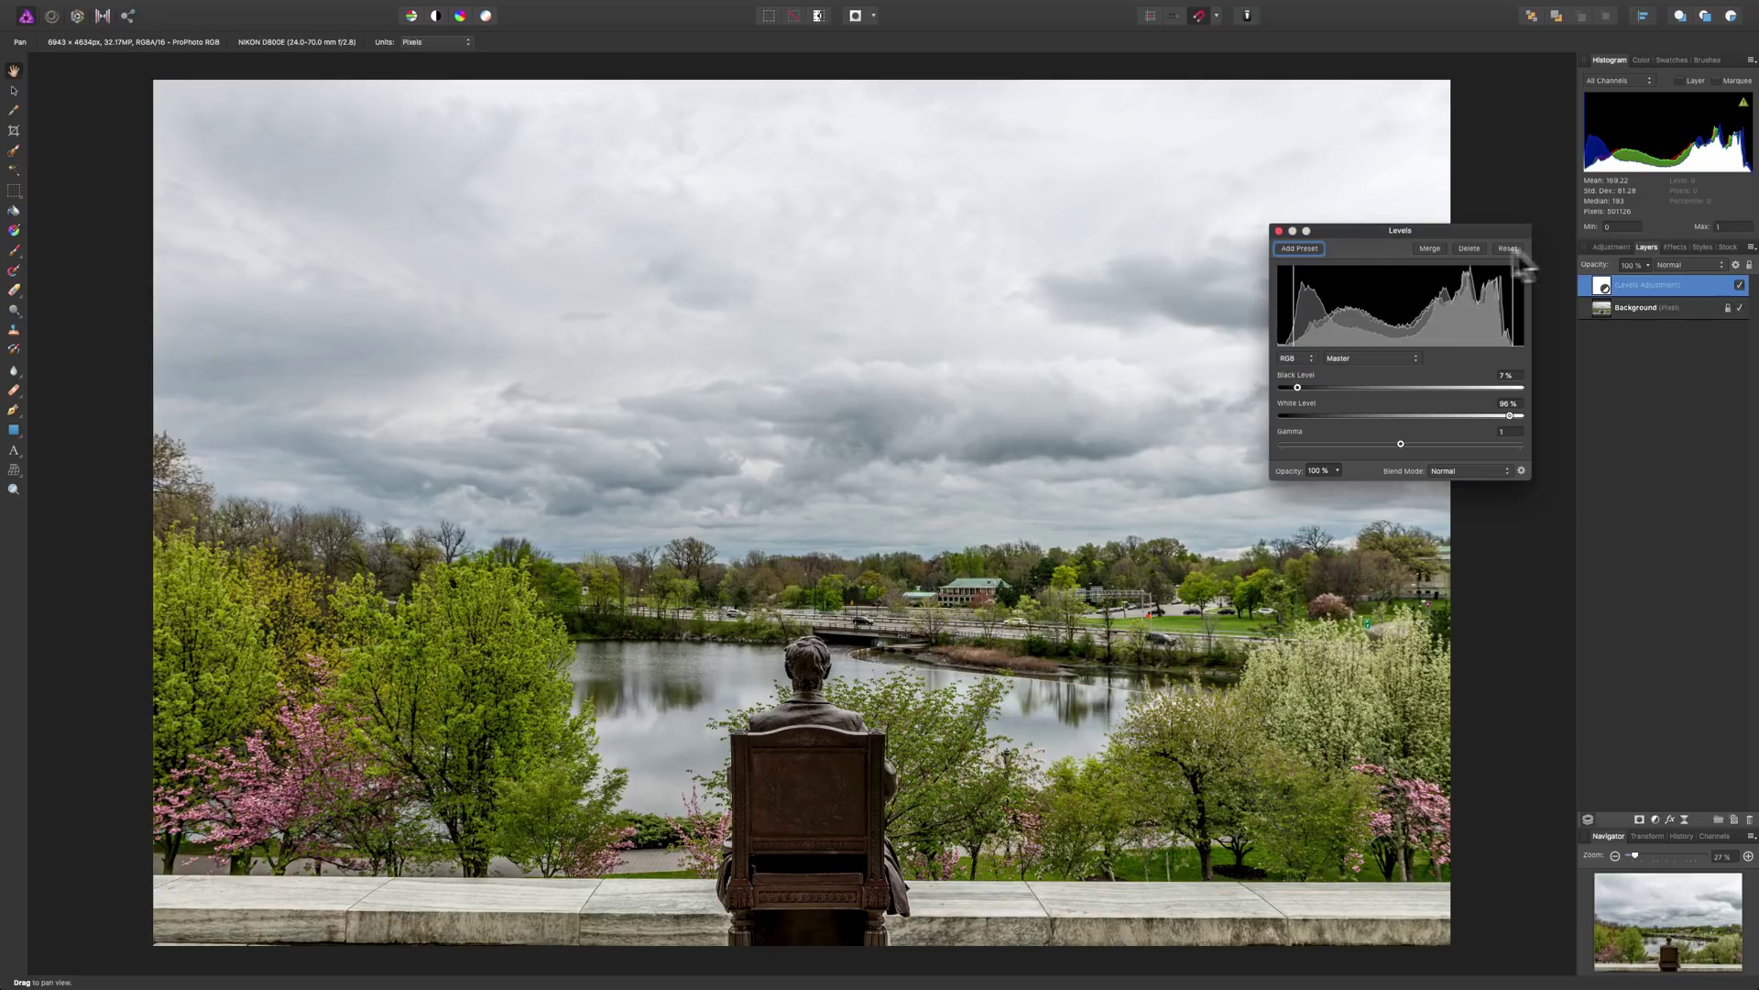
left_click(1614, 247)
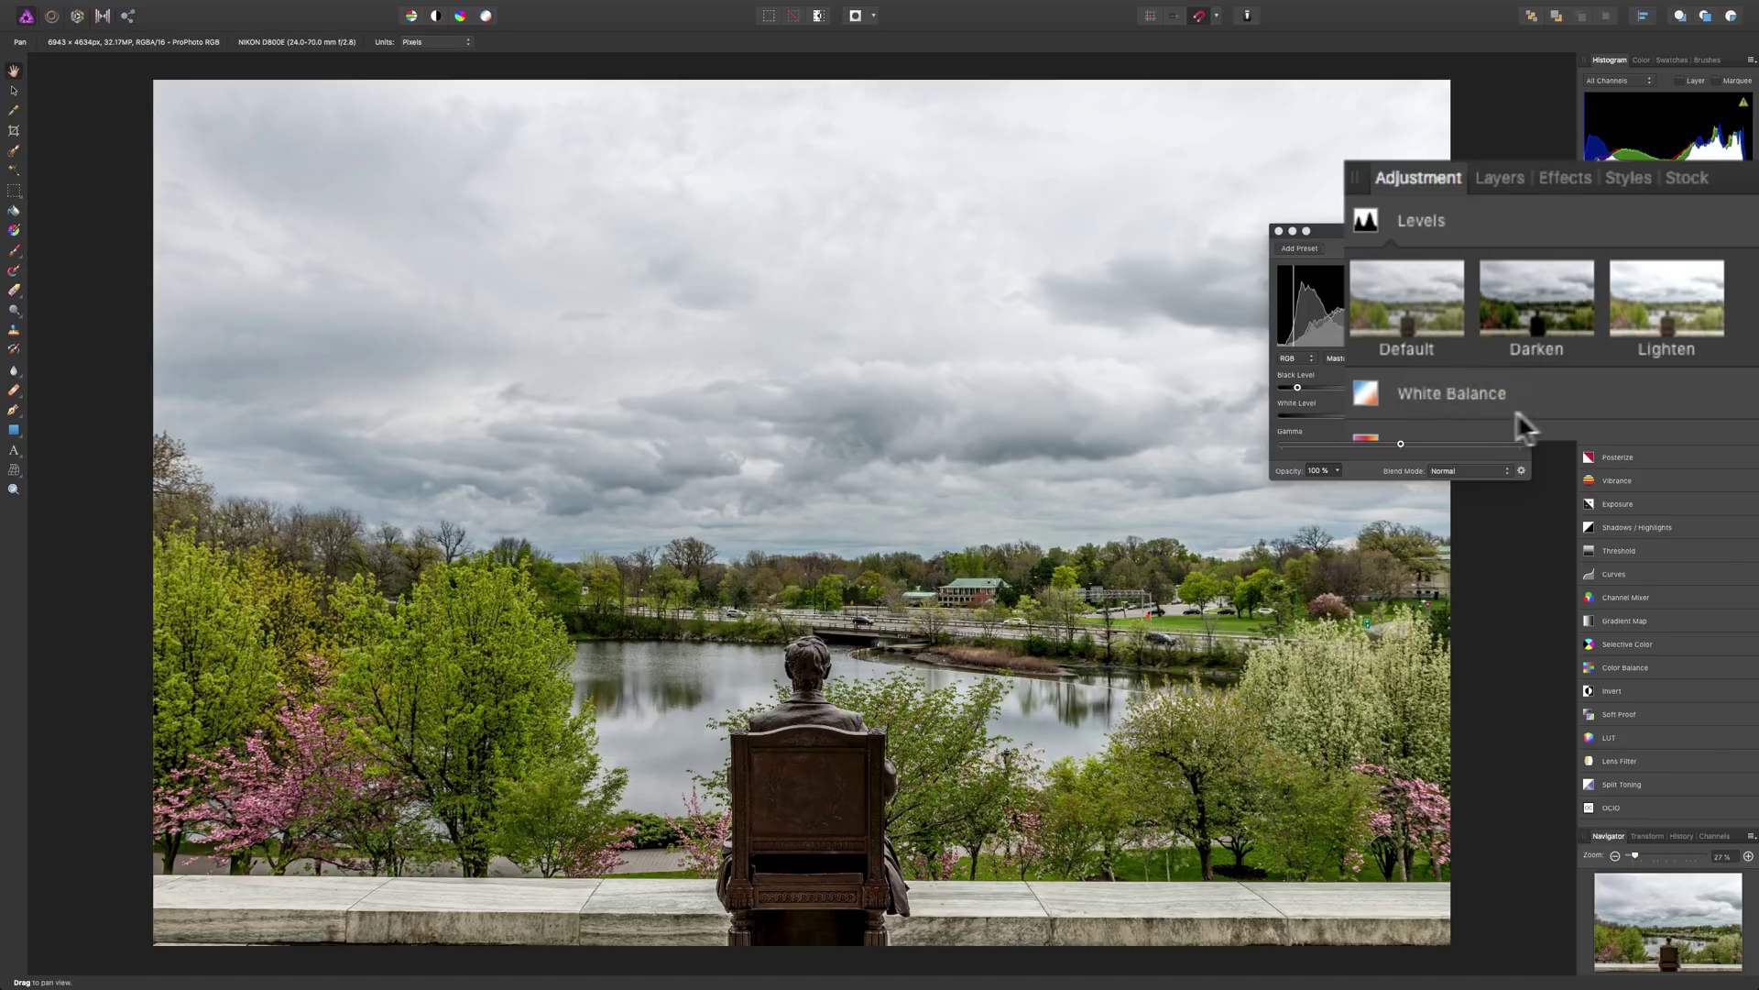
Start saving the current Levels settings as a new adjustment preset.
left_click(1400, 444)
left_click(1401, 443)
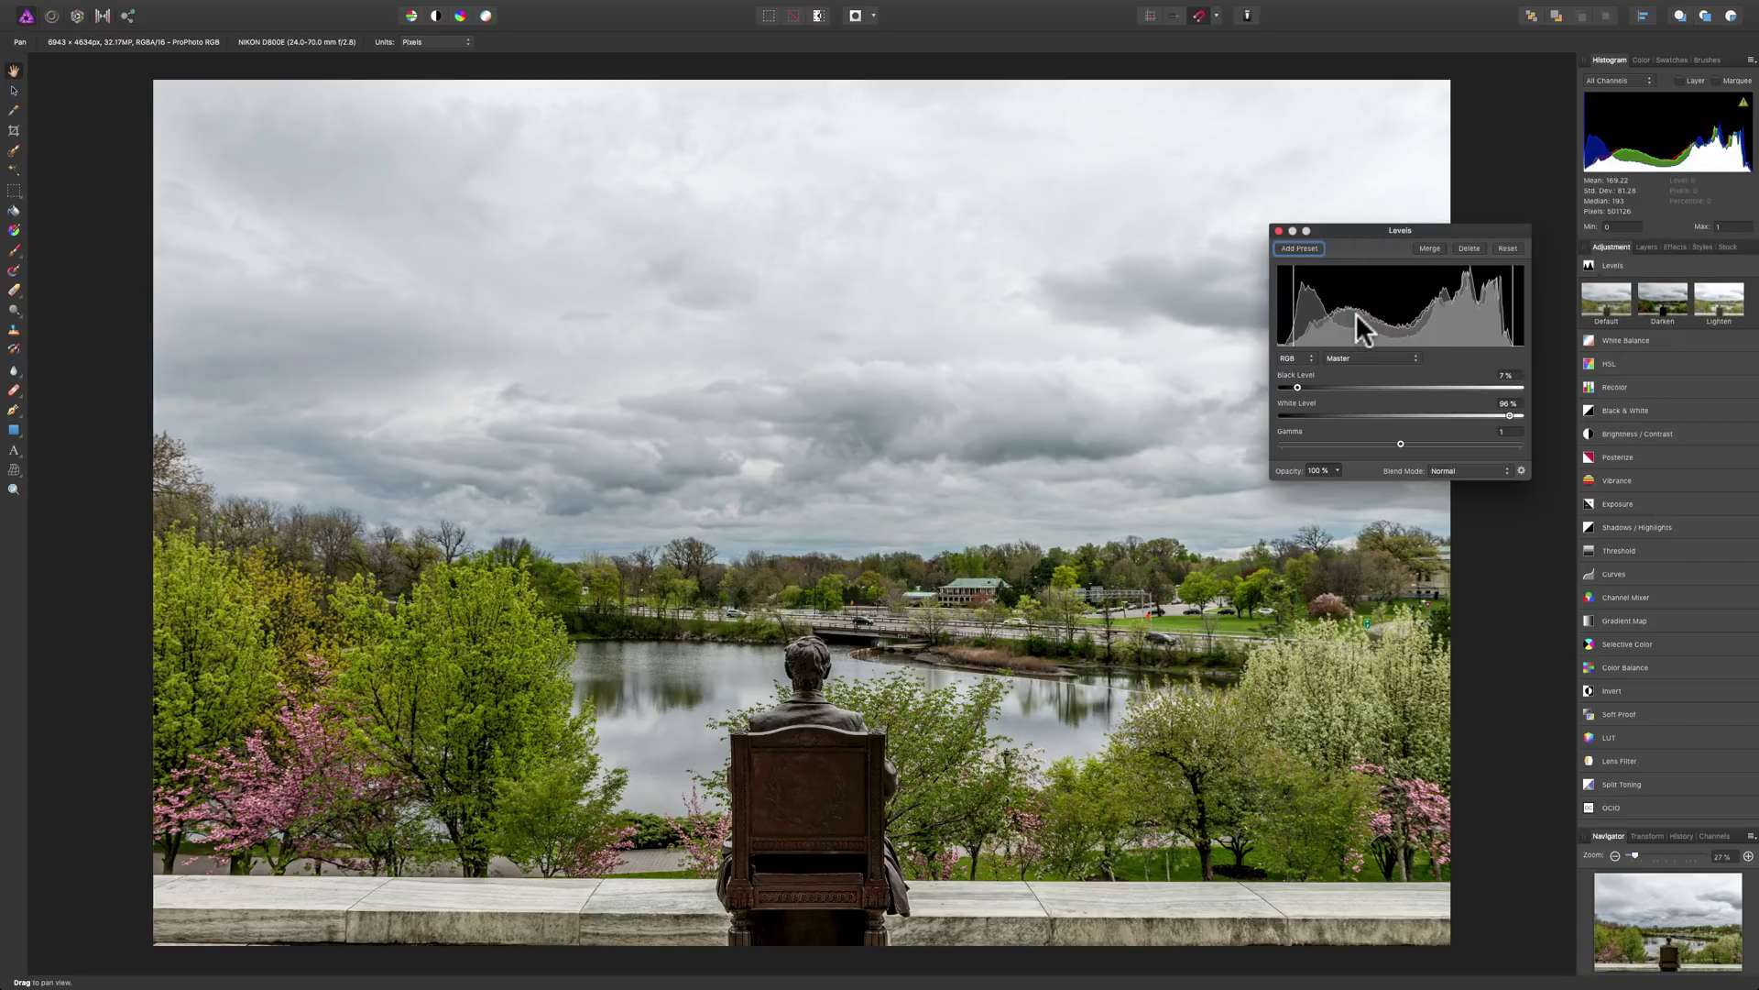
left_click(1305, 250)
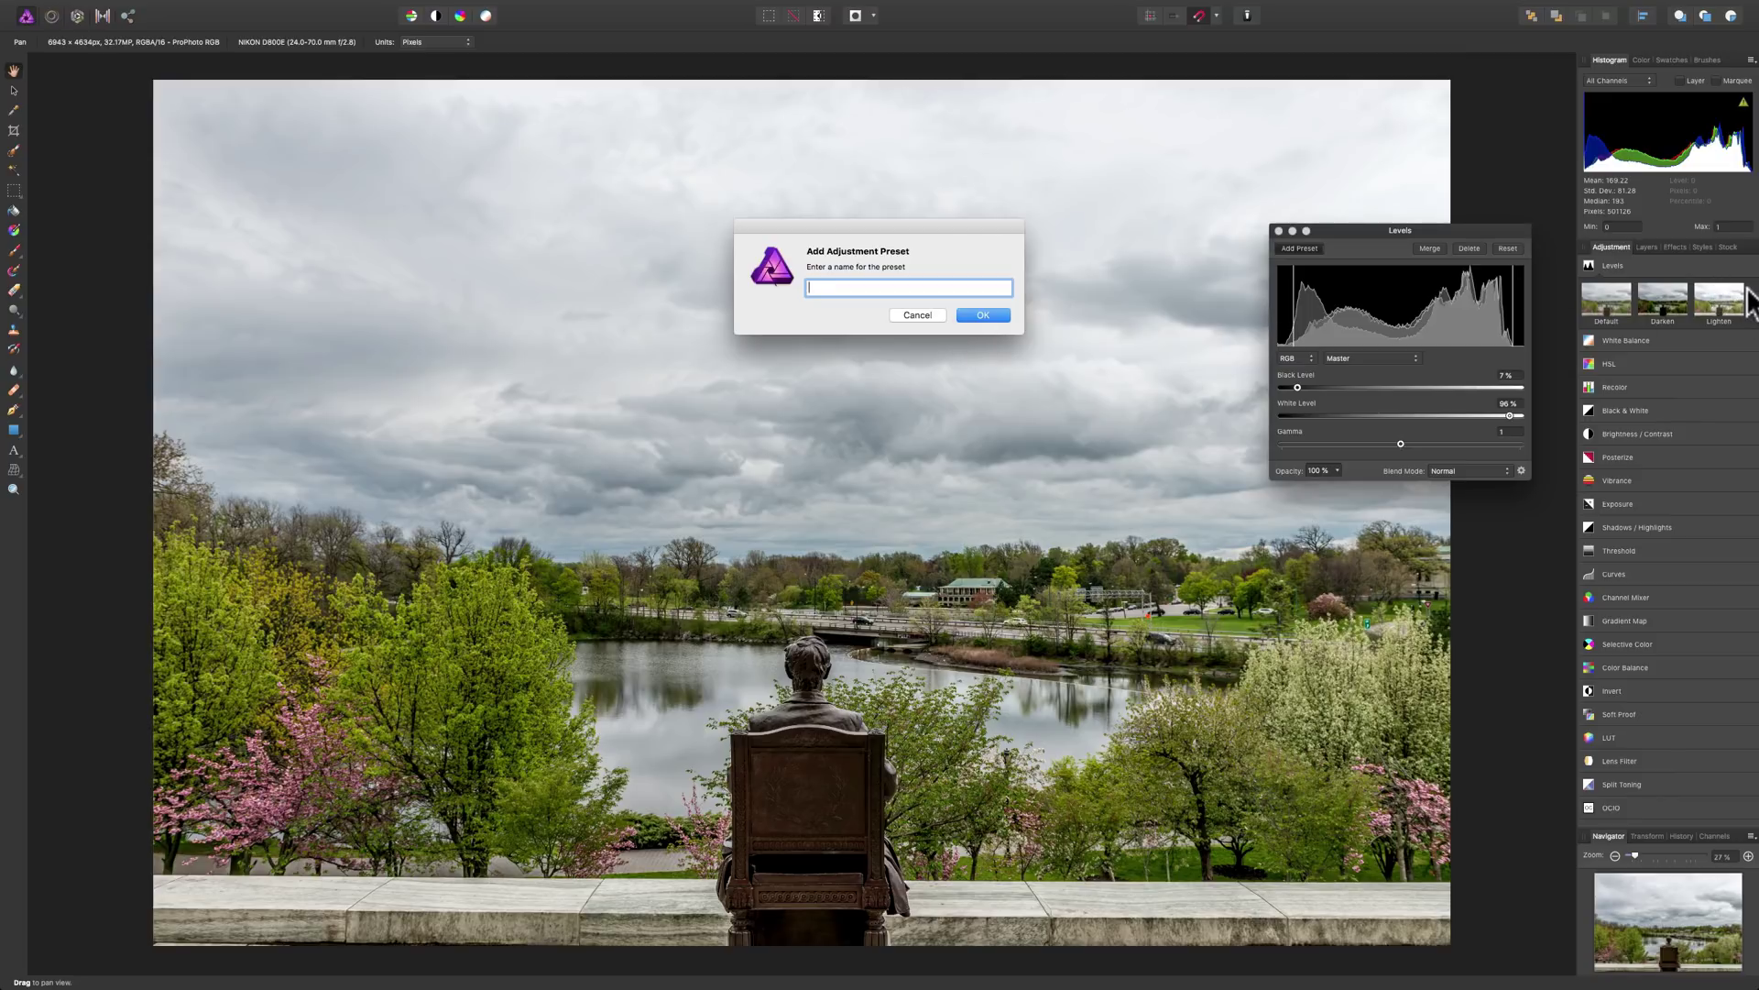
Cancel the preset, close the Levels settings, and add an HSL adjustment.
left_click(917, 314)
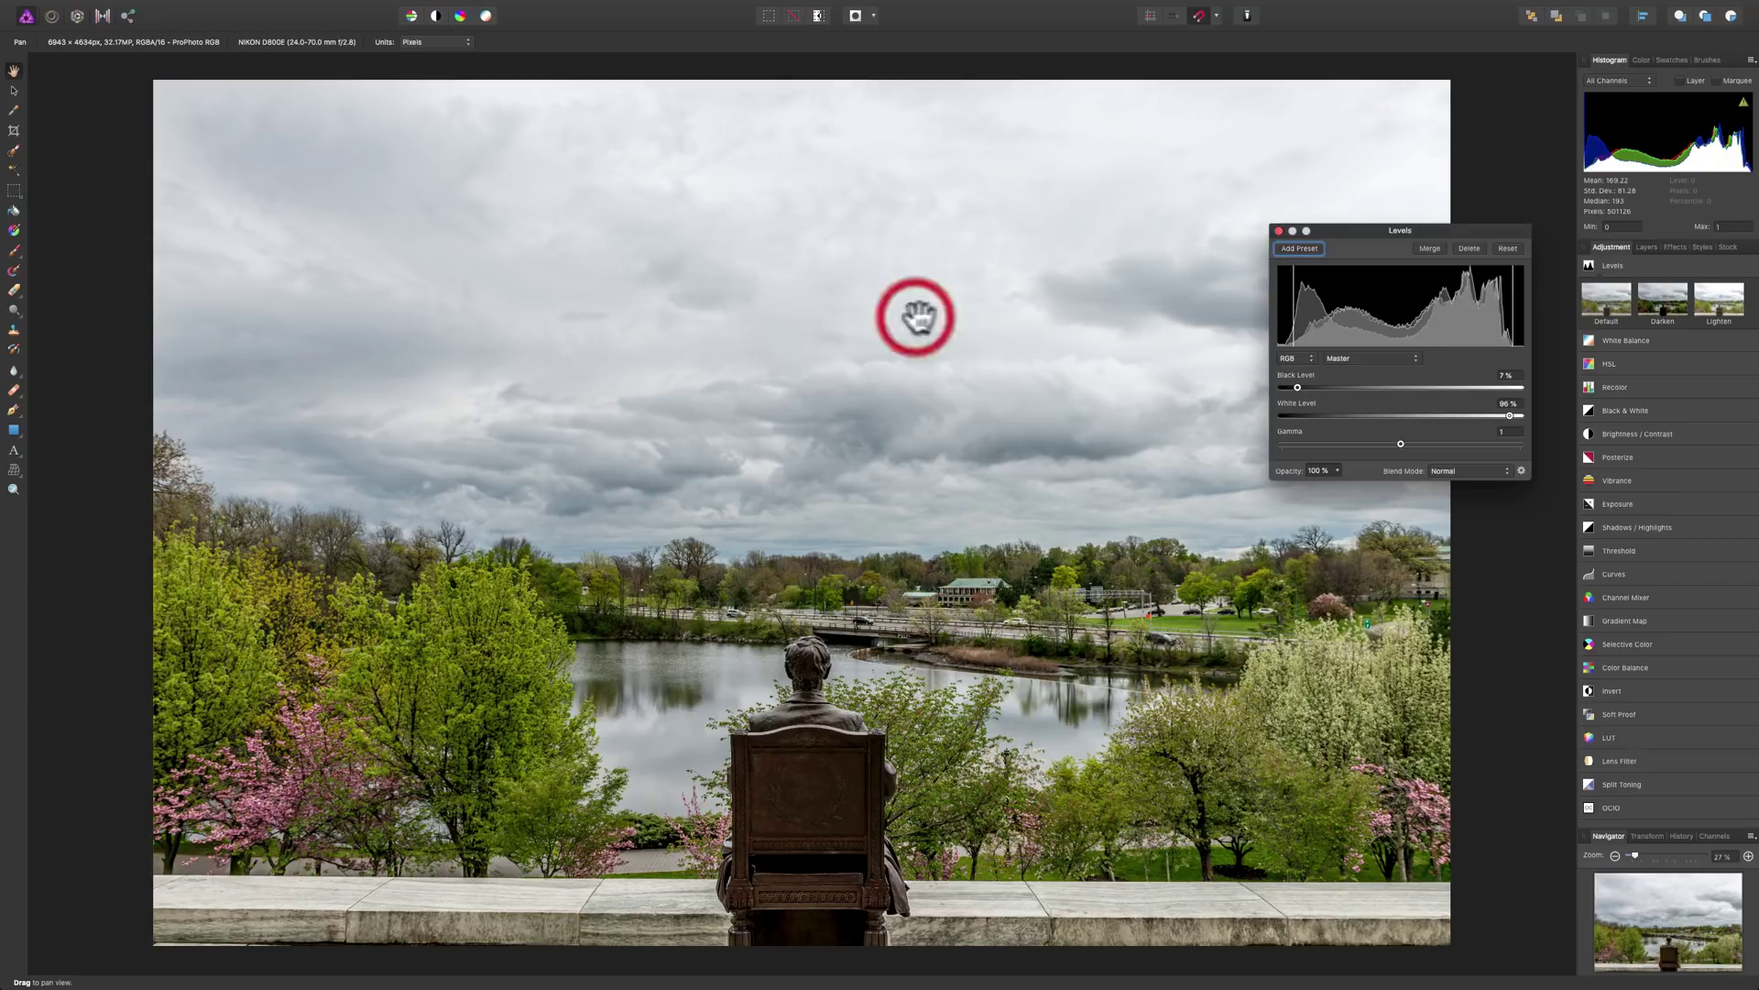
left_click(1280, 232)
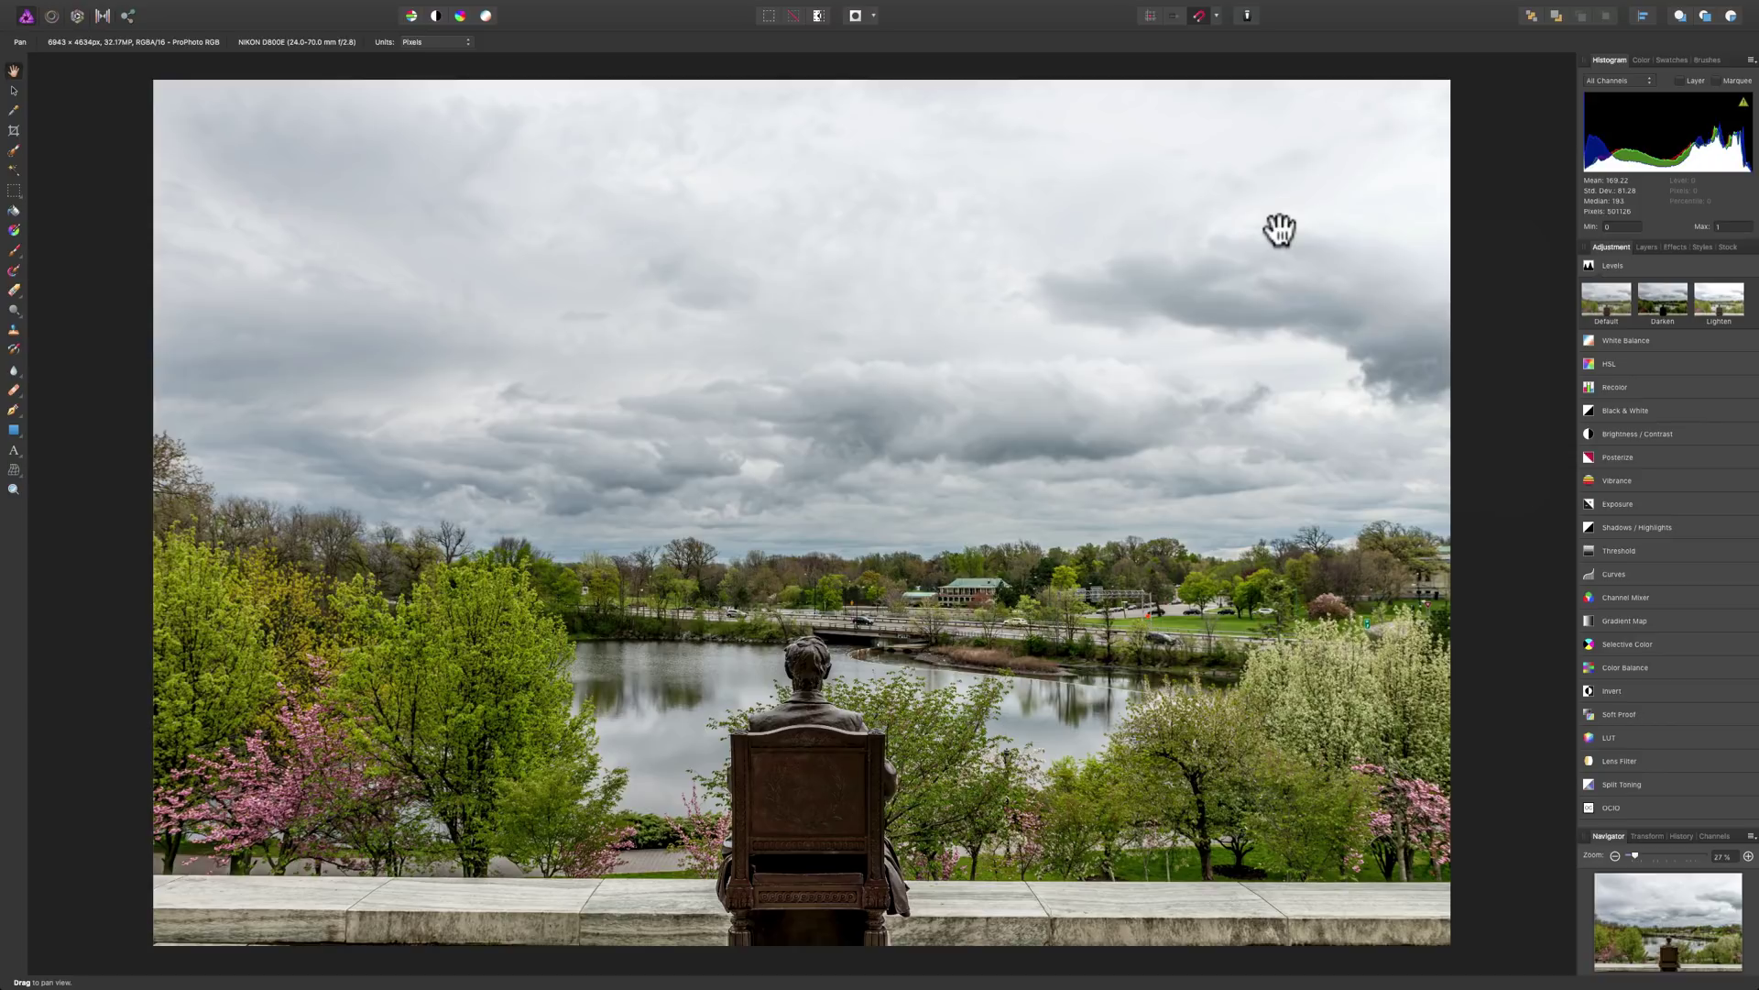
left_click(1611, 362)
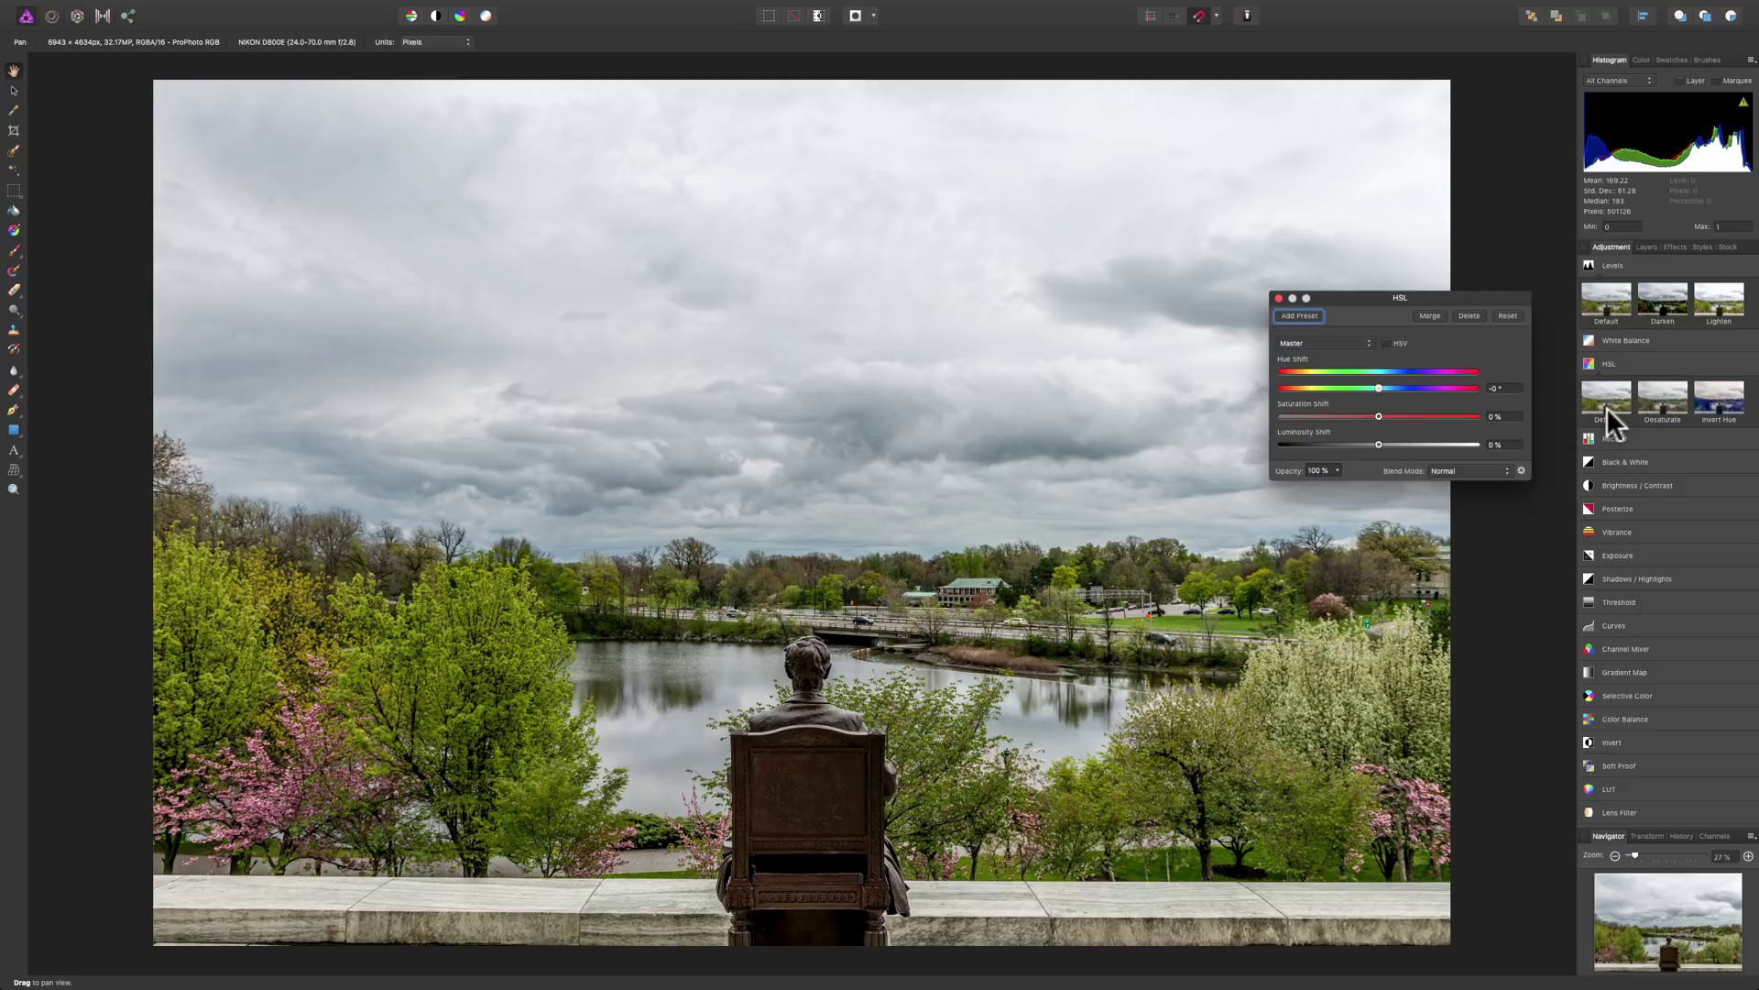
Try the HSL Default and Desaturate presets, then apply Invert Hue for a 180° hue shift.
left_click(1664, 403)
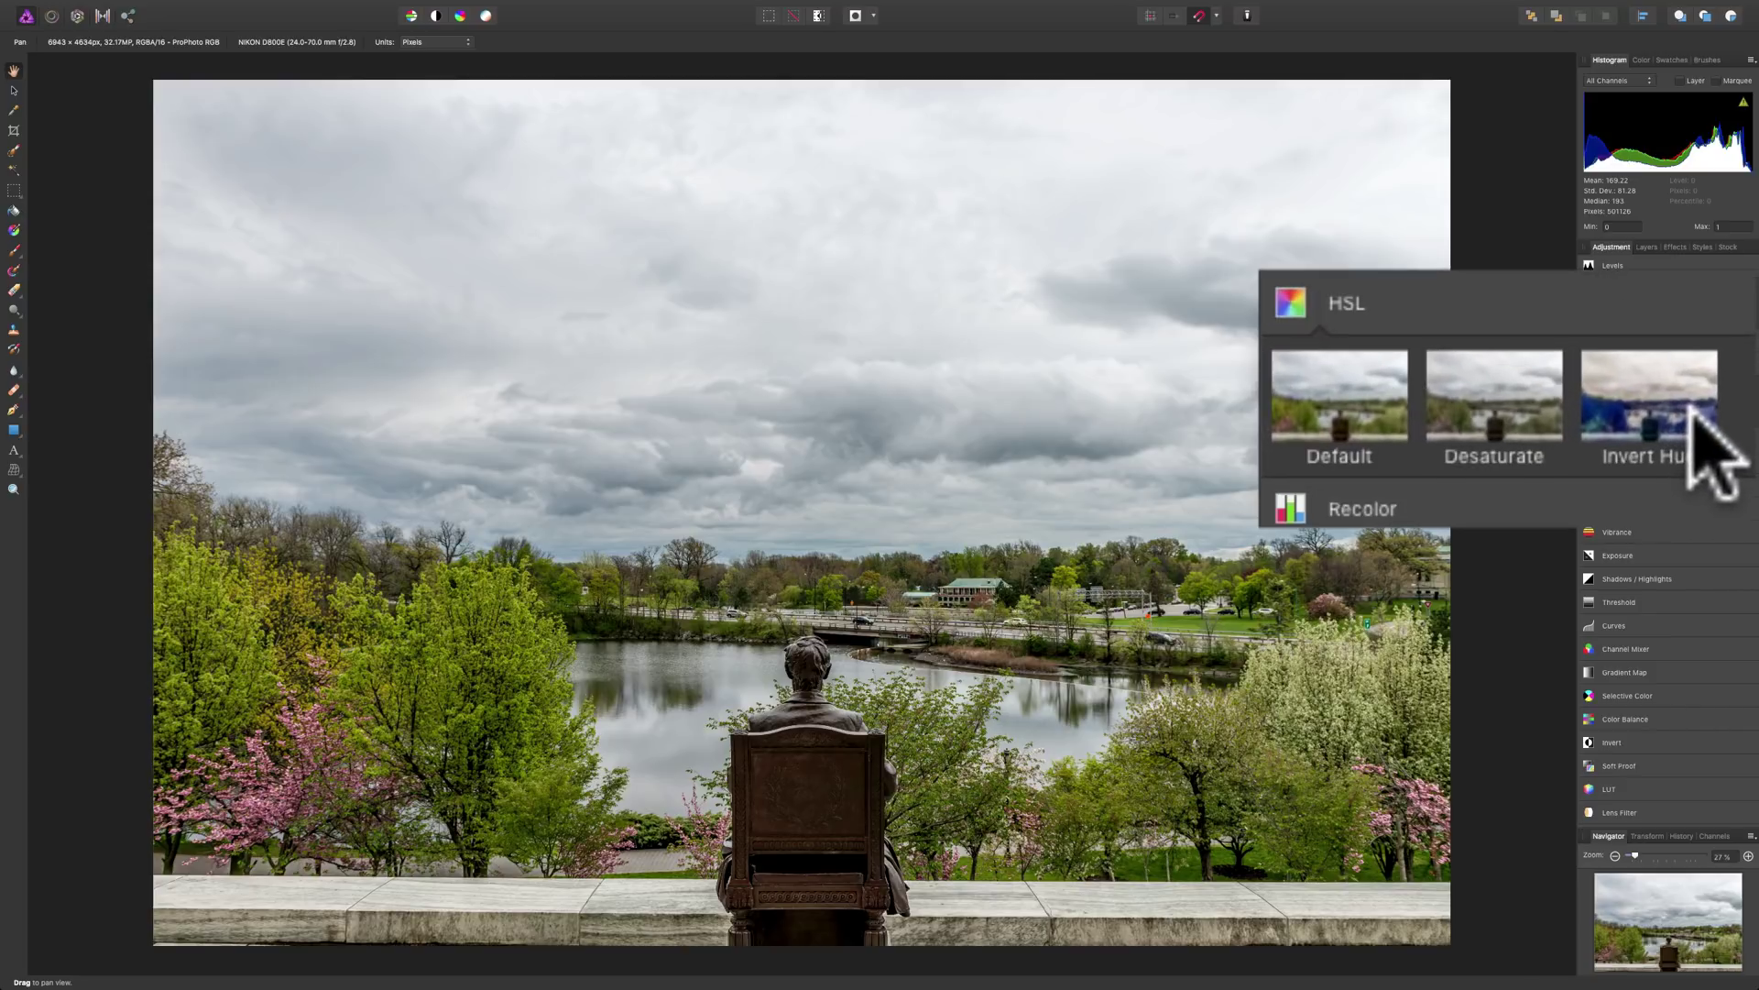
left_click(1343, 404)
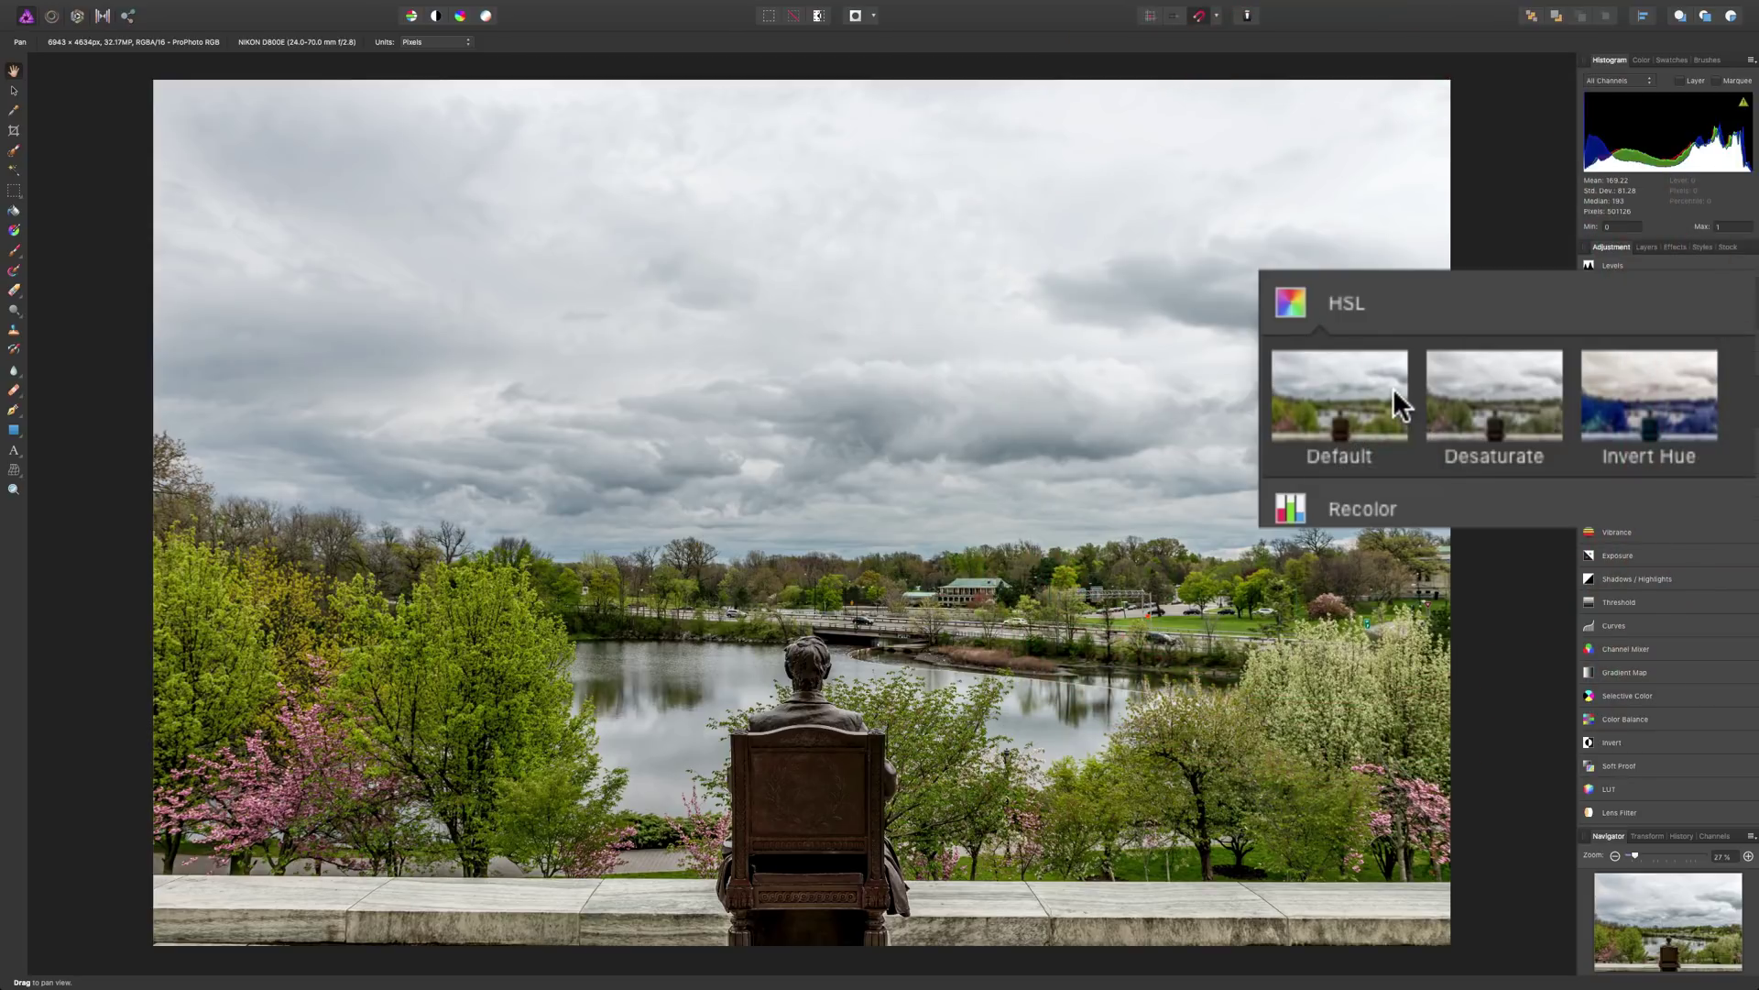
left_click(1457, 403)
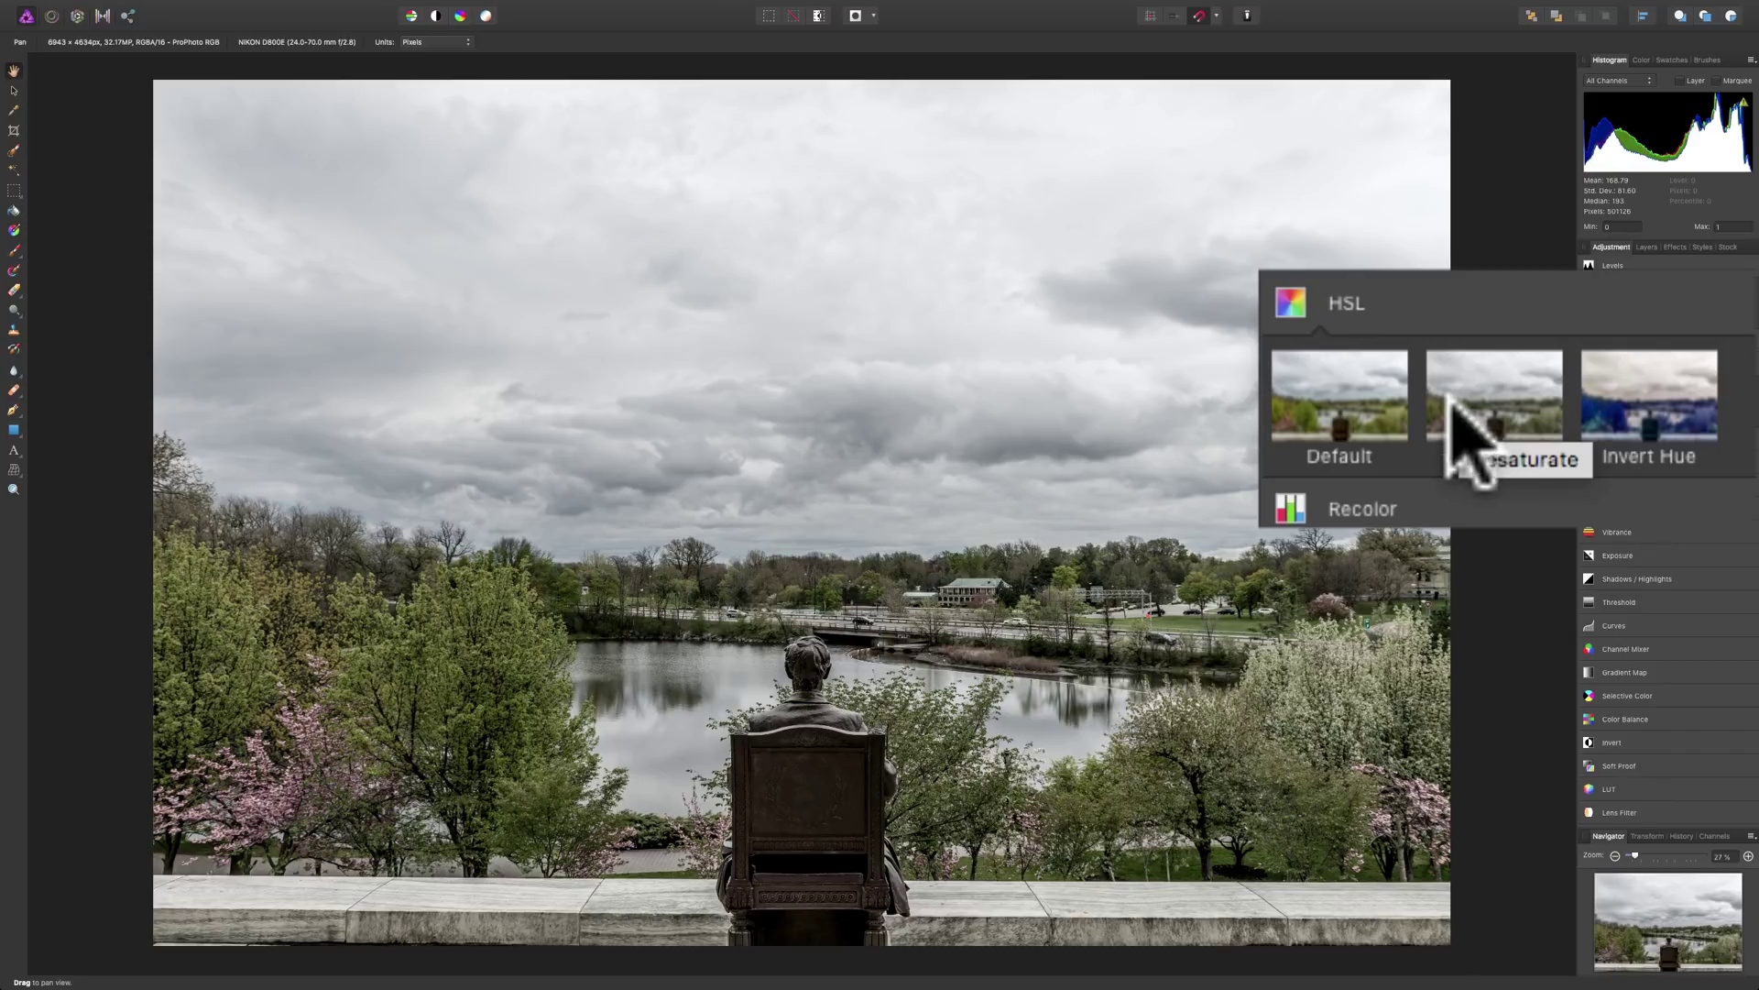
left_click(1618, 404)
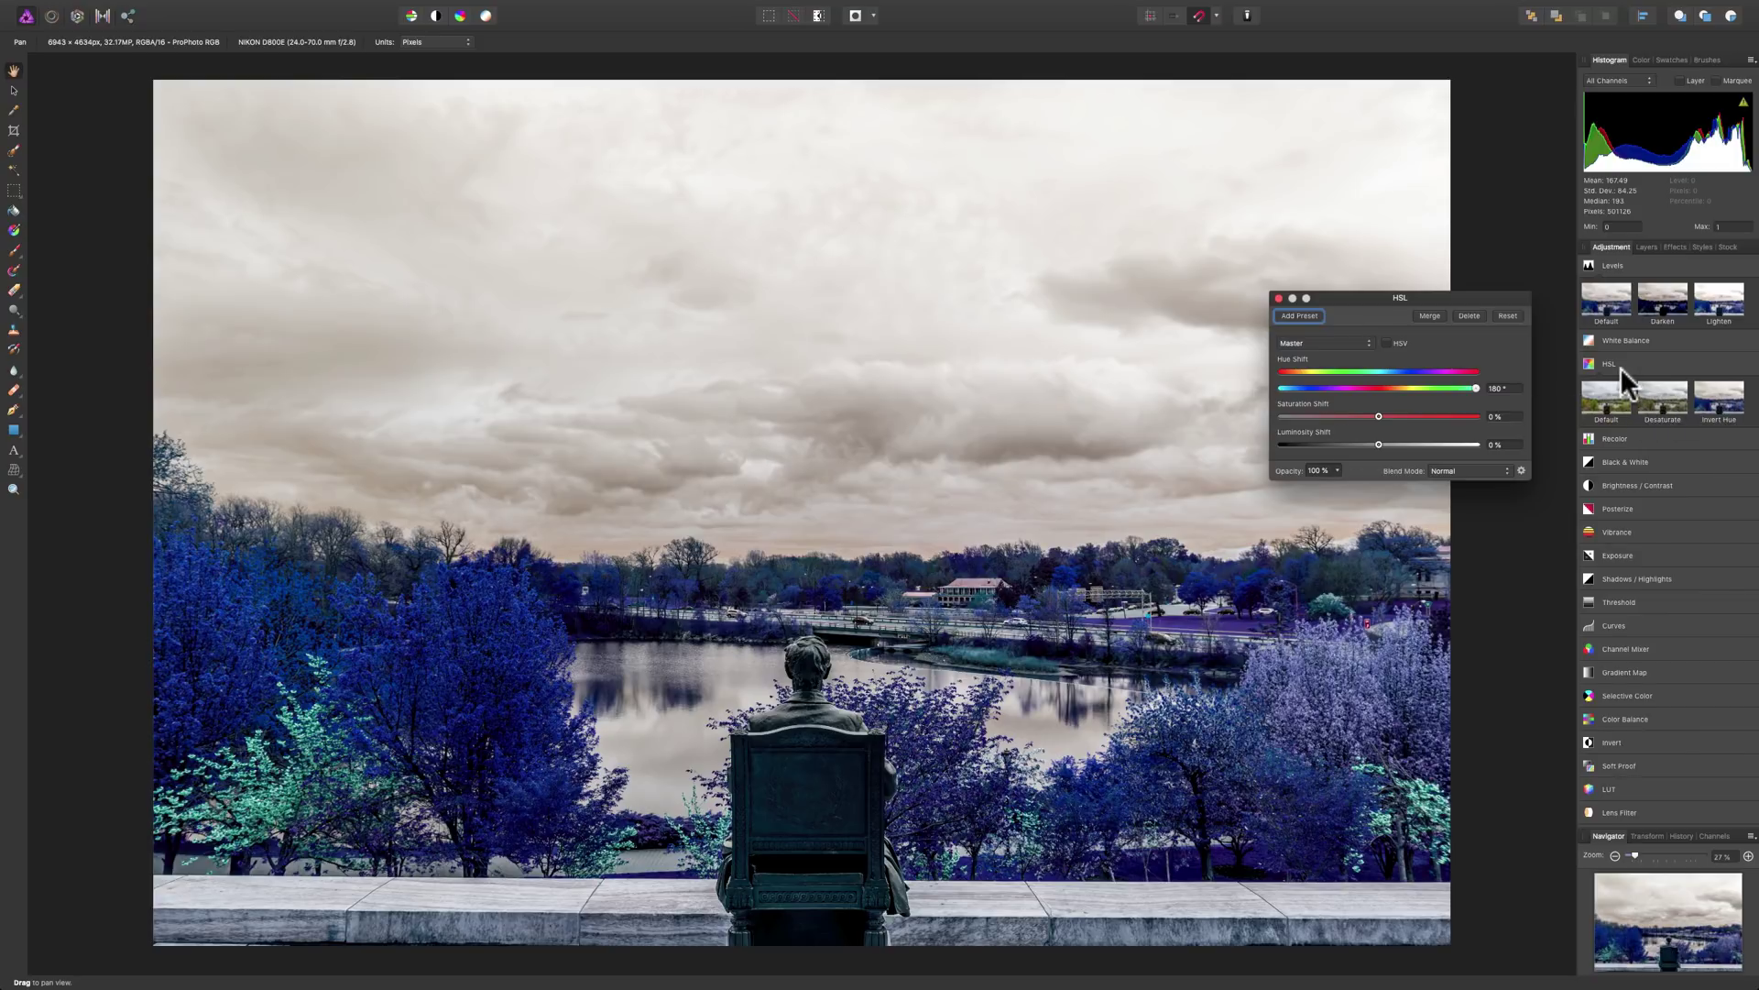
Reset all HSL shifts to 0 and open the Master colour-range dropdown.
left_click(1507, 316)
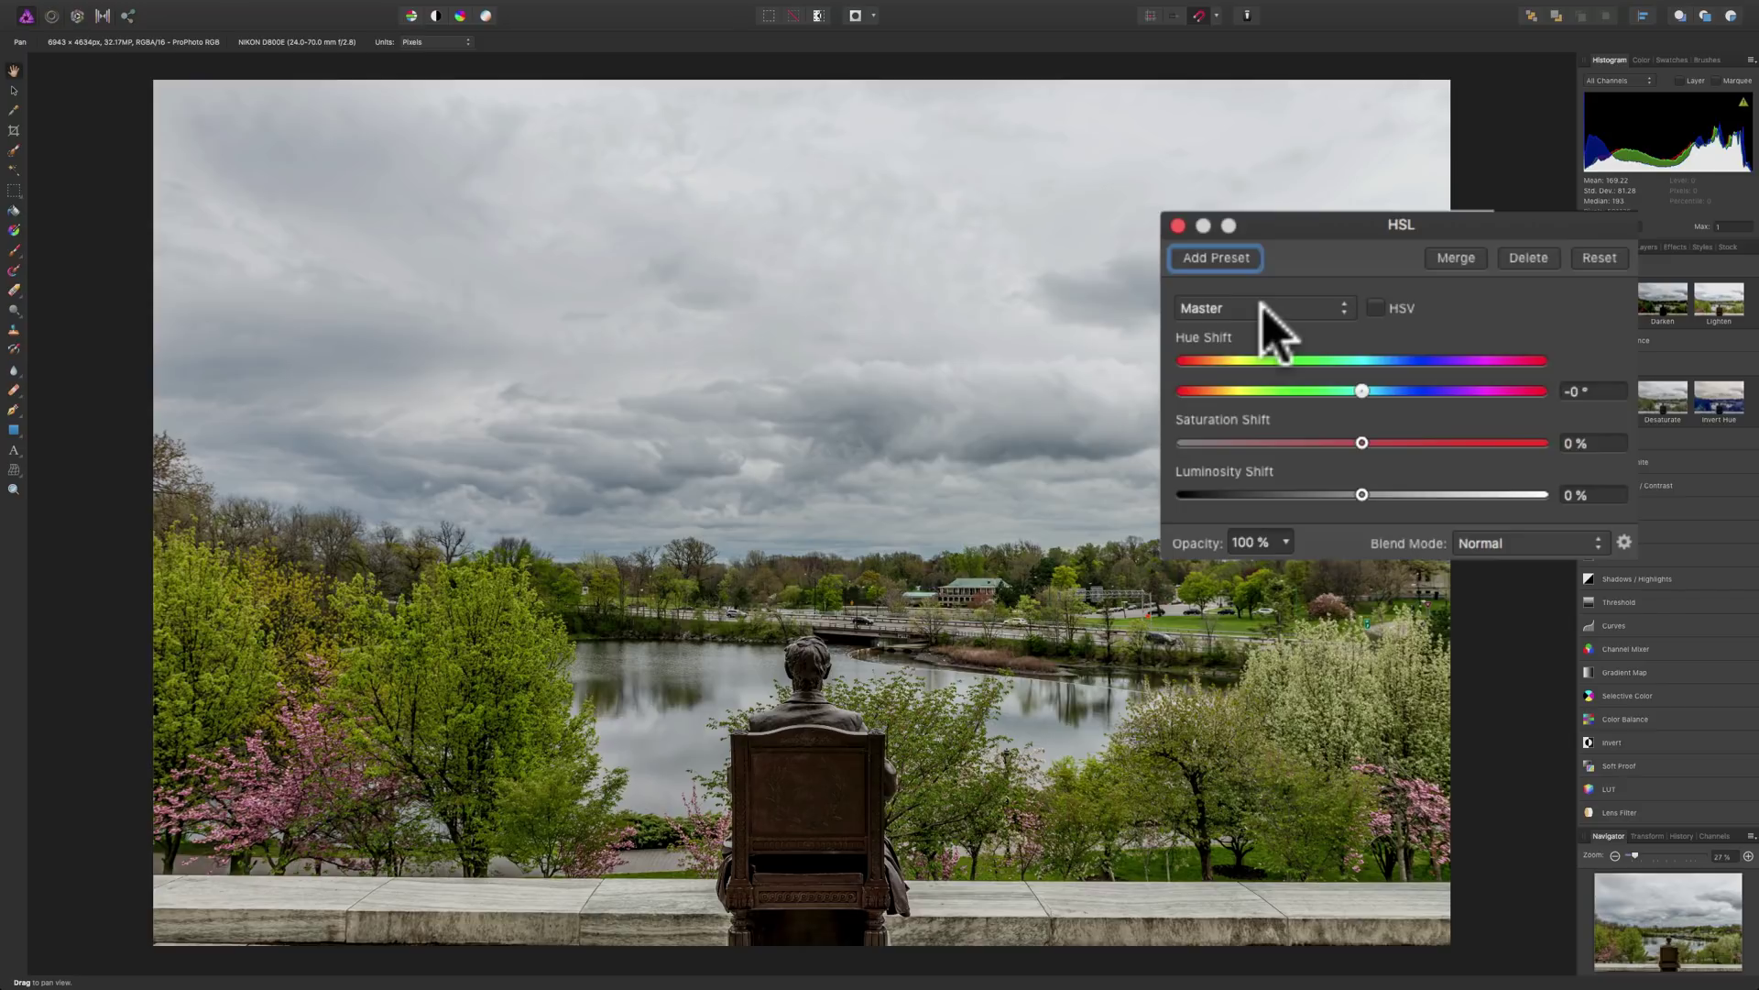
left_click(1345, 307)
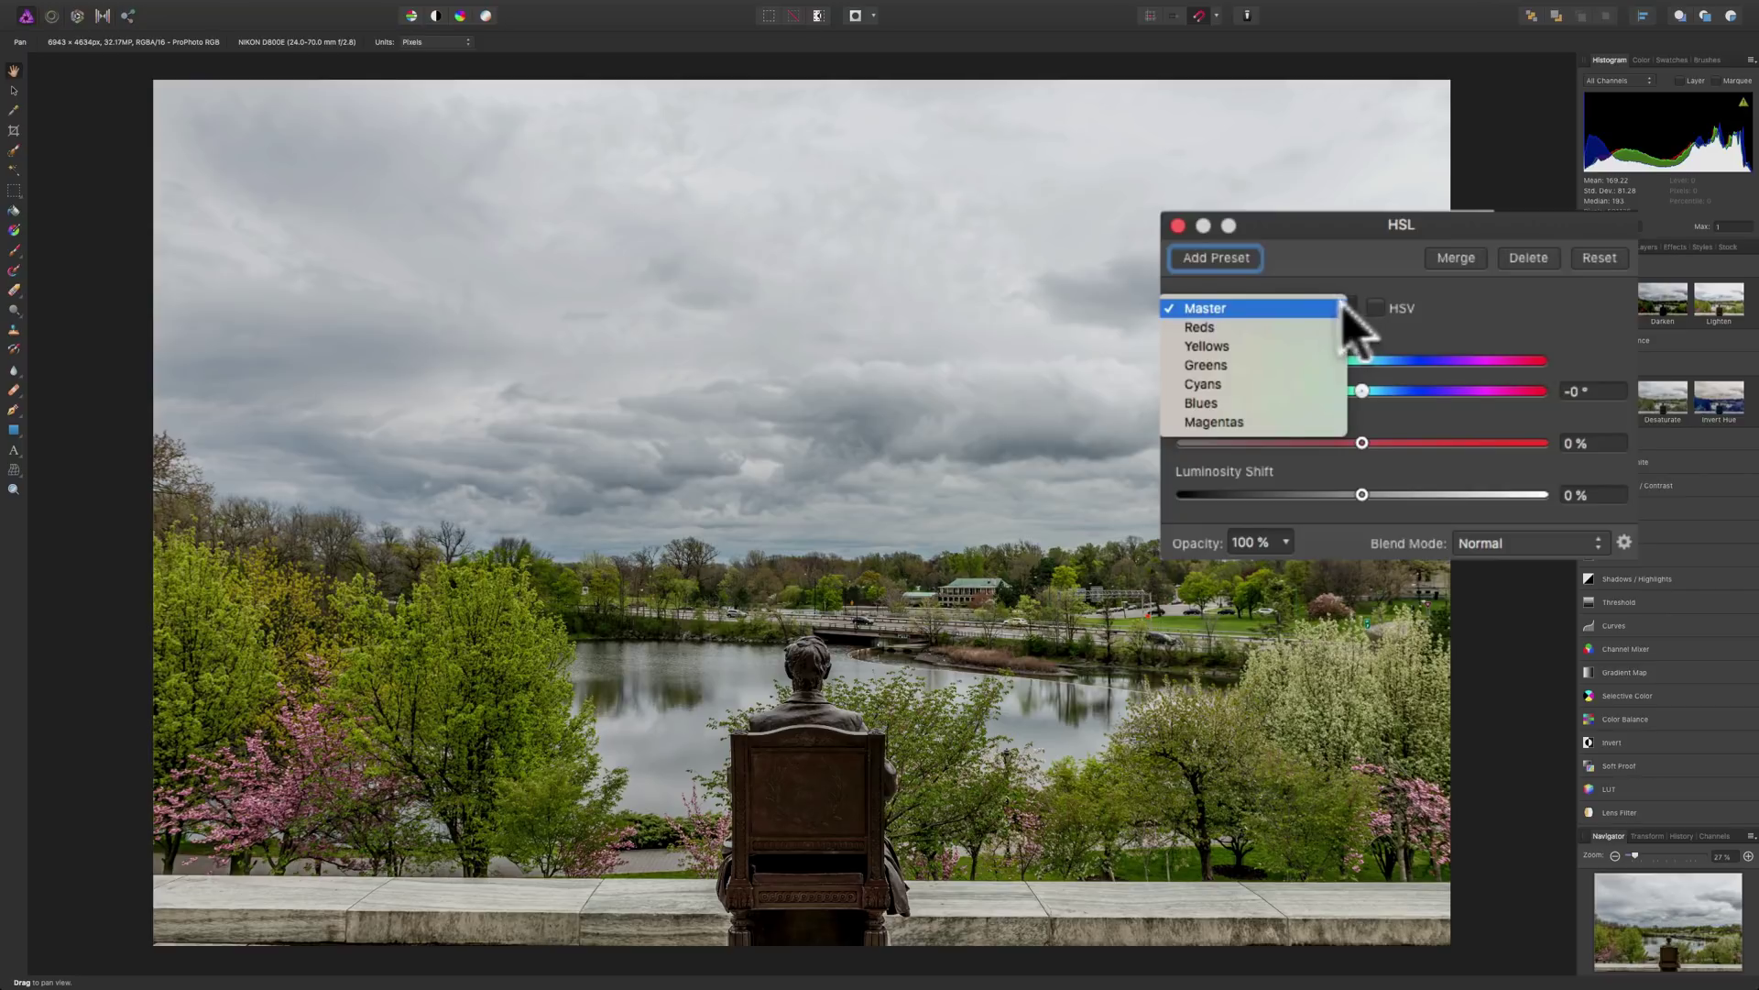
Close the HSL colour-range dropdown with Master still selected.
left_click(1278, 308)
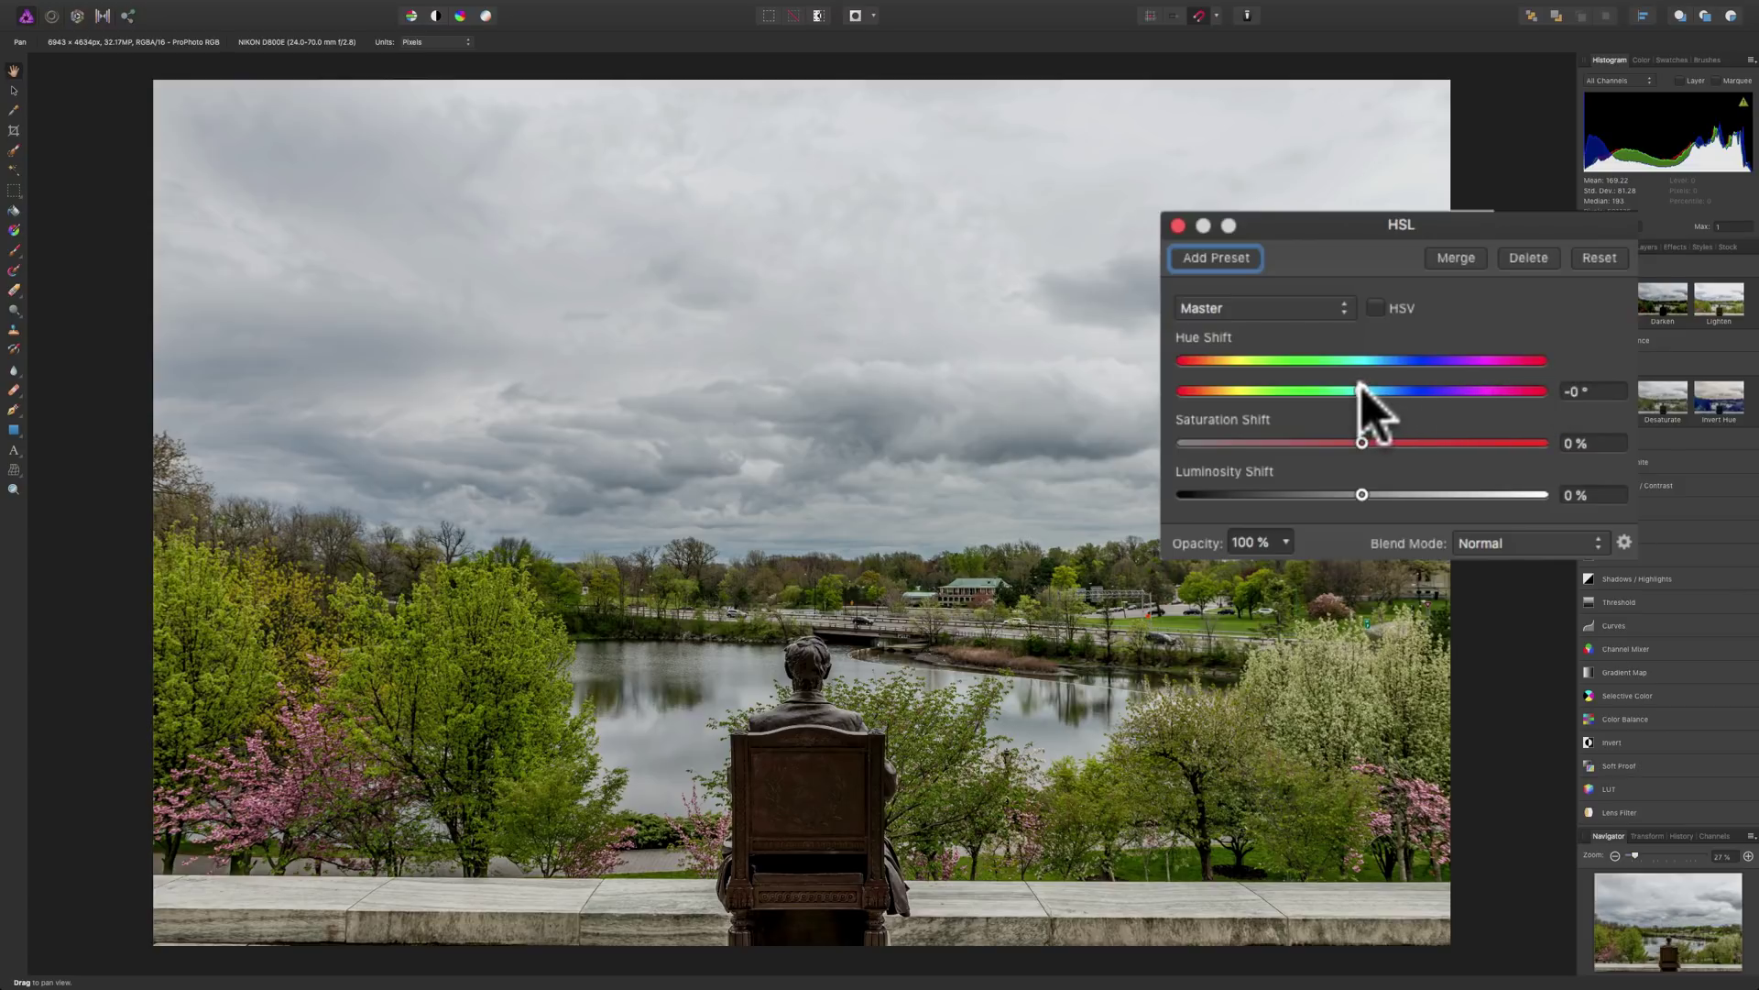
left_click_drag(1362, 390, 1449, 394)
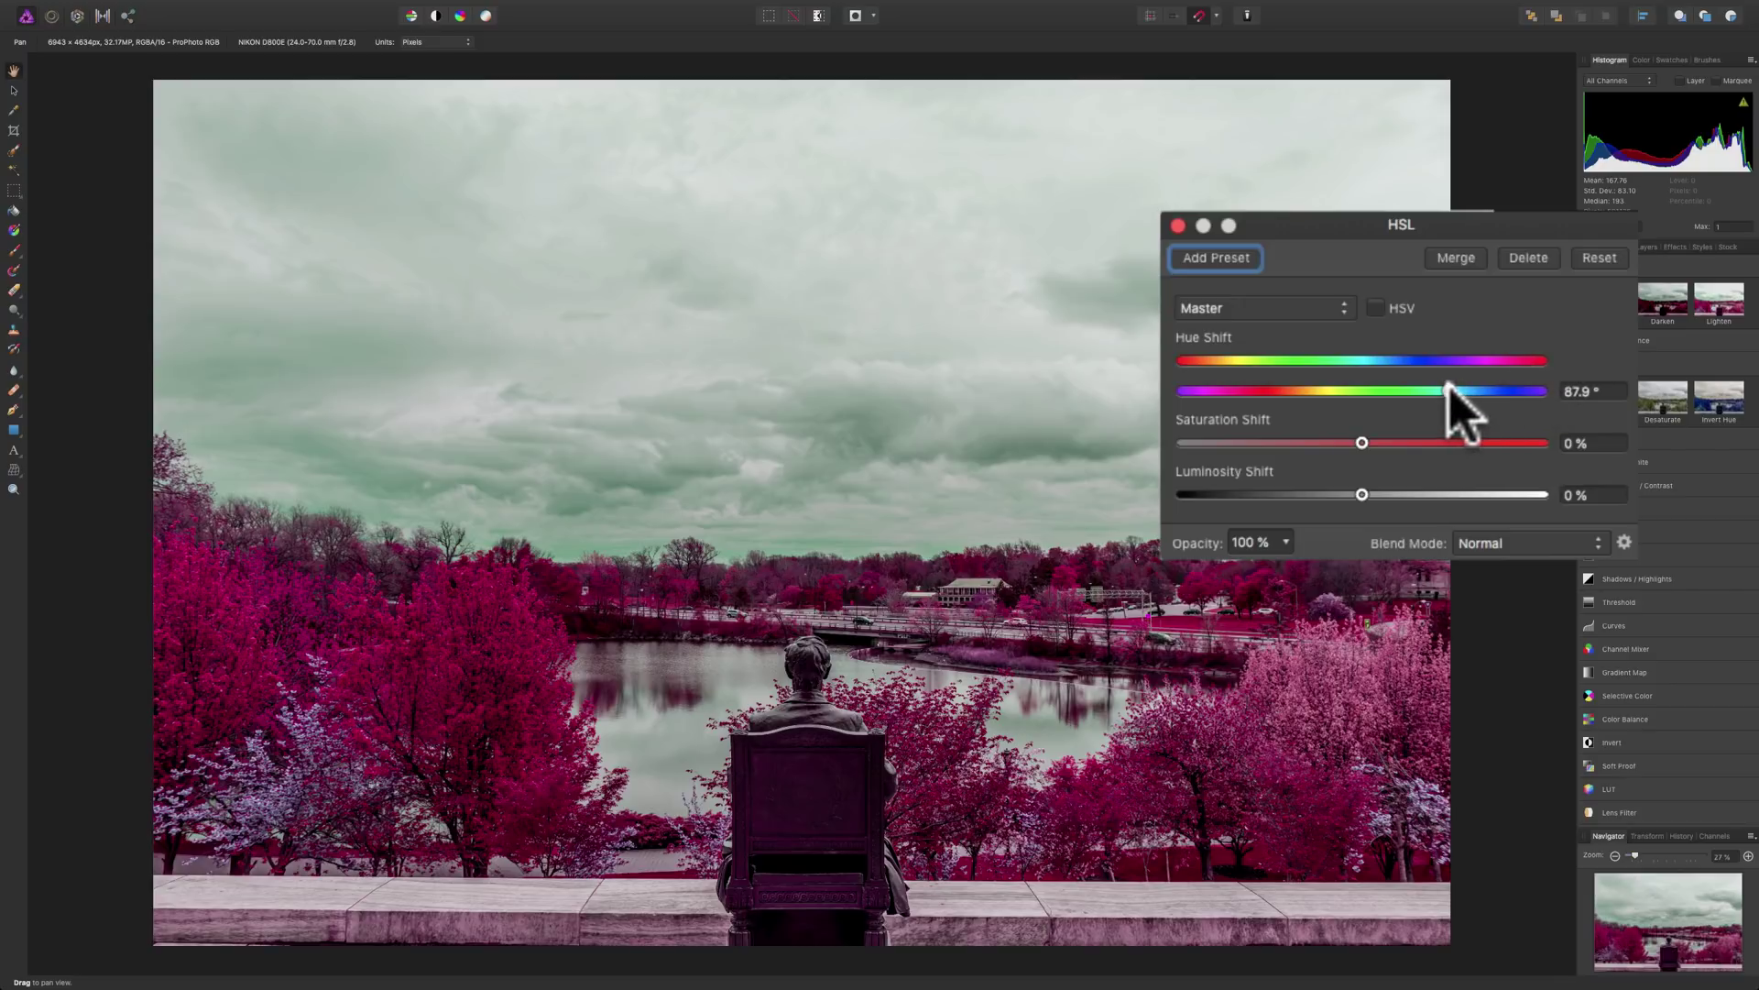
left_click_drag(1450, 391, 1473, 392)
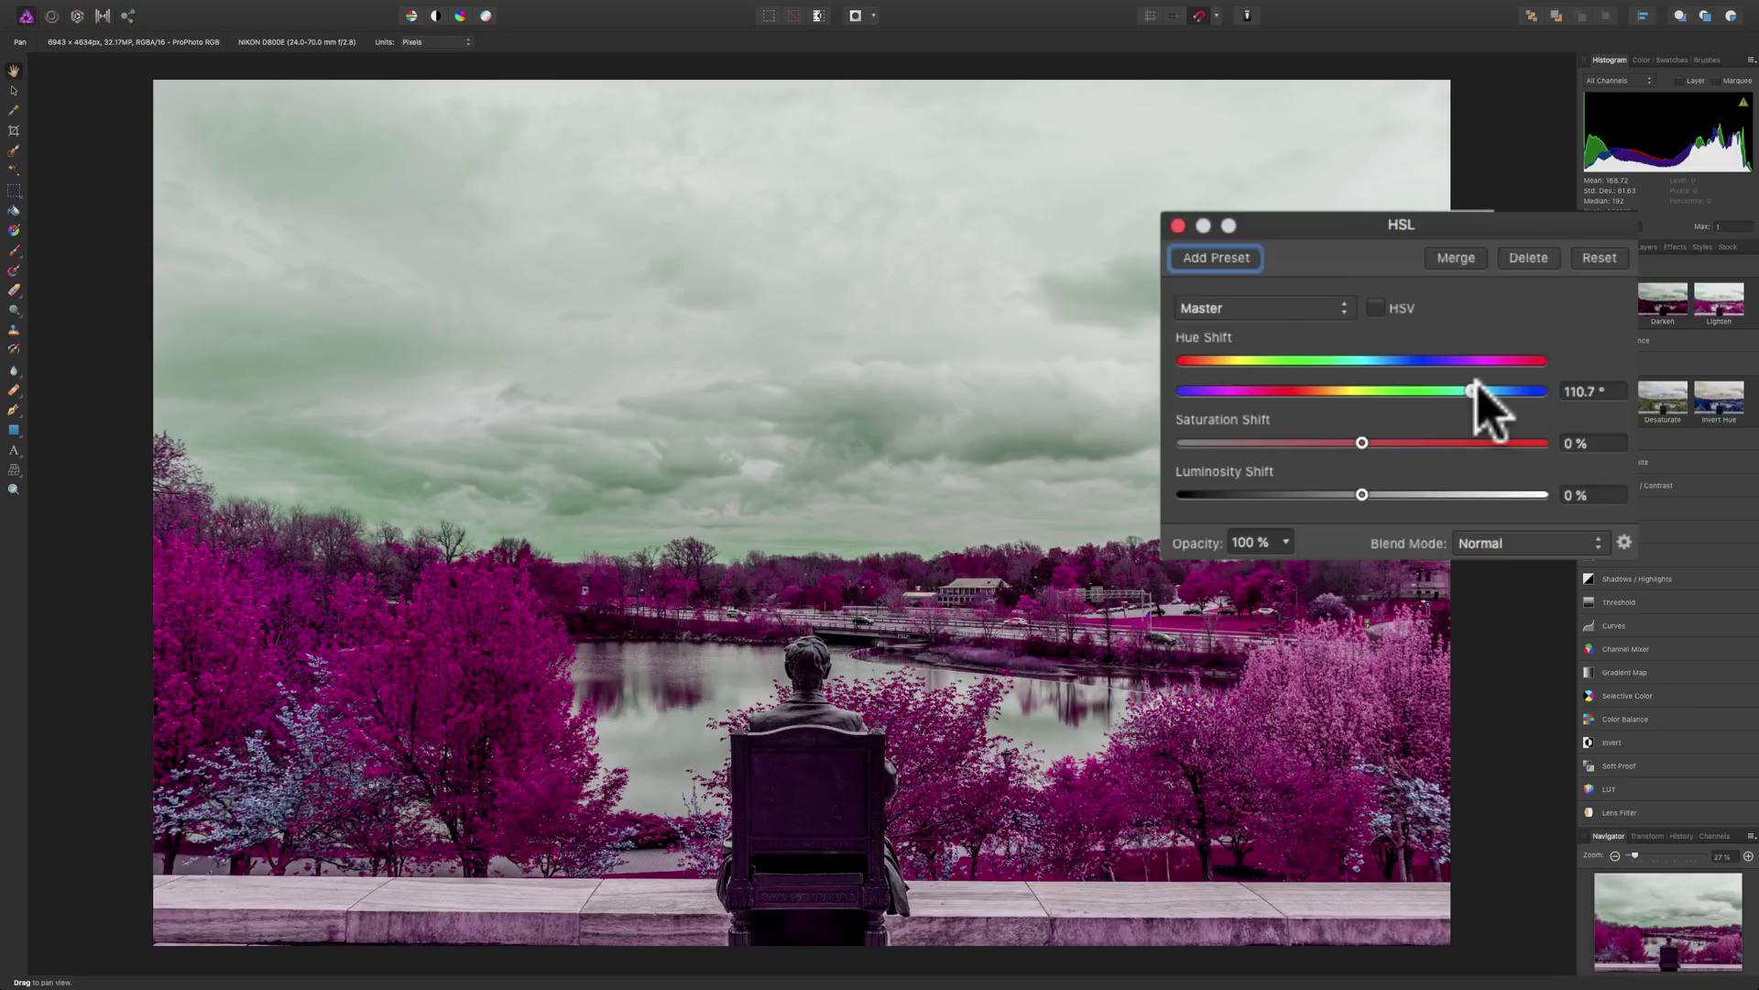
left_click_drag(1476, 391, 1356, 392)
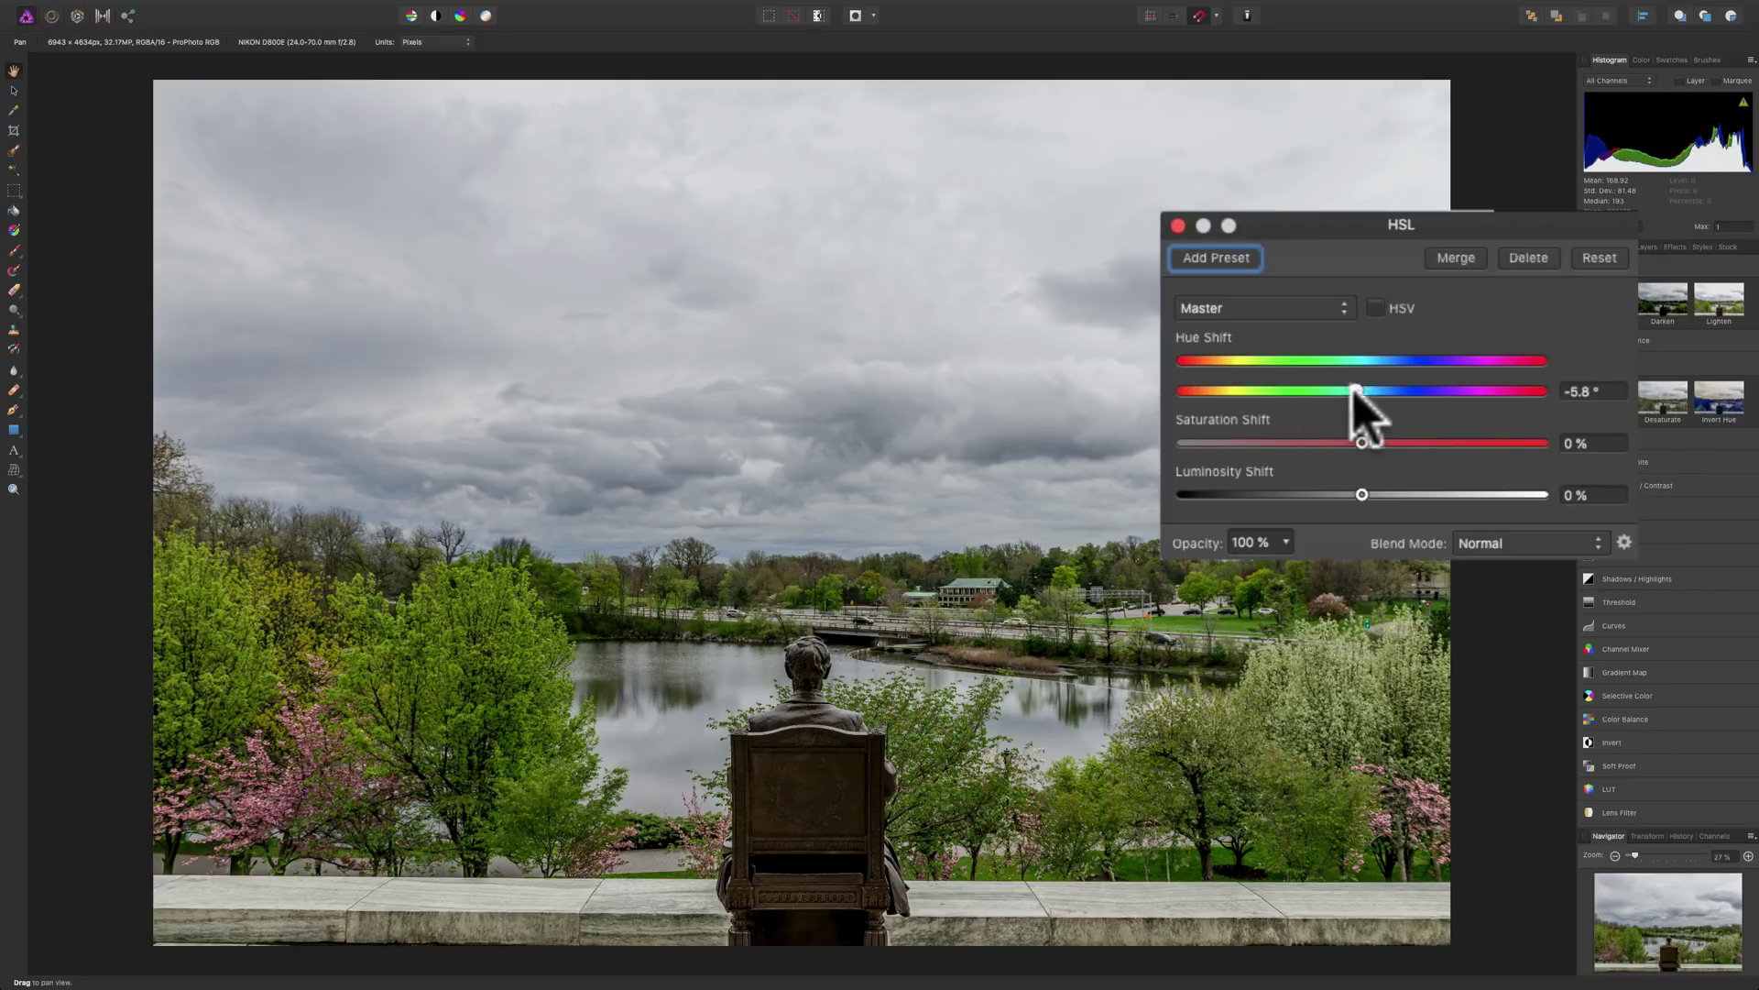
left_click_drag(1357, 392, 1173, 396)
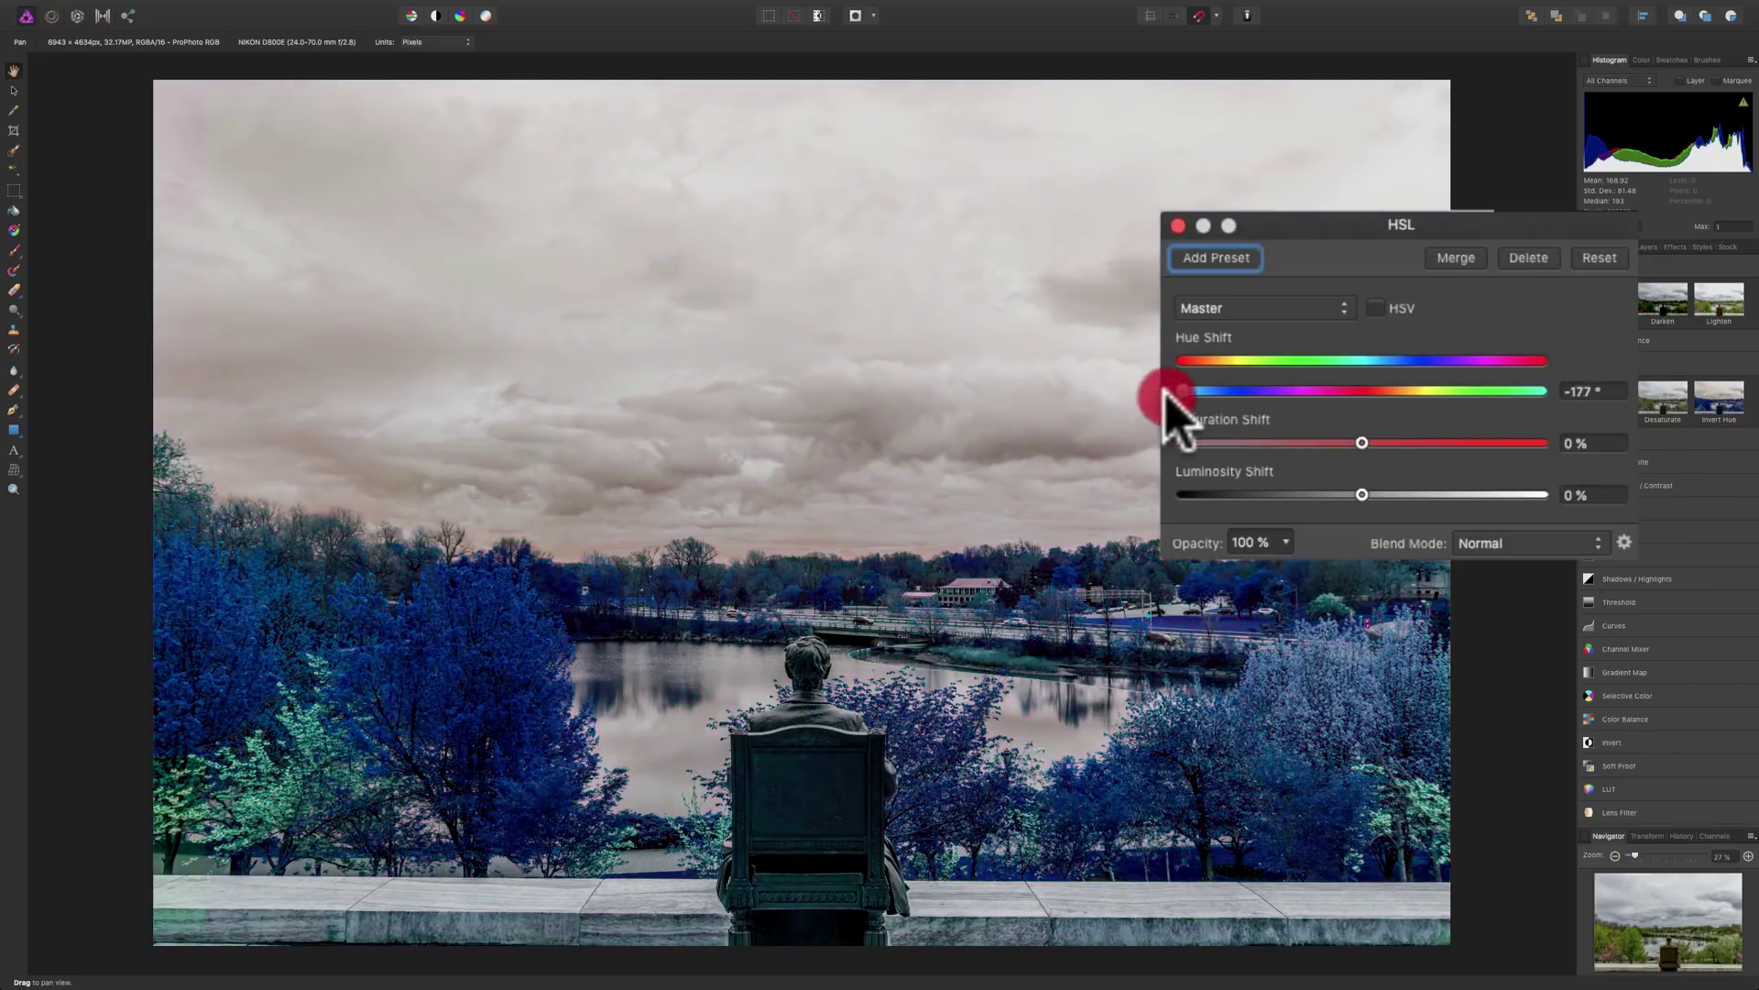
left_click_drag(1347, 392, 1183, 391)
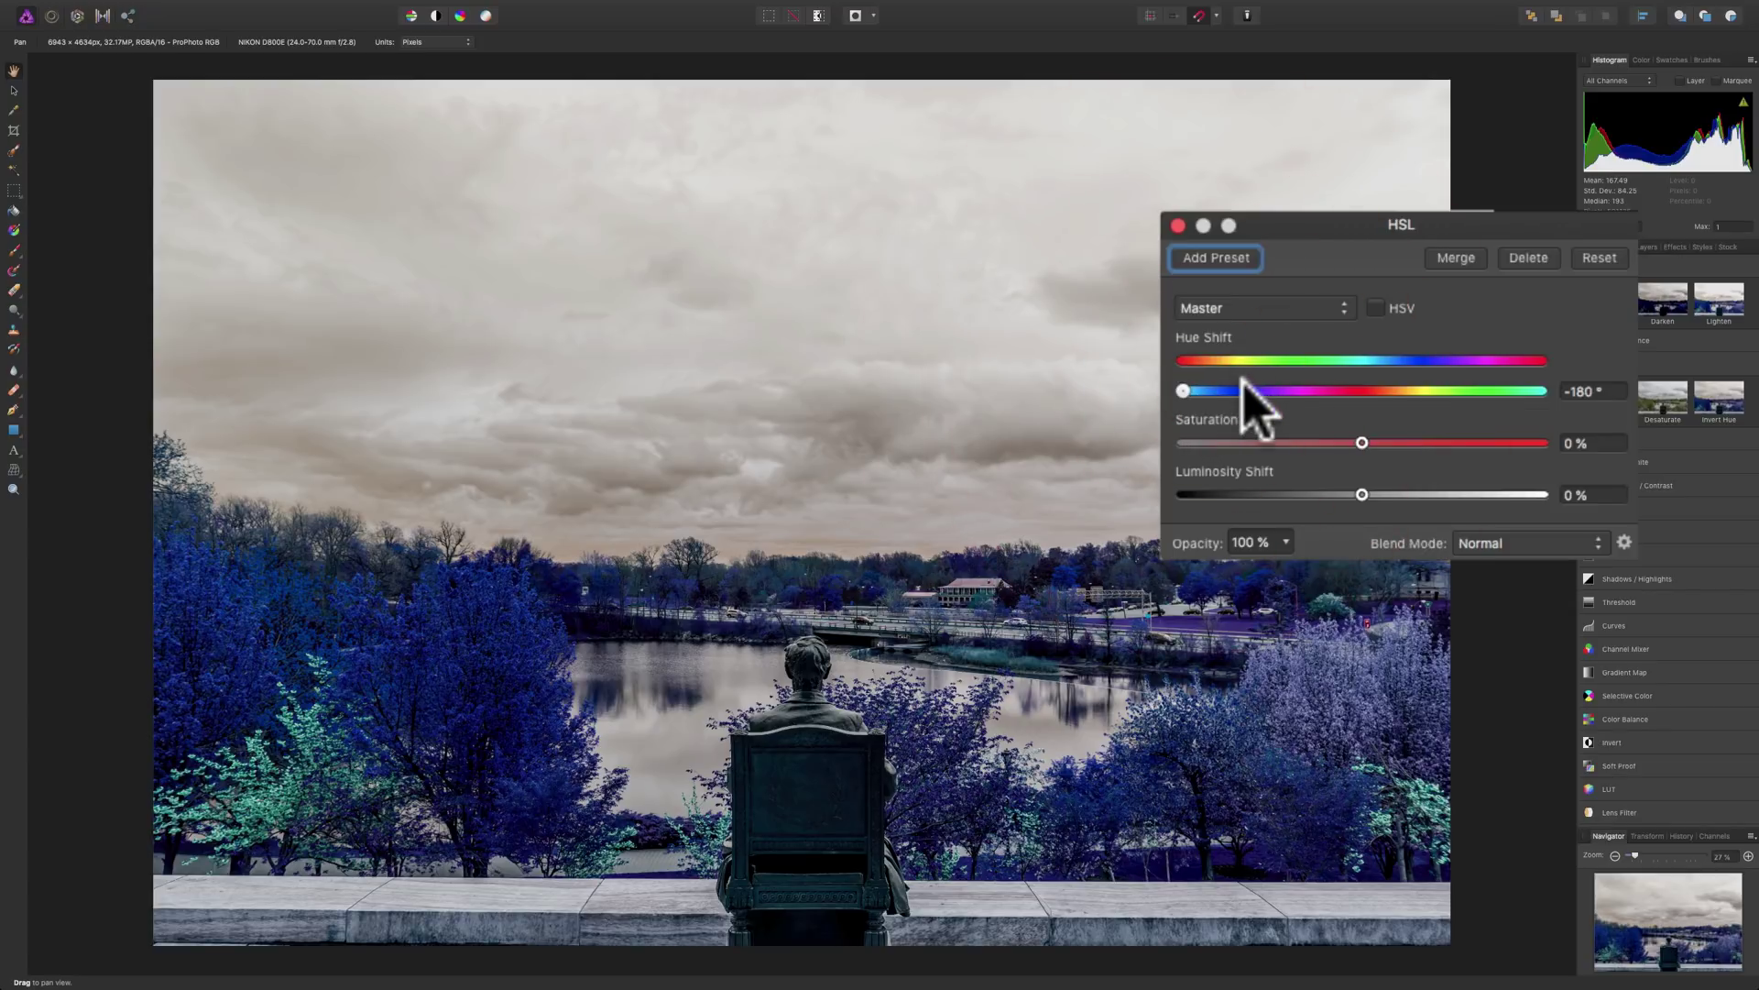
left_click_drag(1183, 391, 1363, 392)
left_click(1599, 258)
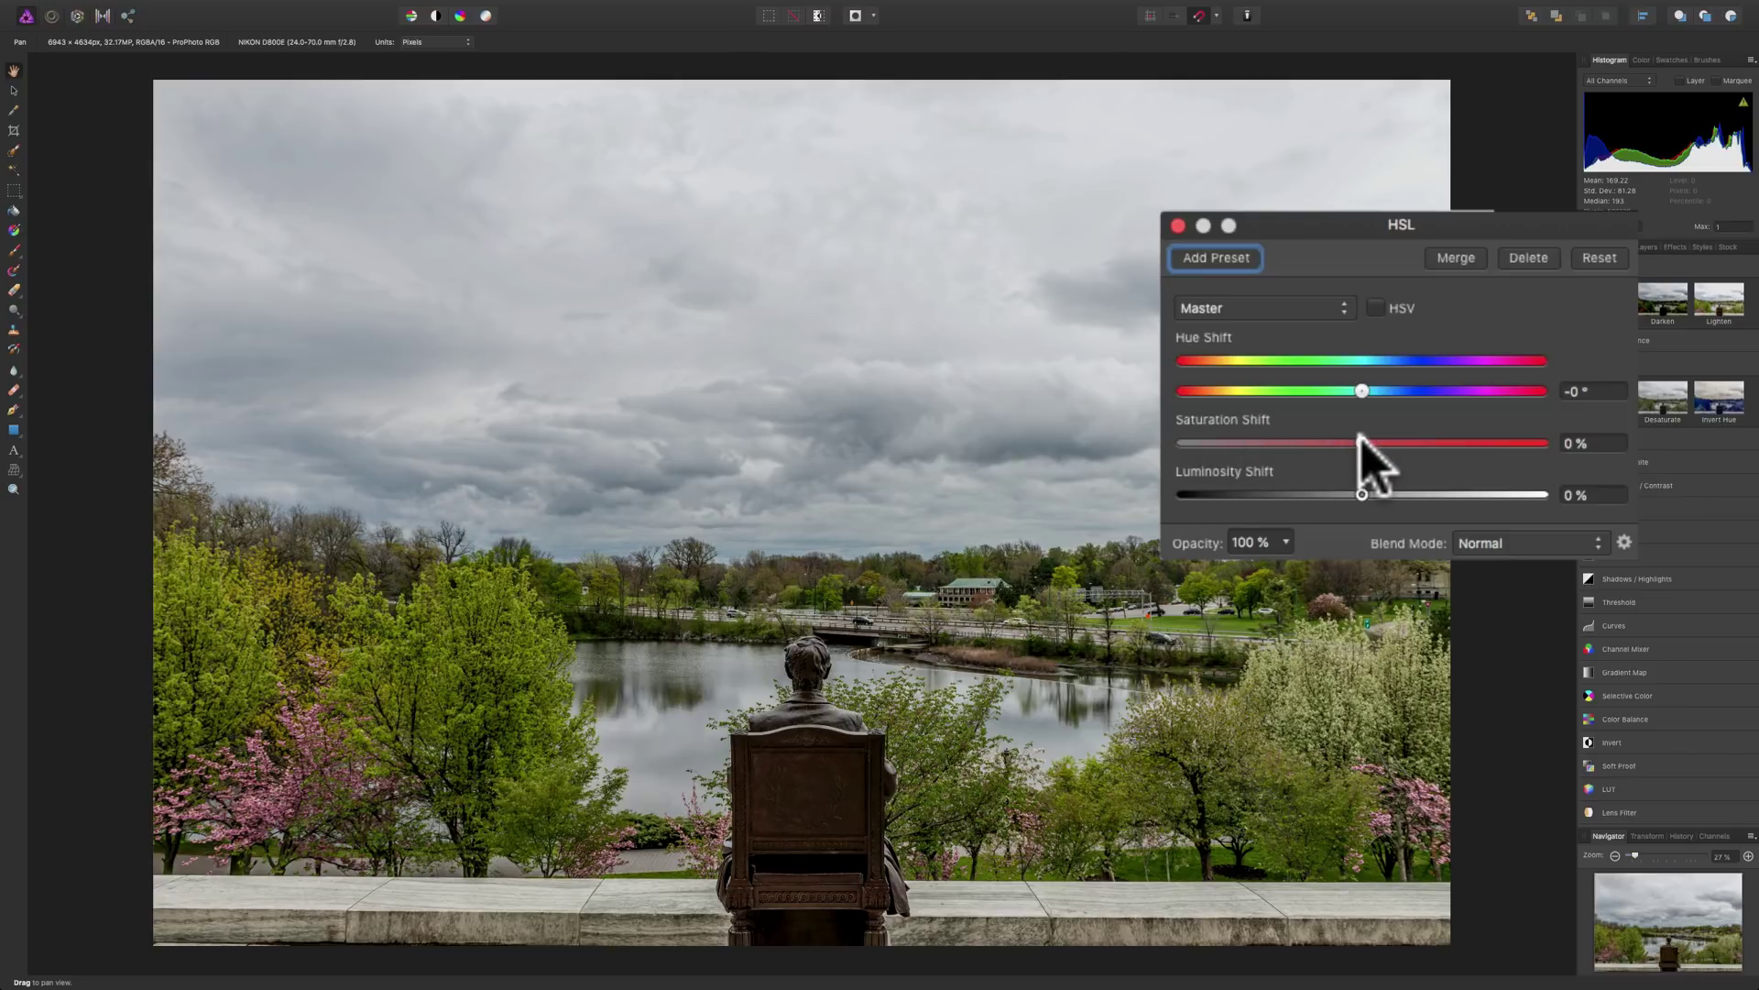
Boost saturation, toggle HSV mode on and off, then settle Saturation Shift at 3%.
left_click_drag(1363, 442, 1475, 444)
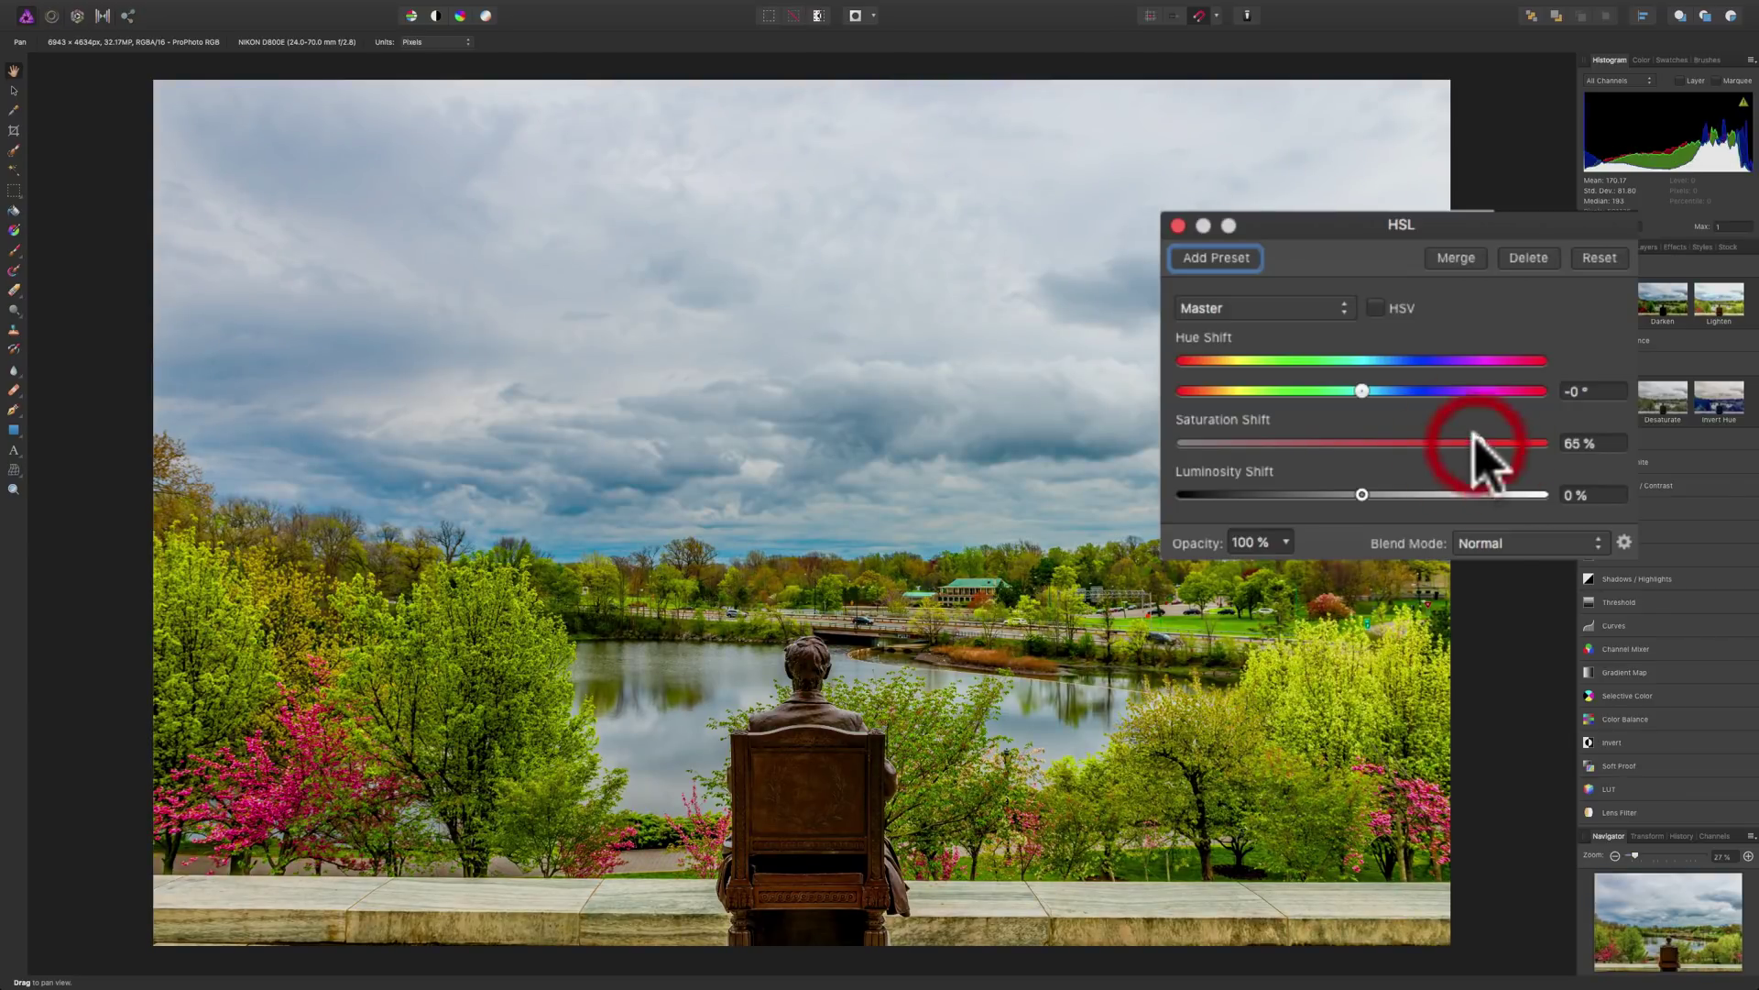
left_click(1376, 303)
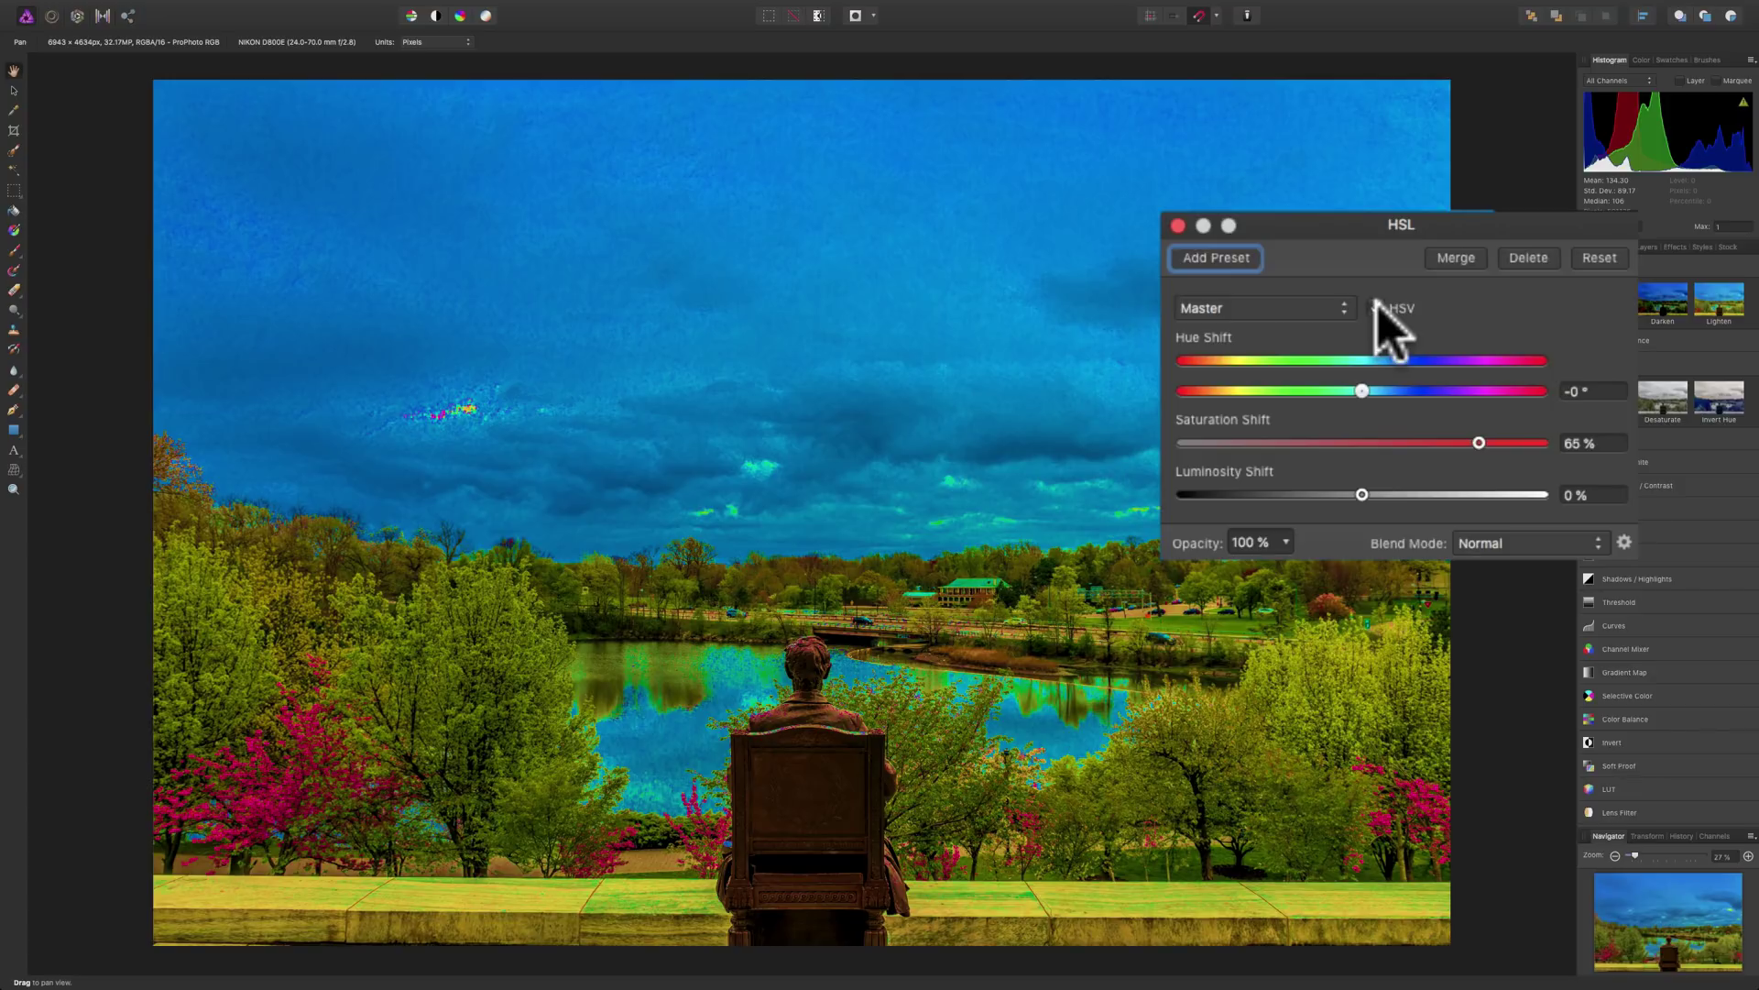
left_click(1376, 306)
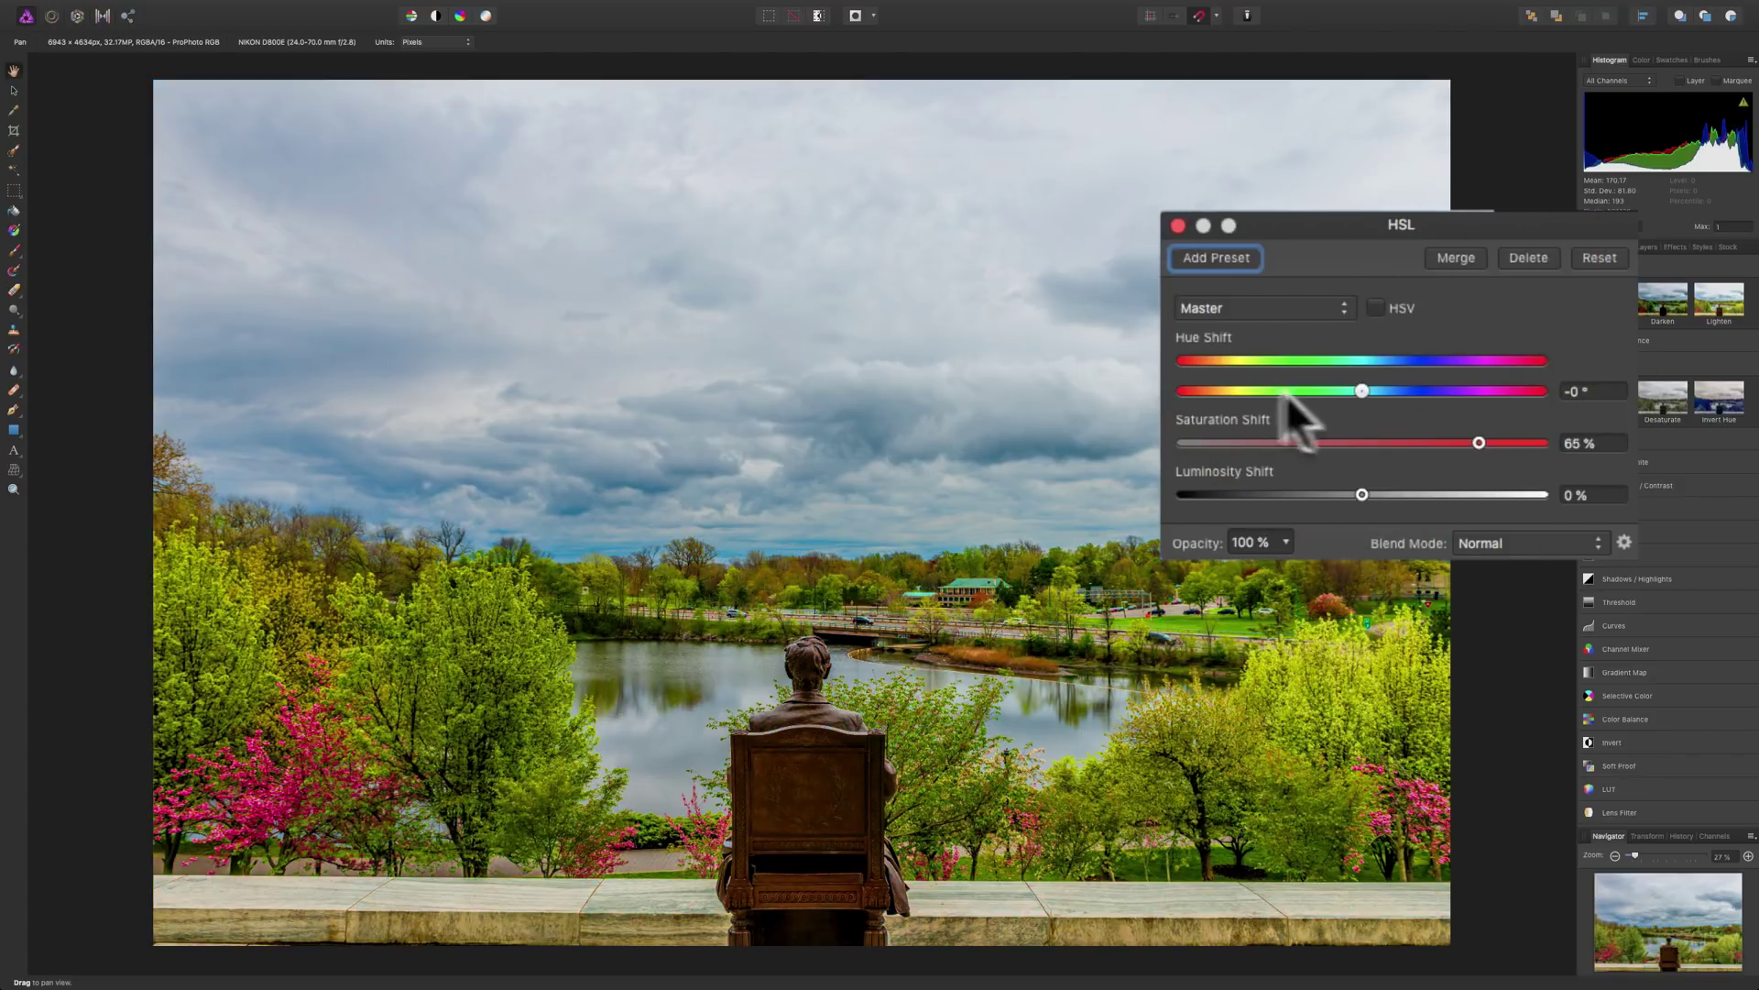
left_click_drag(1478, 443, 1365, 442)
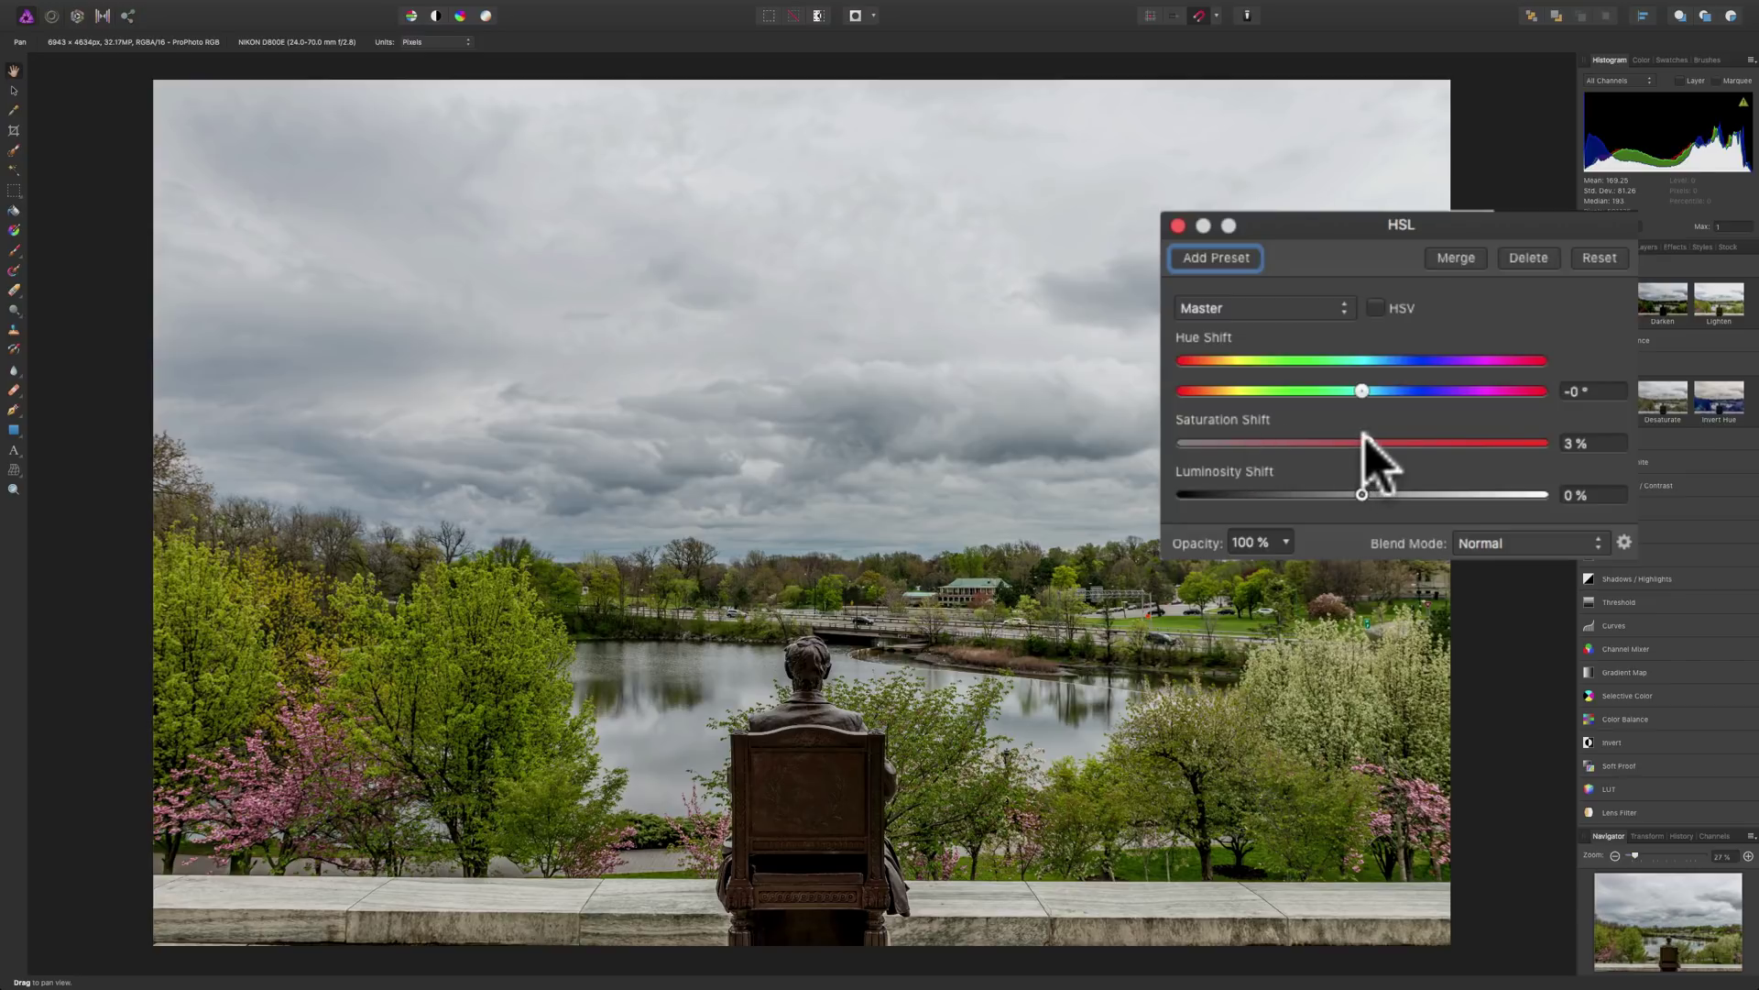
Preview extreme Master Saturation and Luminosity shifts, resetting each back to 0%.
left_click_drag(1364, 442, 1173, 444)
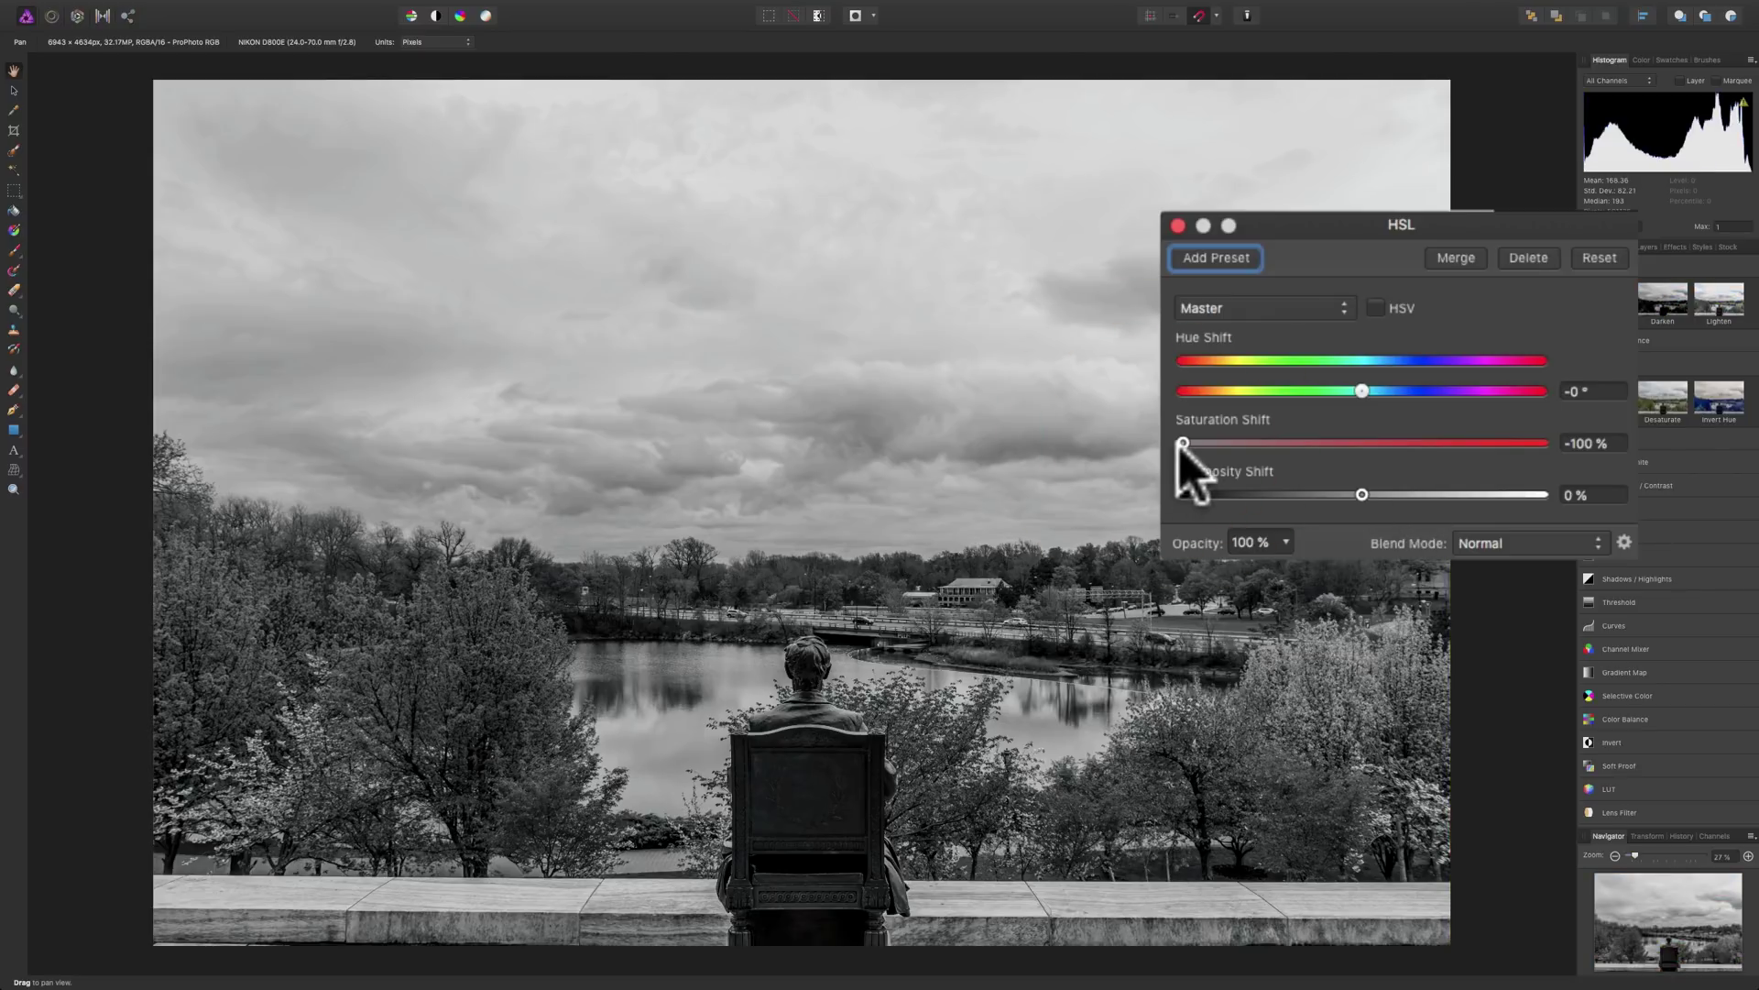
left_click(1599, 257)
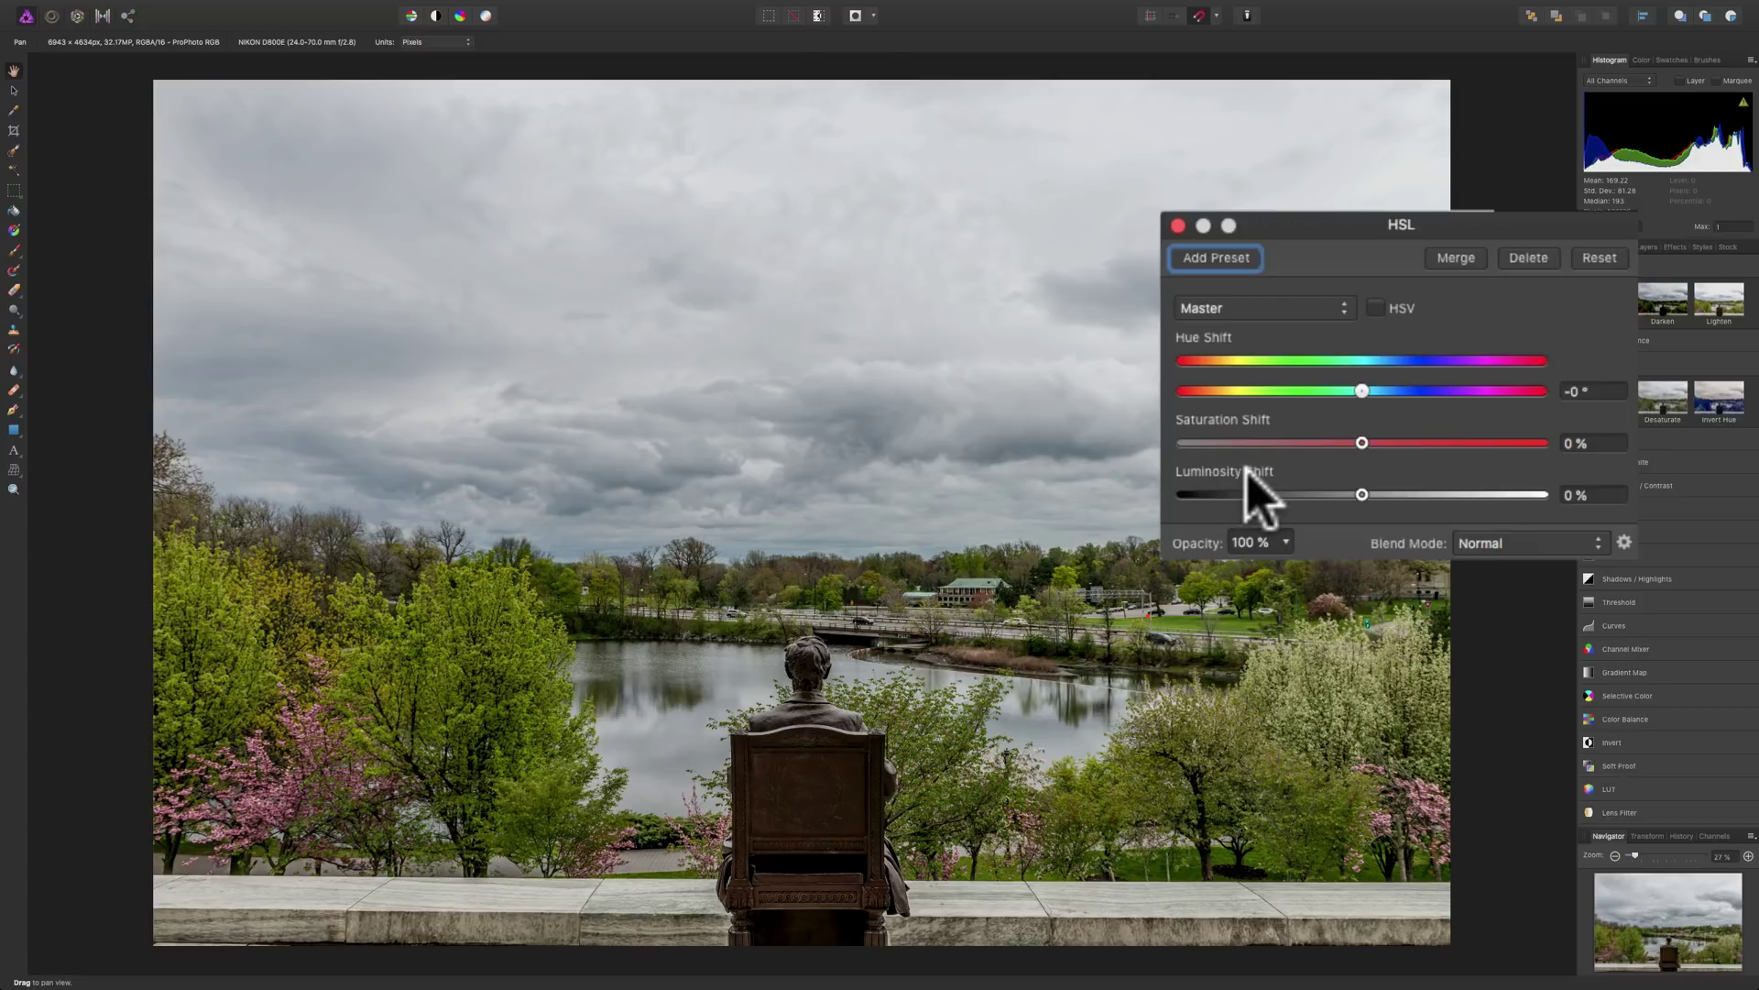
left_click_drag(1360, 492, 1179, 499)
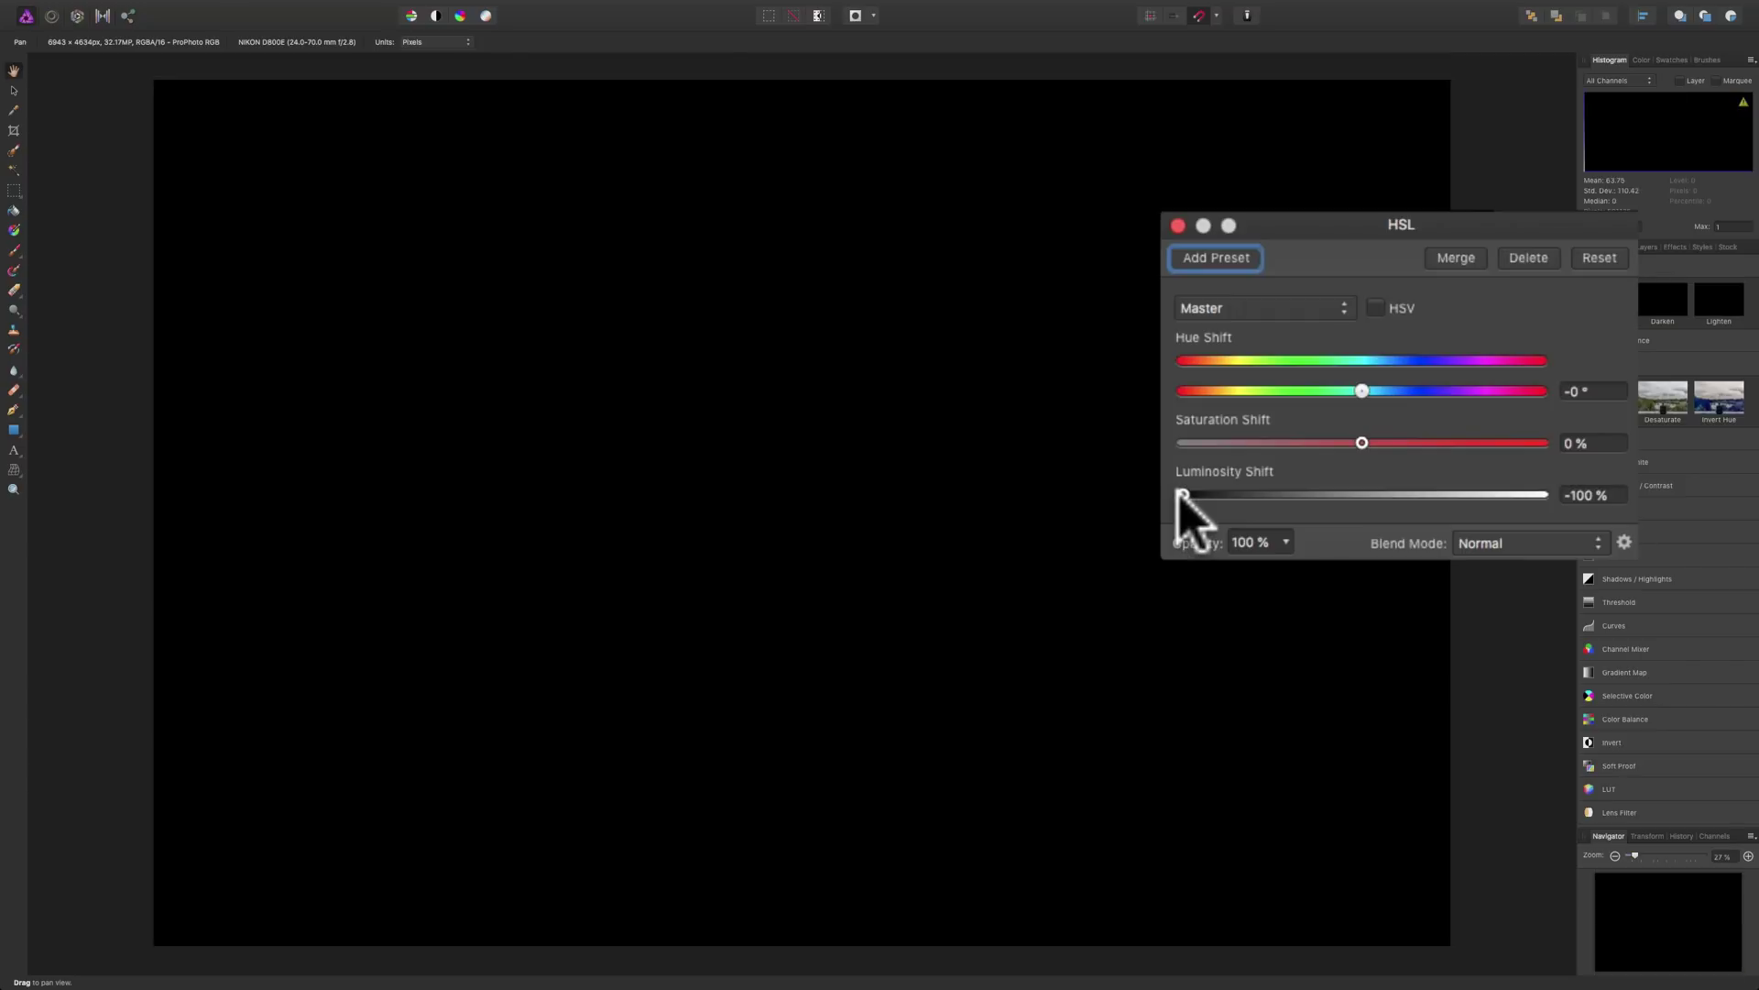
left_click(1292, 449)
left_click(1598, 258)
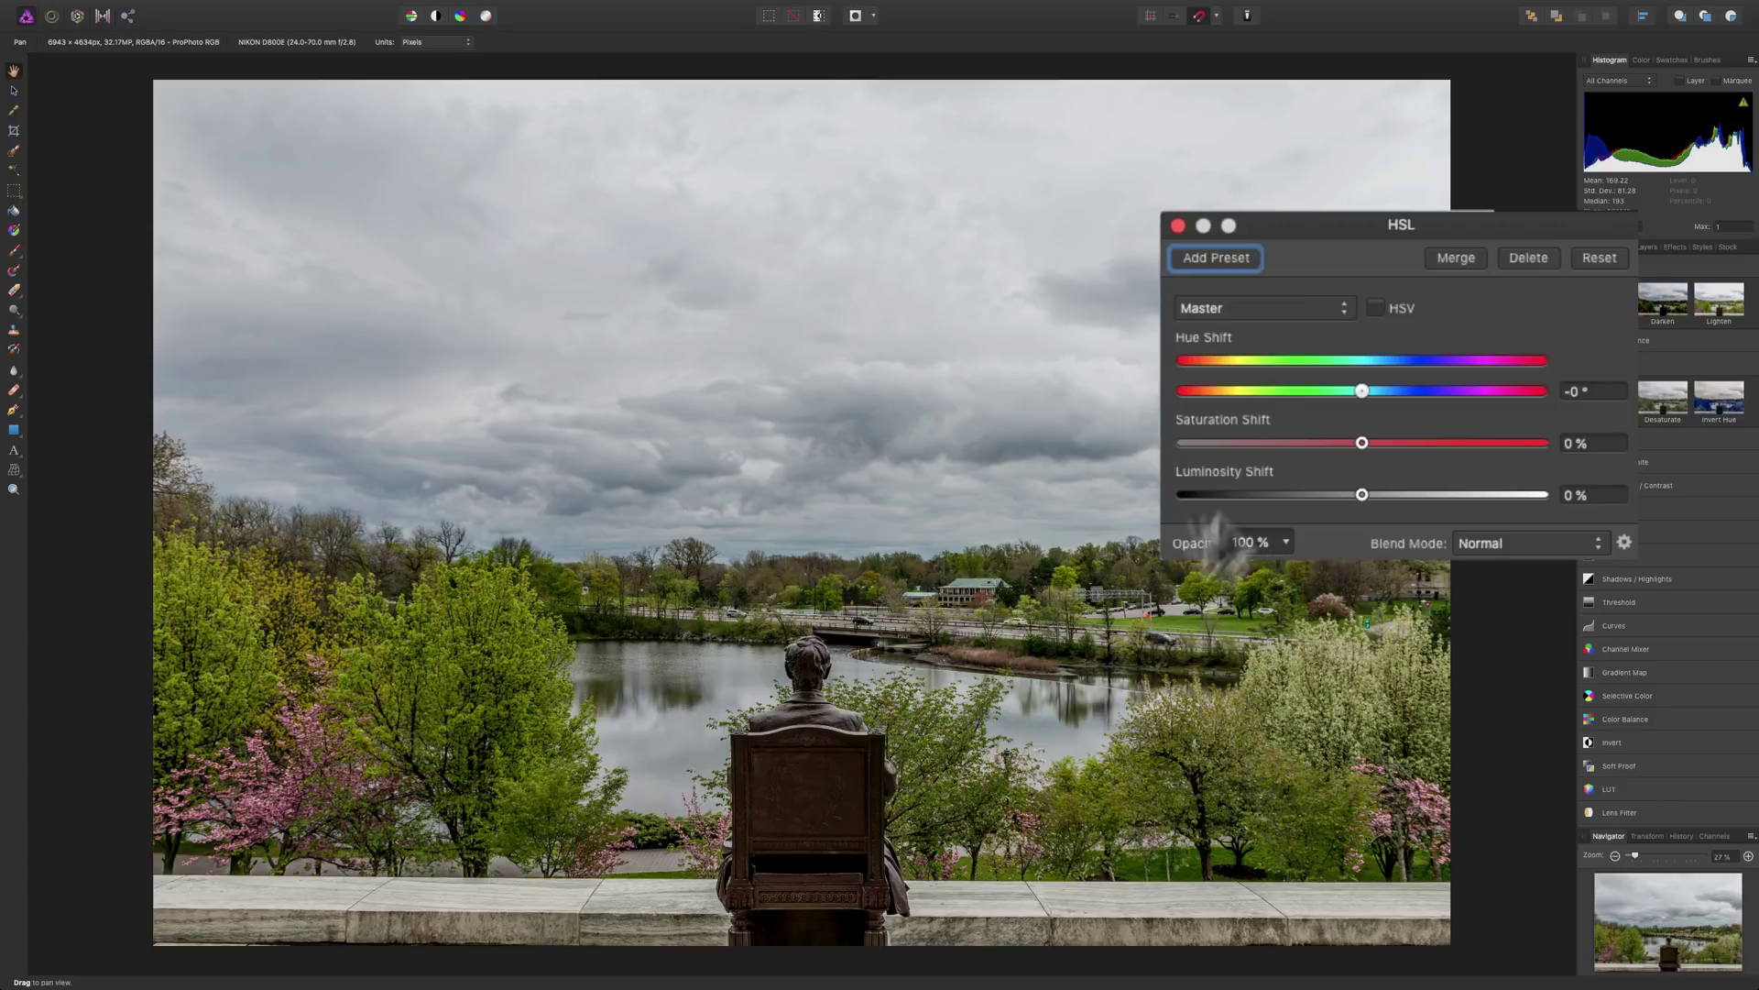
Target the Yellows range with Saturation Shift 10% and Luminosity Shift 26%.
left_click(1330, 310)
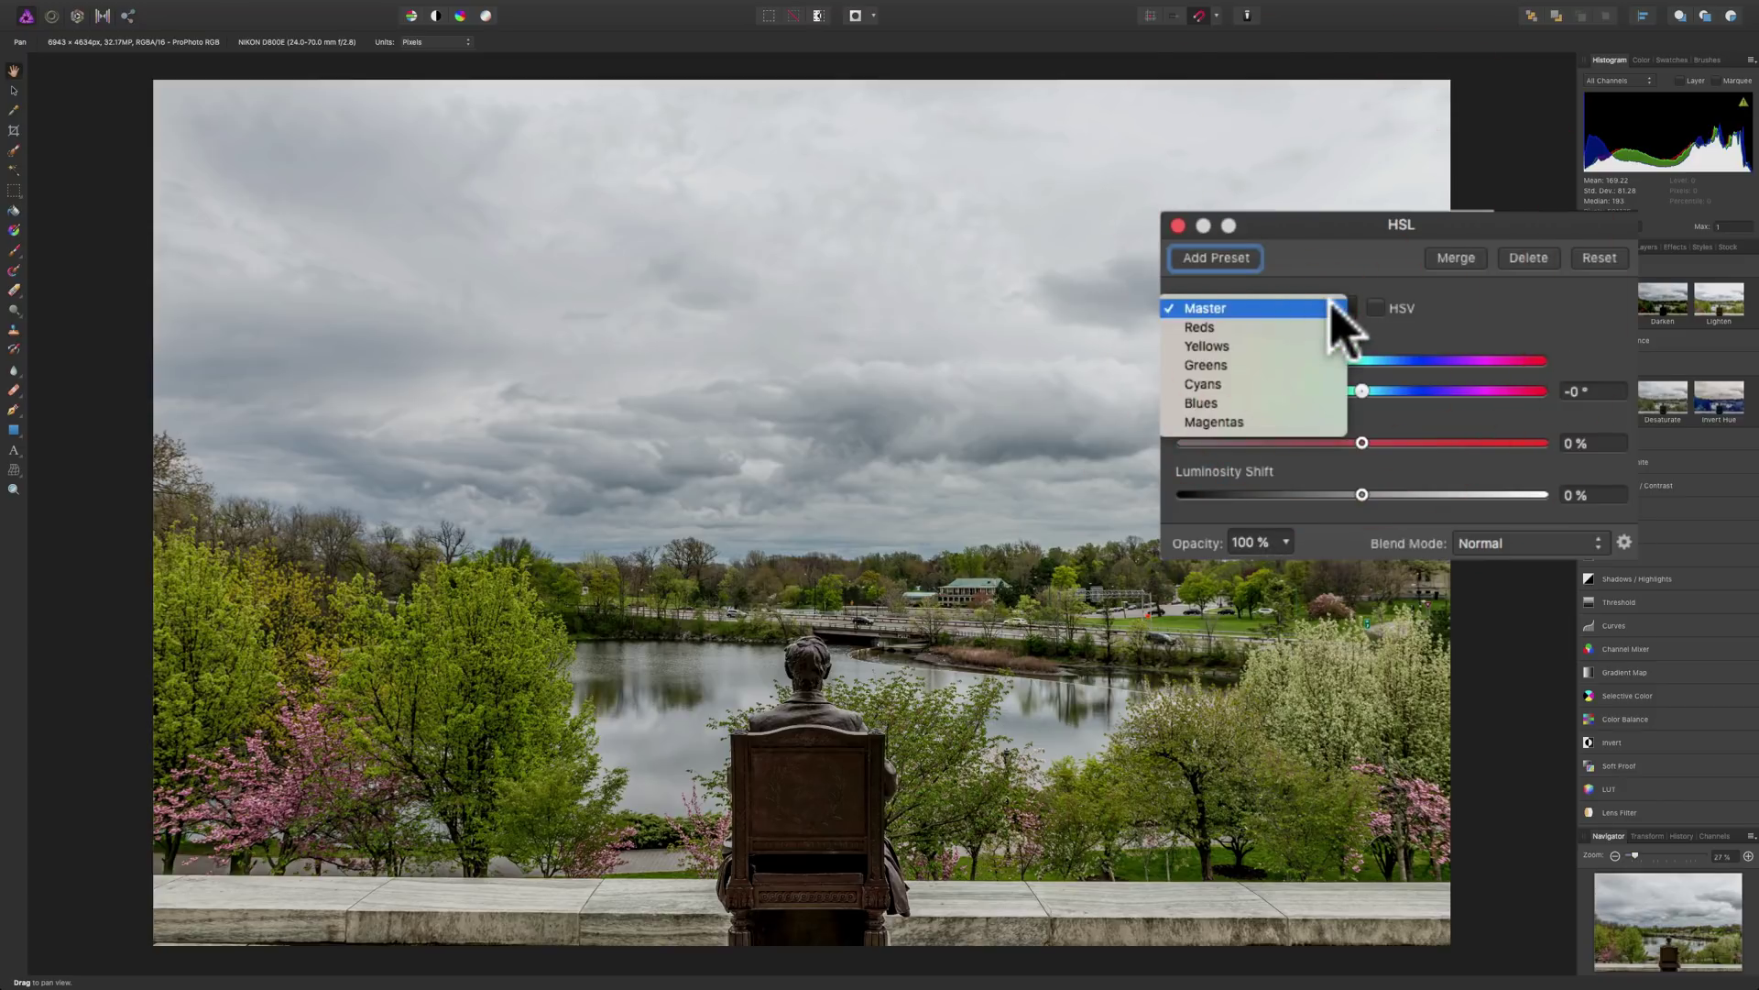
left_click(1217, 346)
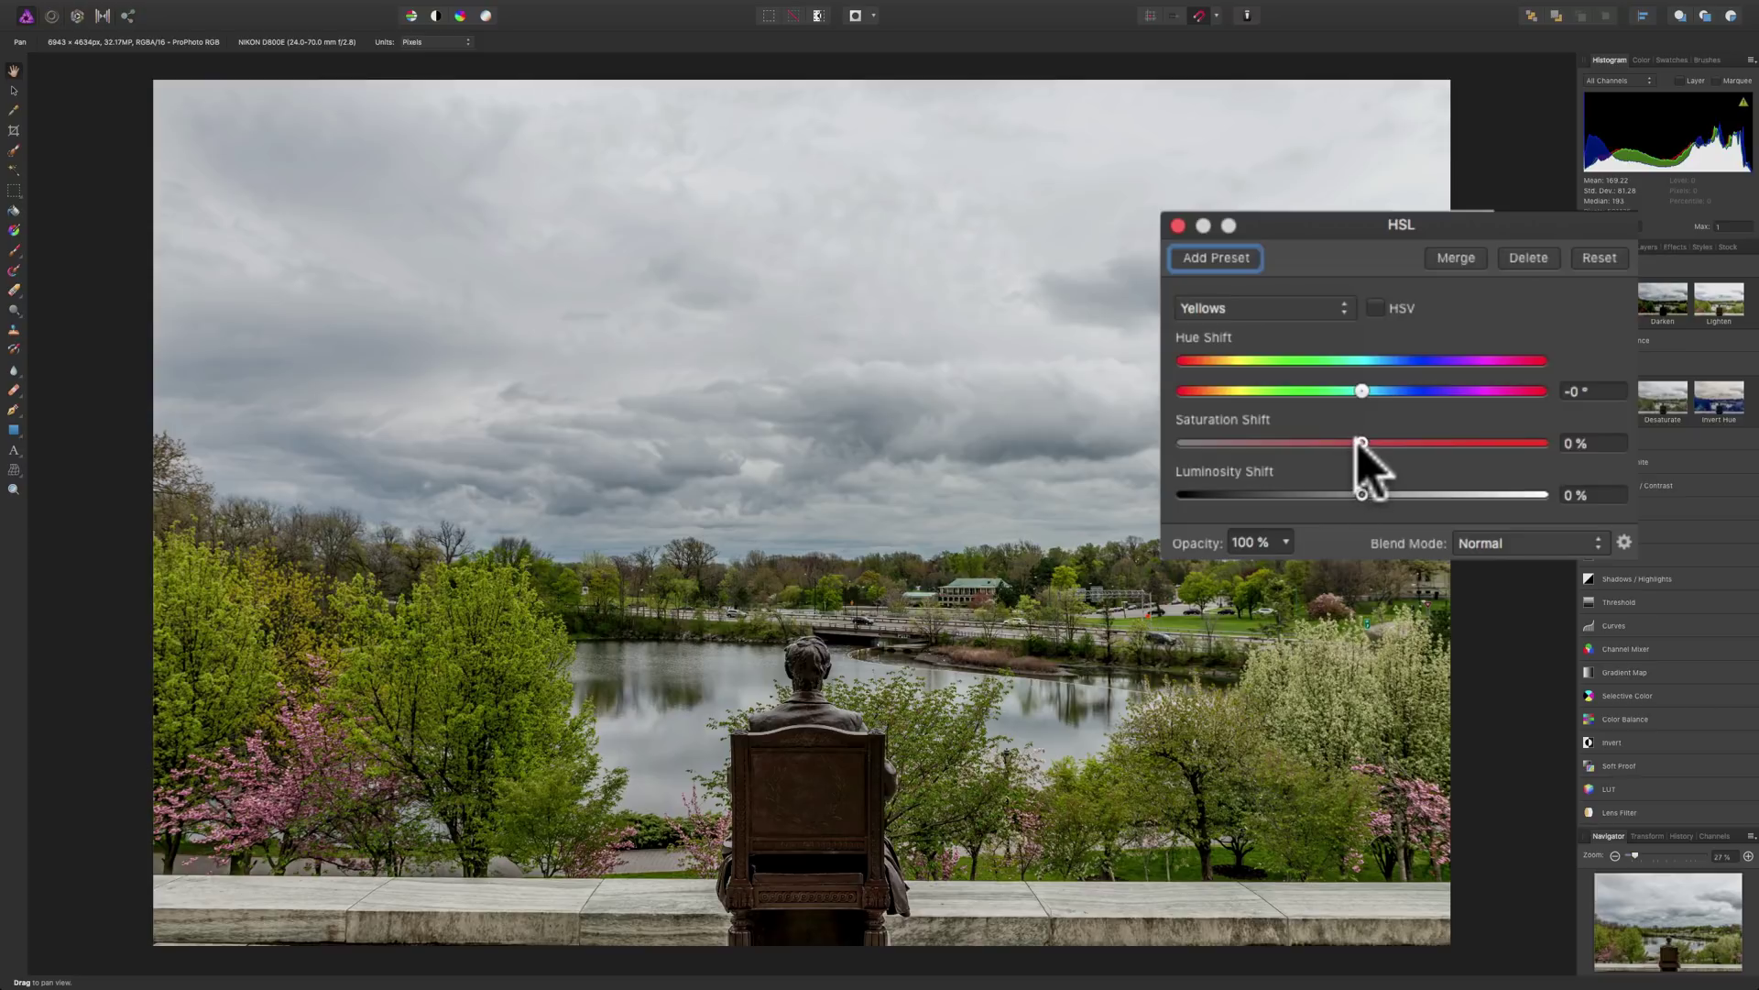
left_click_drag(1361, 443, 1407, 493)
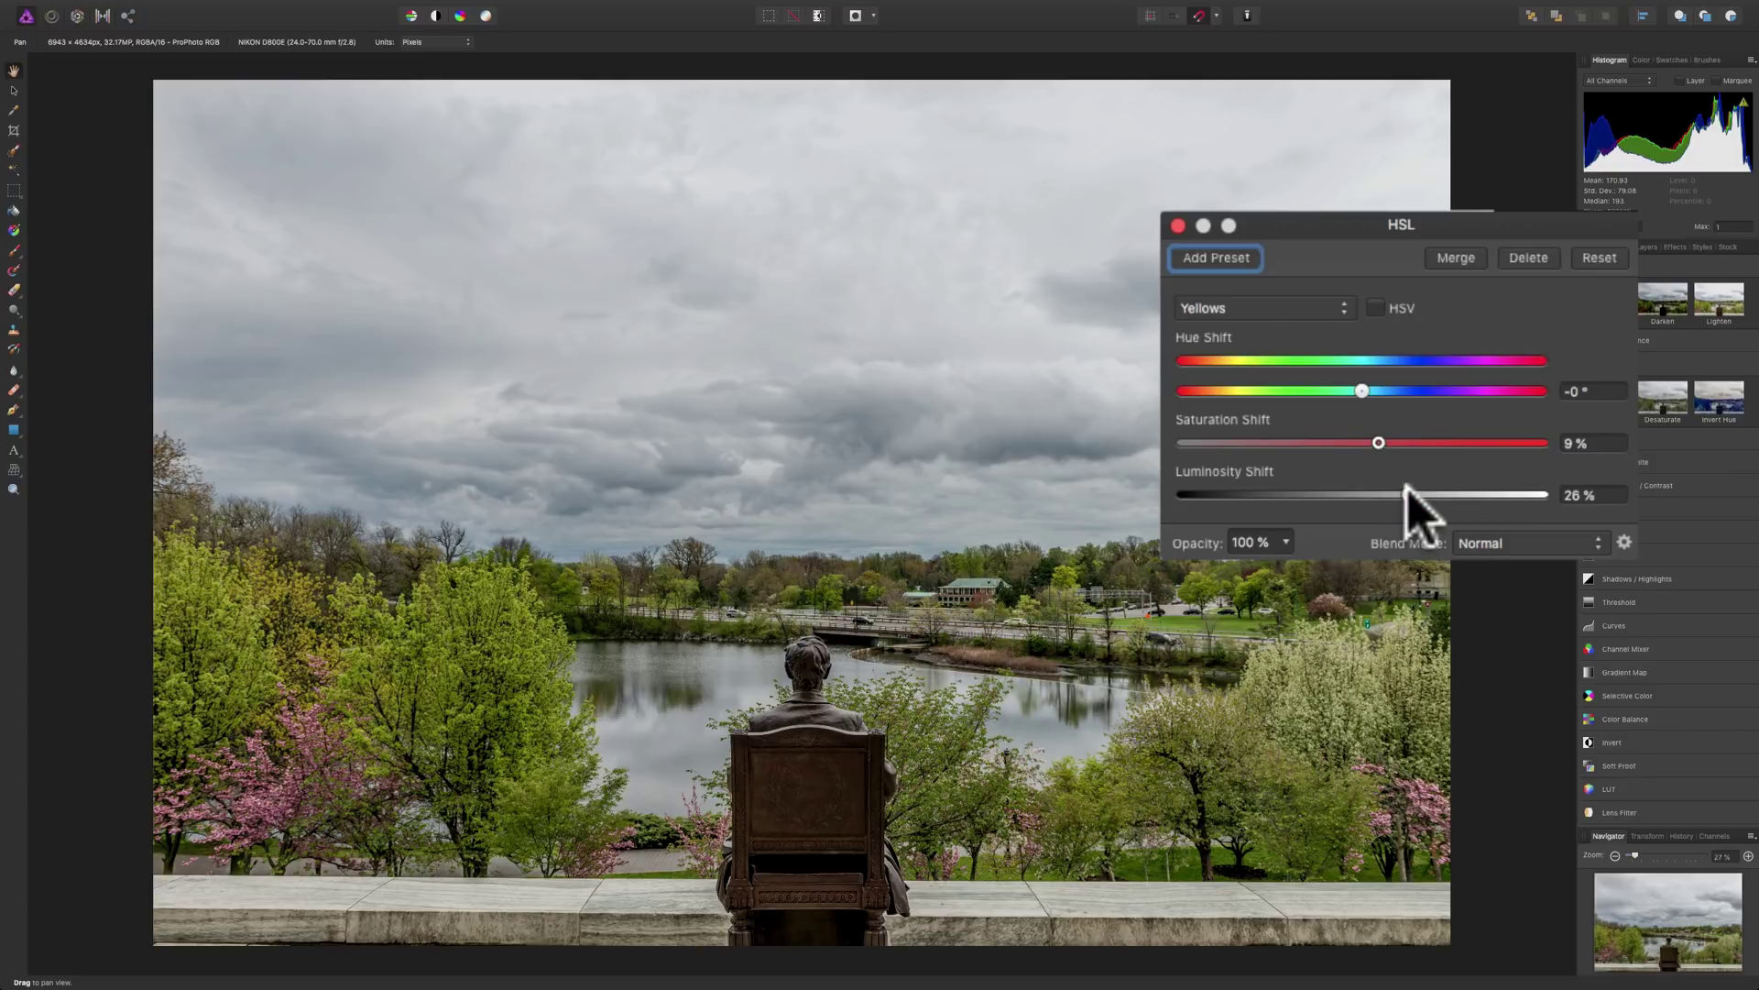
left_click(1381, 443)
left_click_drag(1378, 443, 1376, 438)
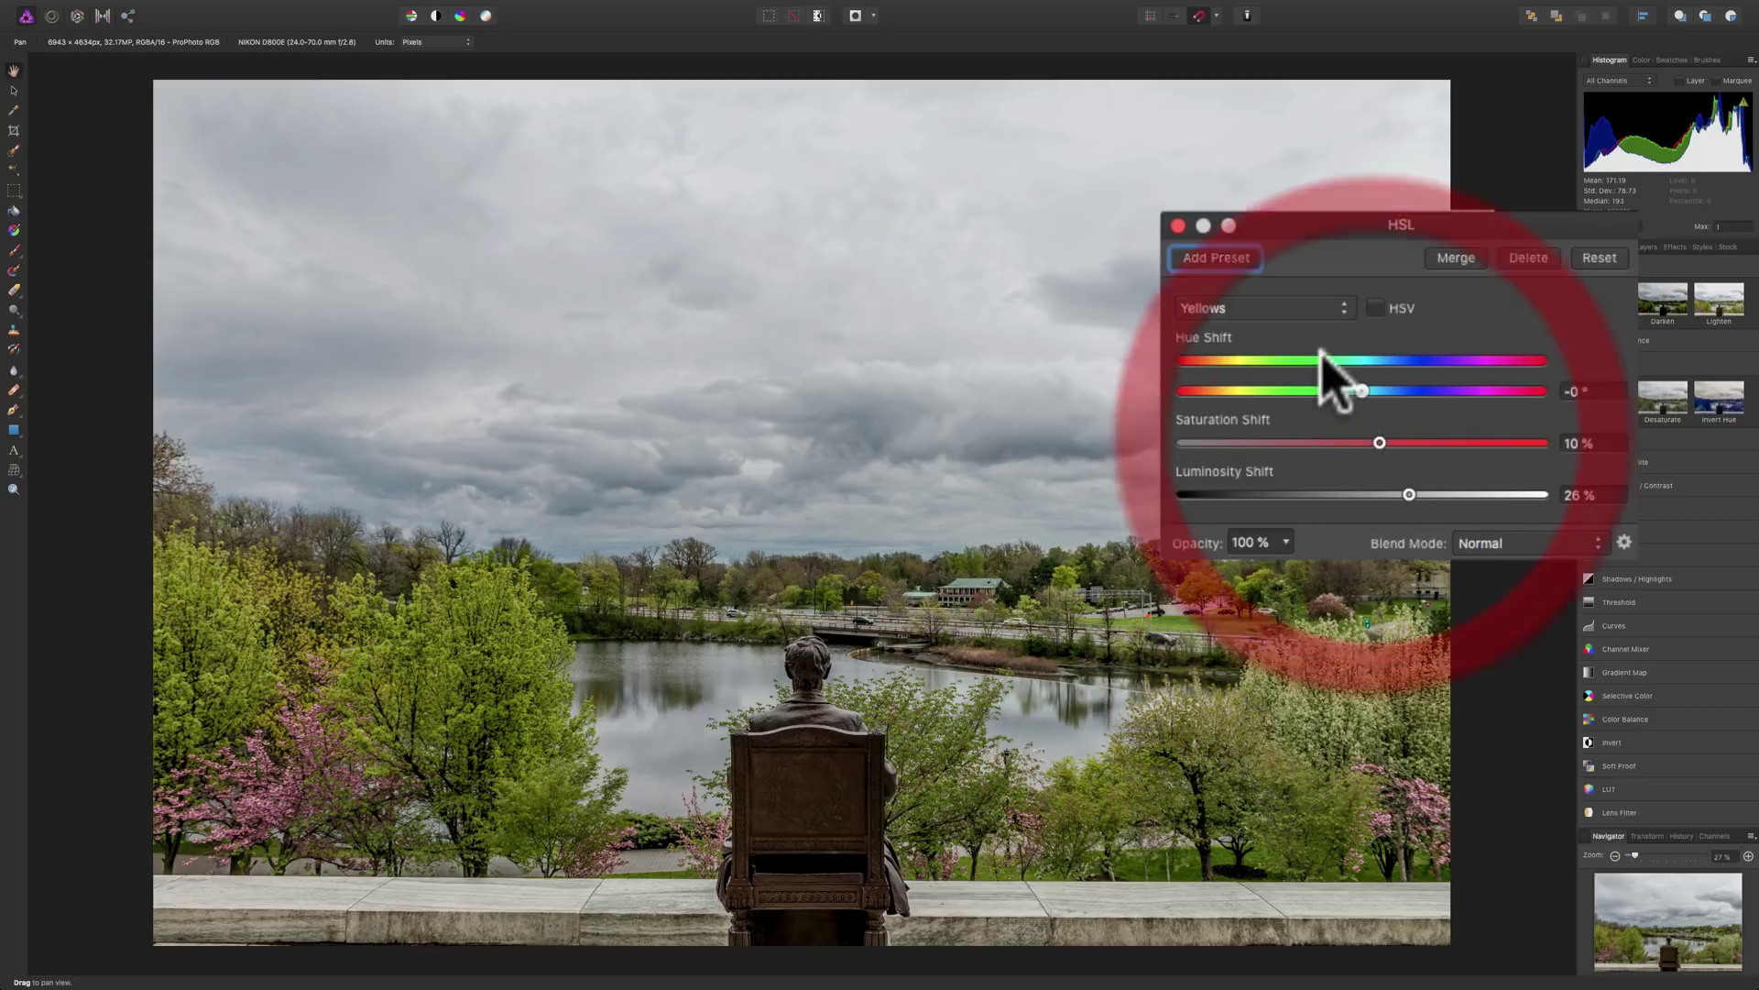
left_click(1334, 310)
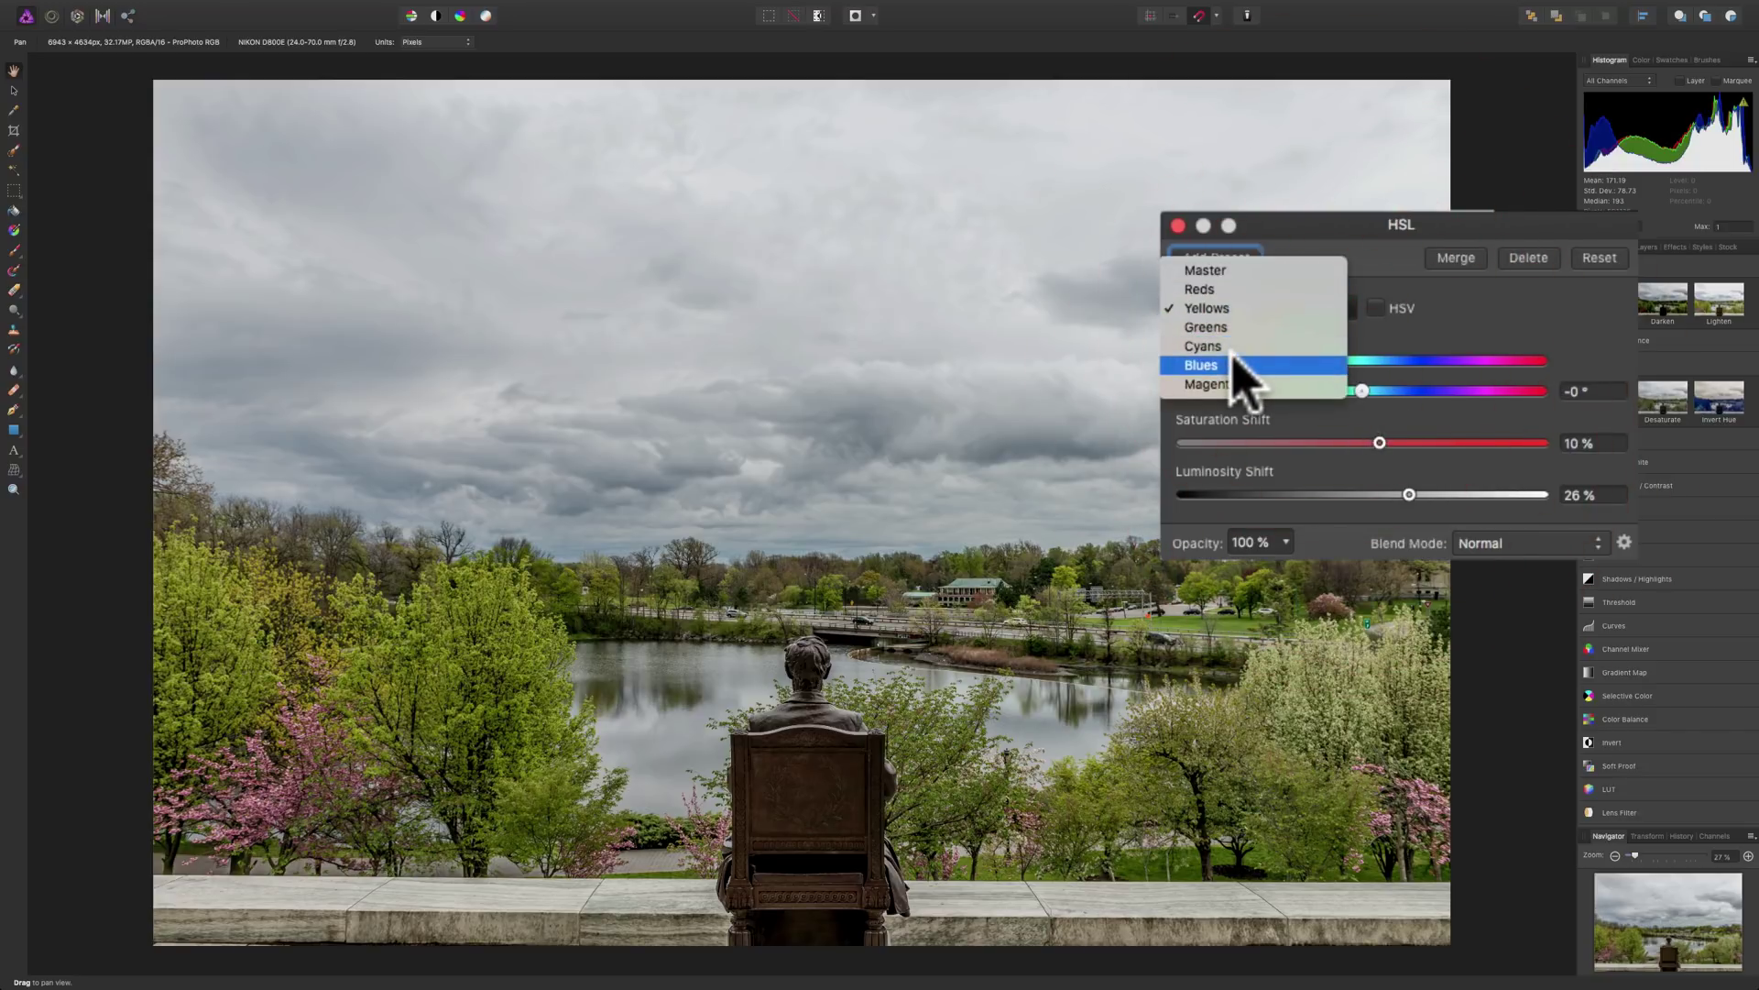
Switch the HSL range to Greens and set Luminosity Shift to -26%.
left_click(1220, 327)
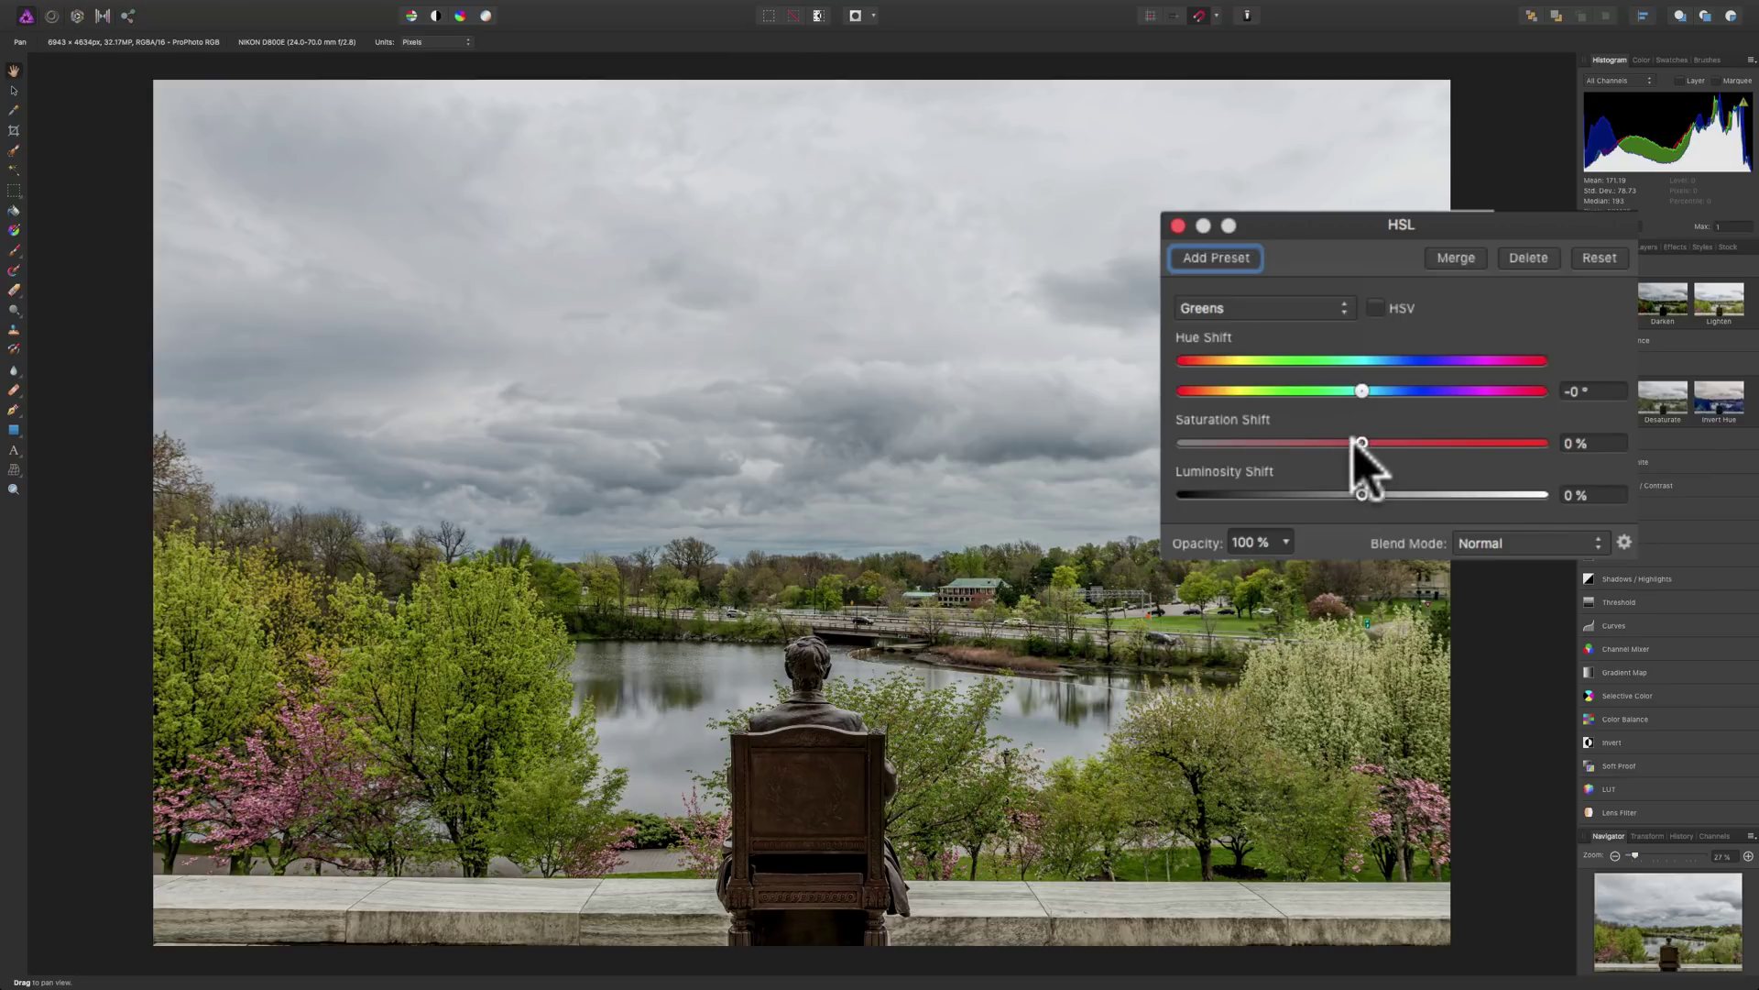
left_click_drag(1360, 493, 1315, 495)
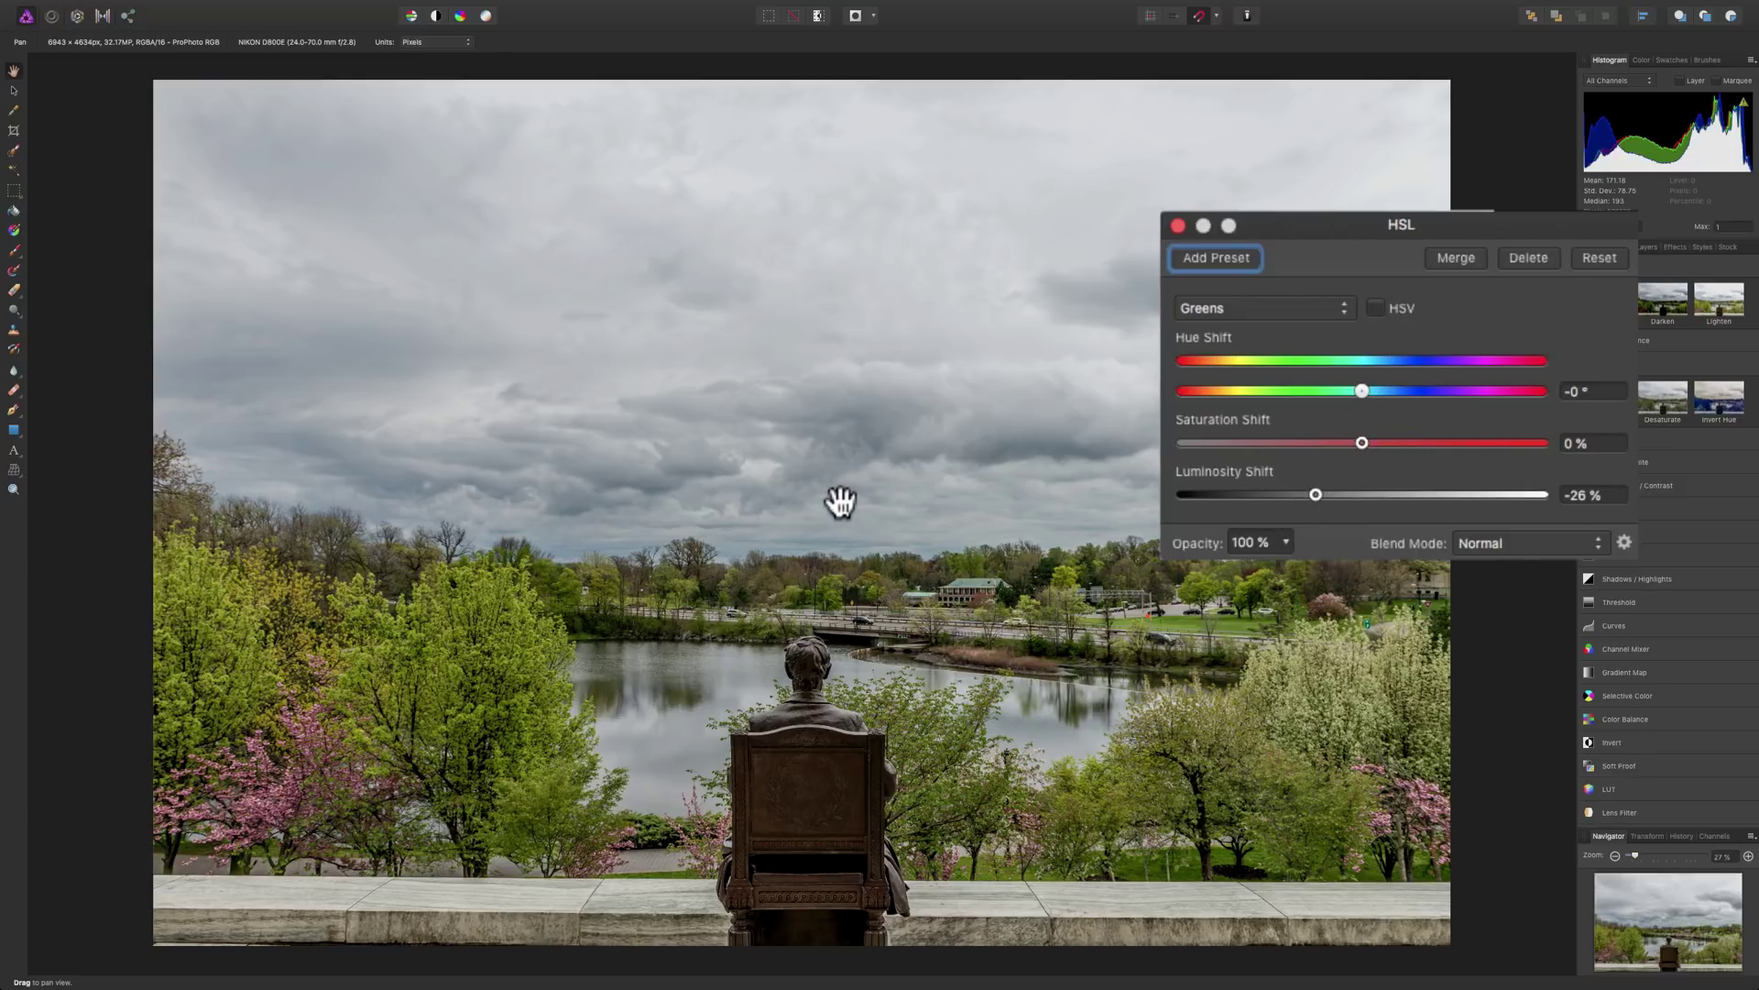
left_click(1291, 310)
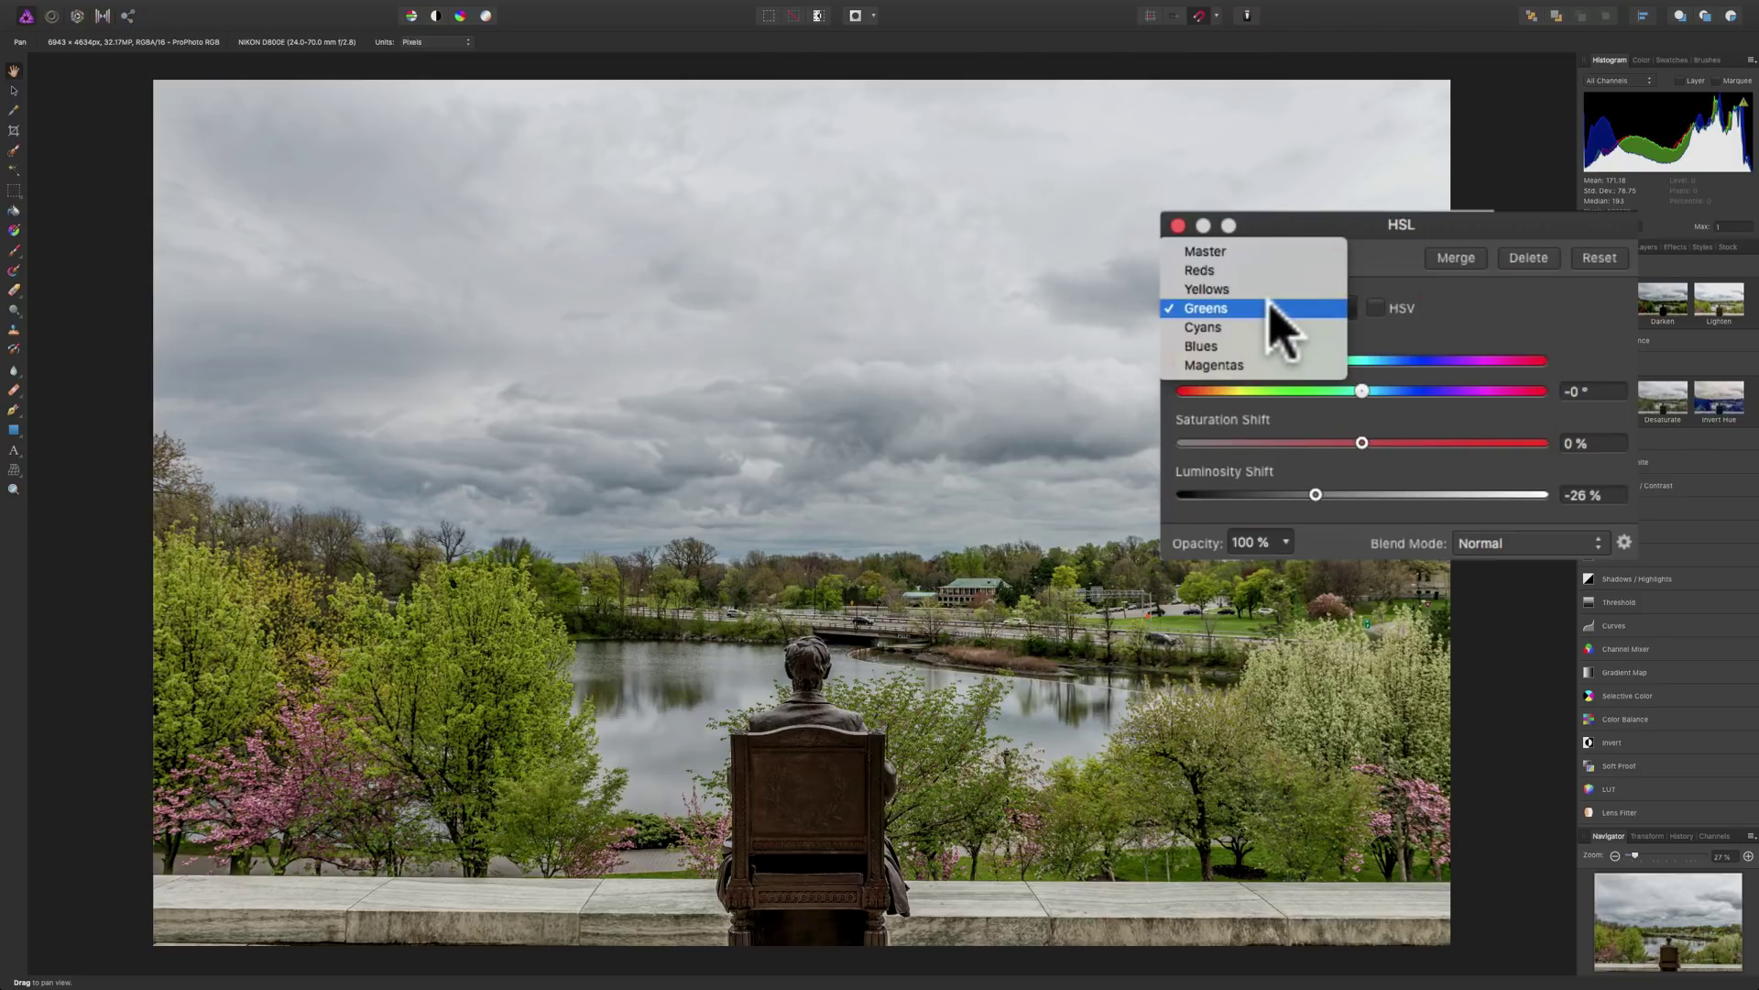
Darken the Blues to -38% Luminosity Shift, close HSL settings, and show the Layers panel.
left_click(1231, 346)
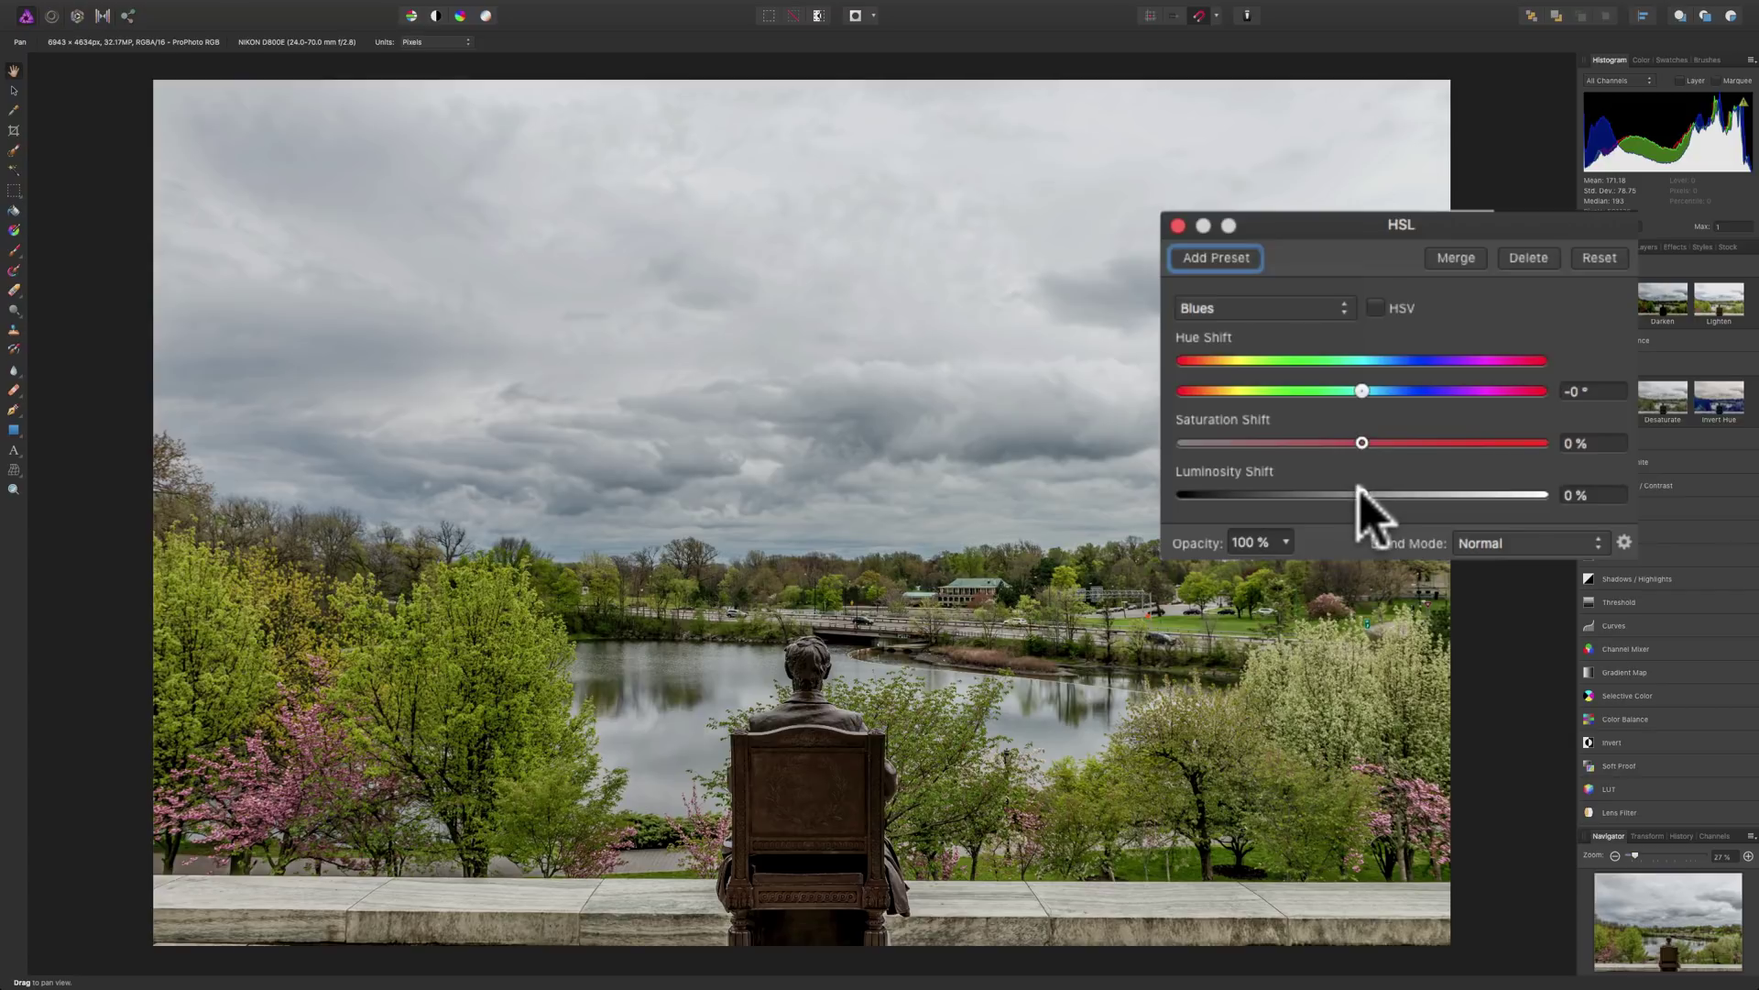
left_click_drag(1358, 493, 1292, 495)
left_click(1292, 495)
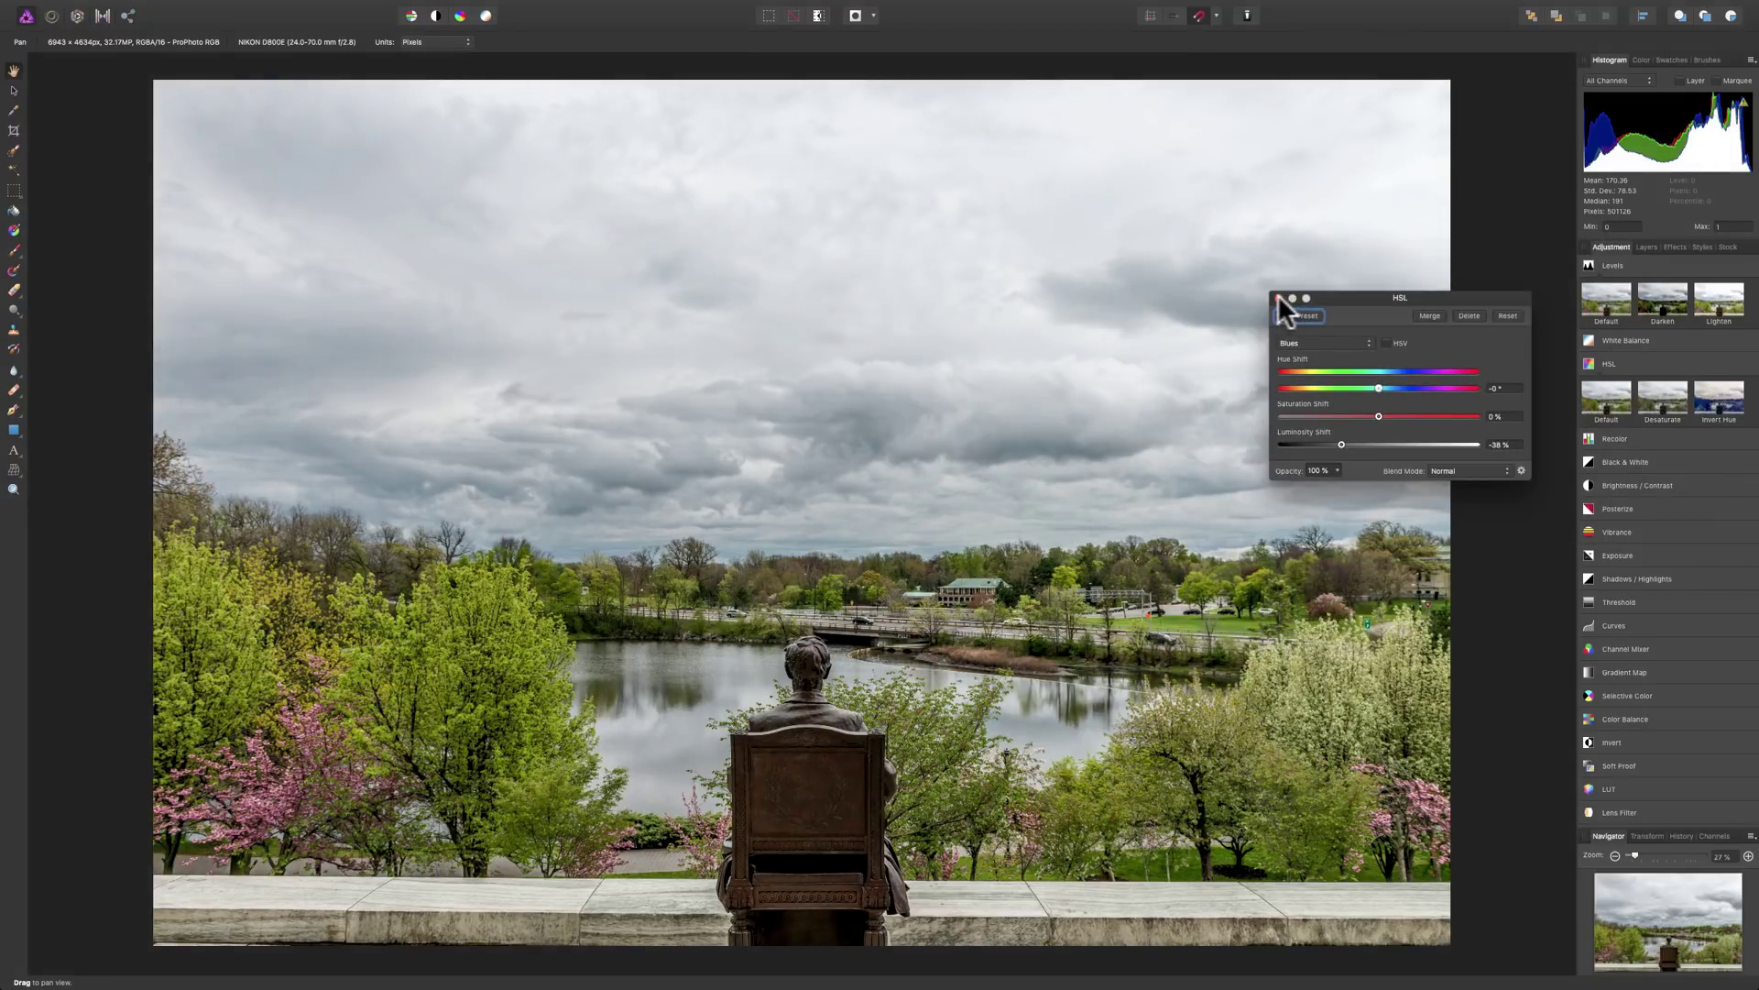
left_click(1264, 287)
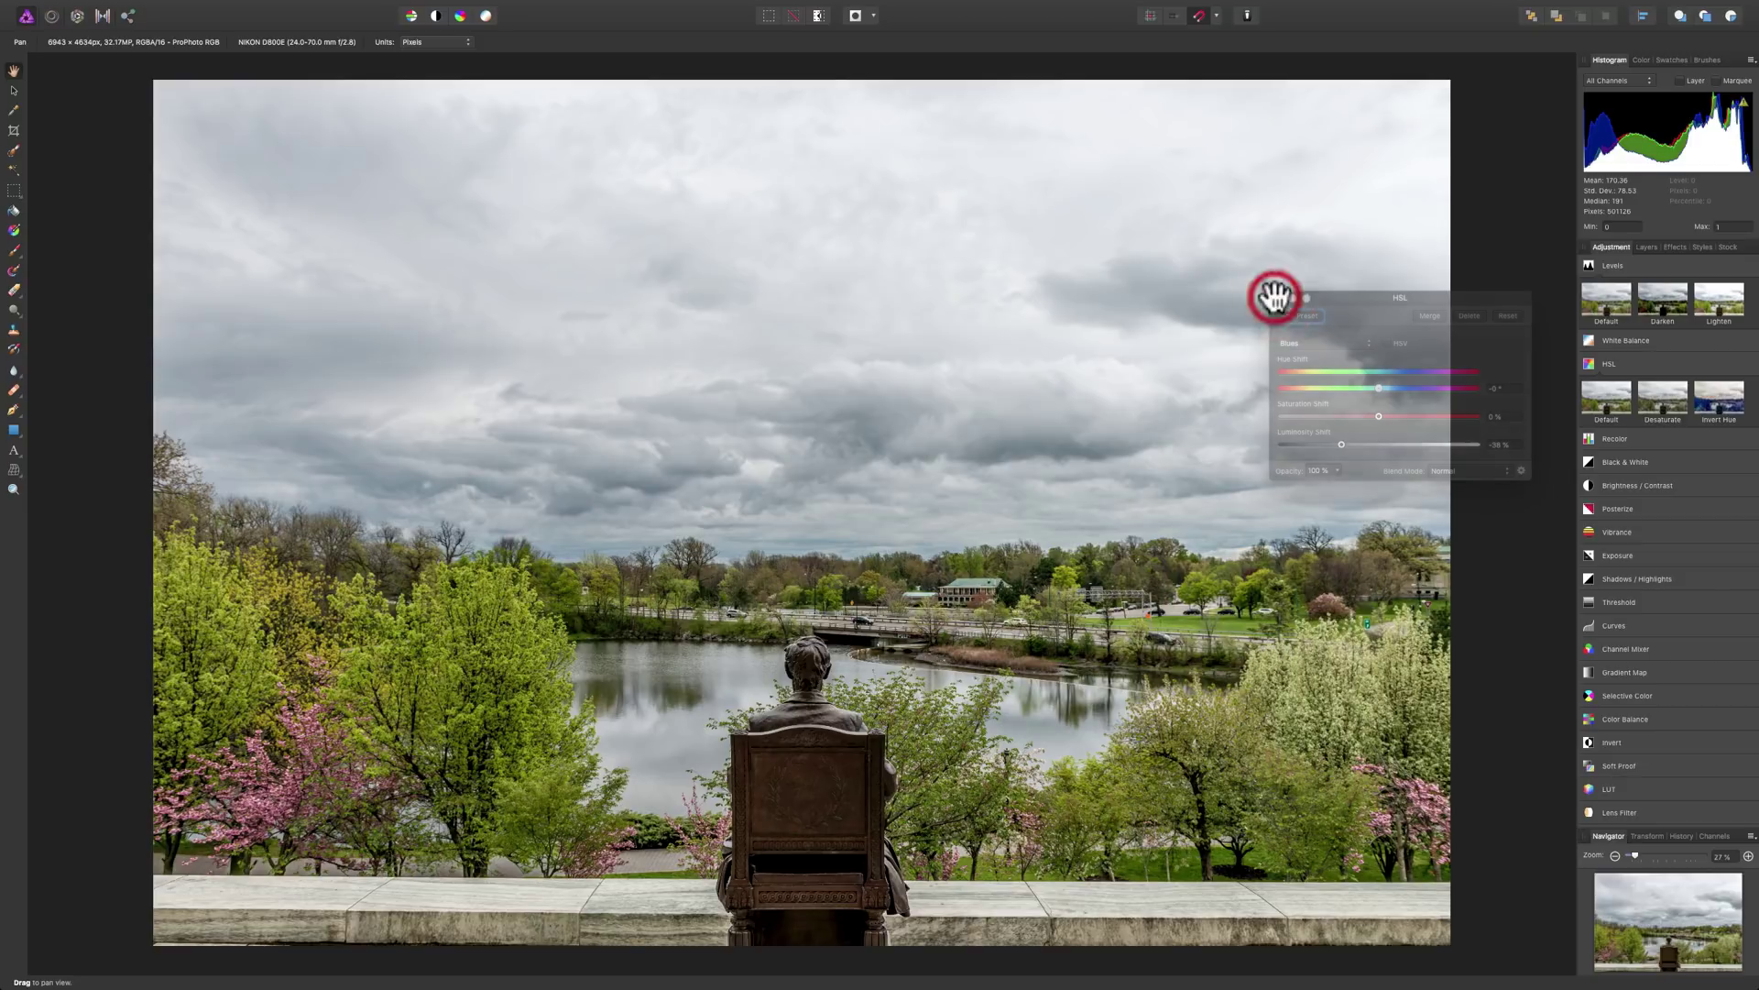
left_click(1647, 248)
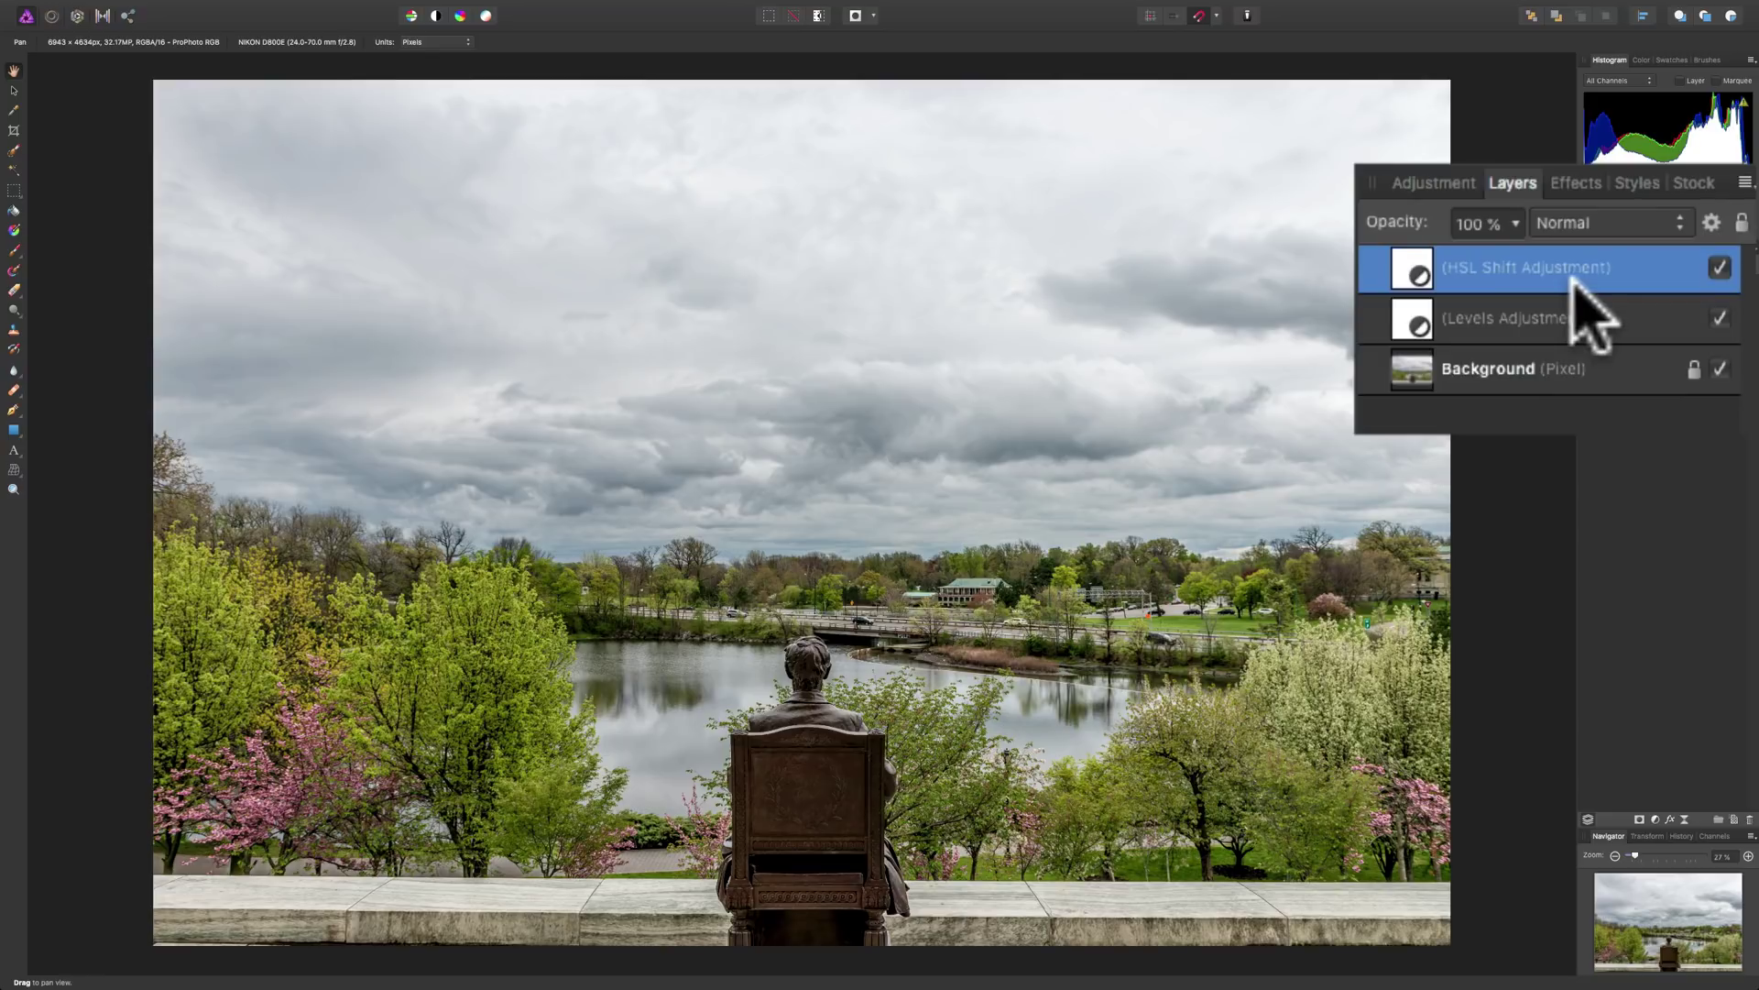
left_click(1719, 267)
left_click(1719, 267)
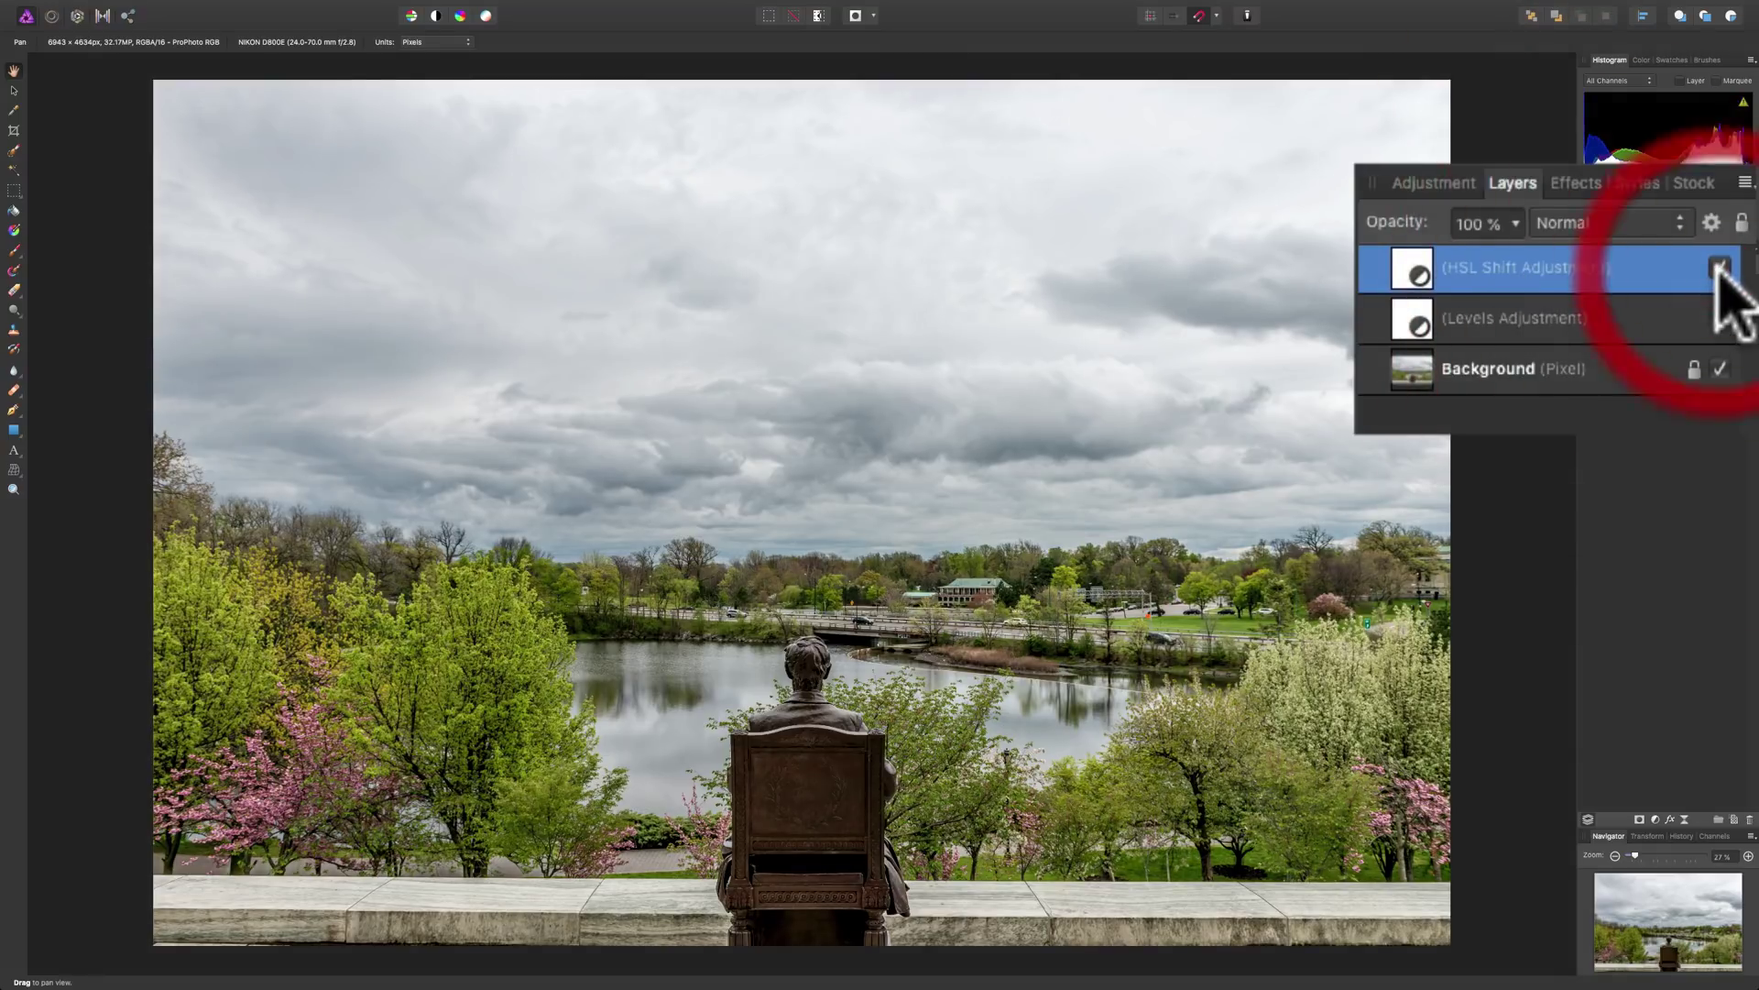
left_click(1719, 268)
left_click(1719, 268)
left_click(1719, 267)
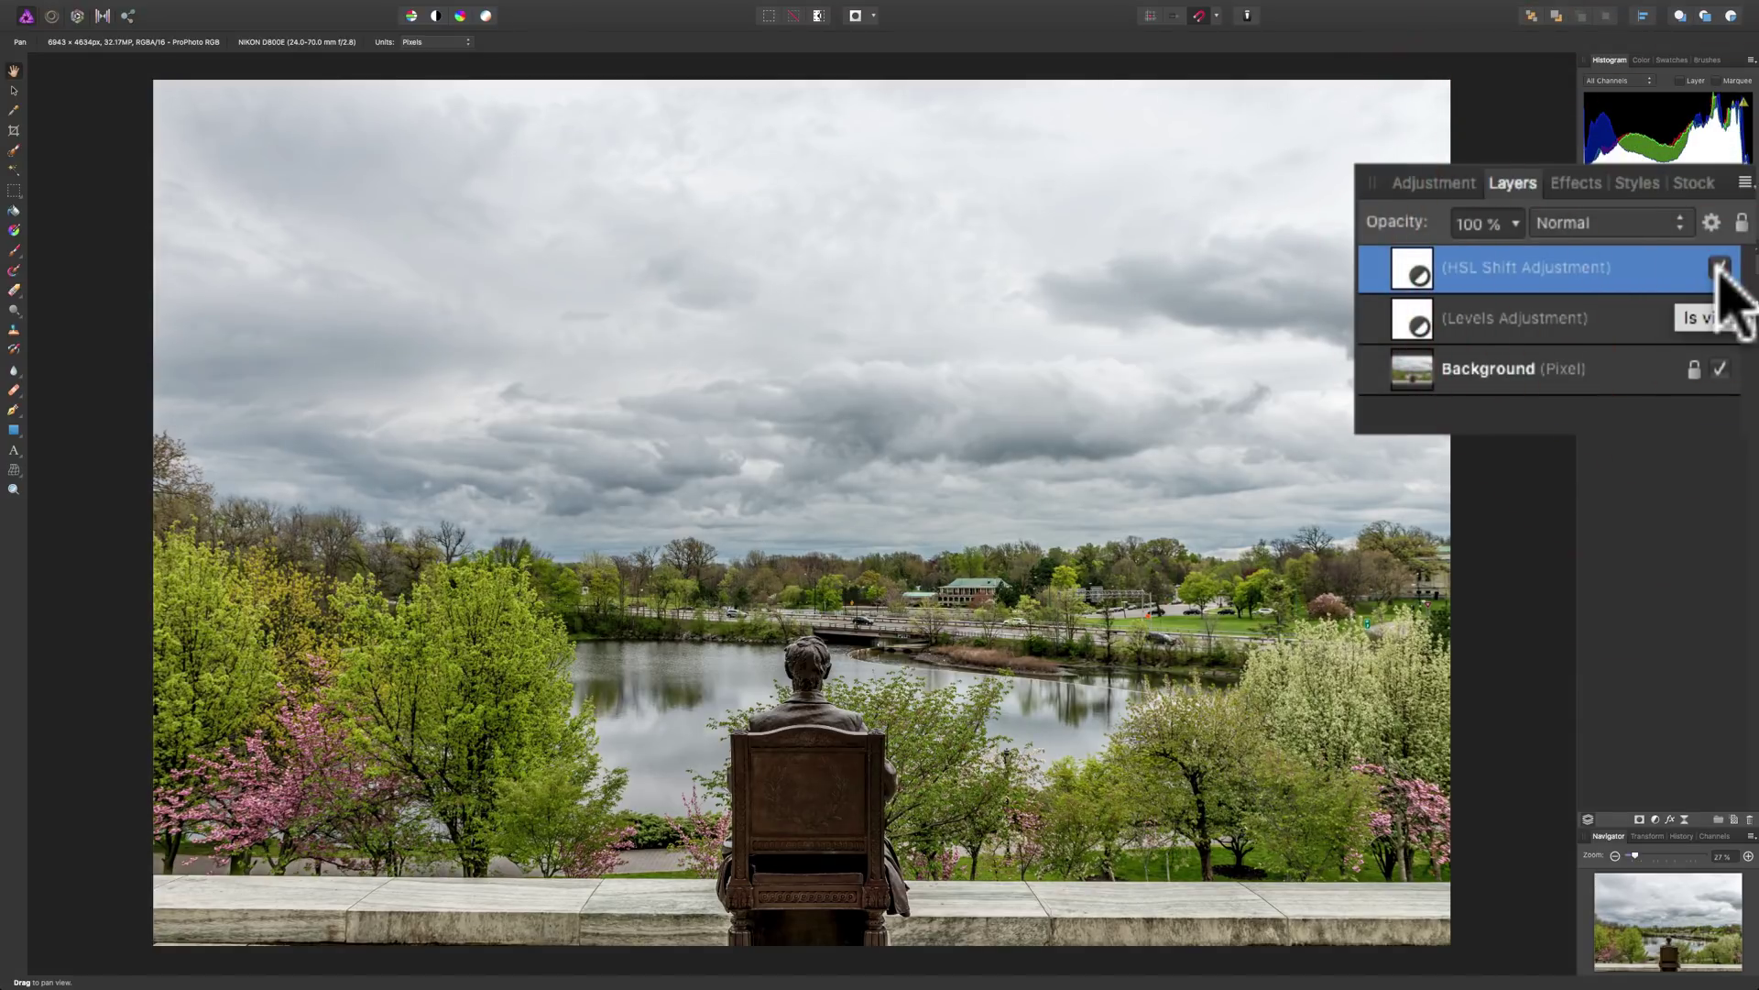
left_click(1719, 267)
left_click(1719, 268)
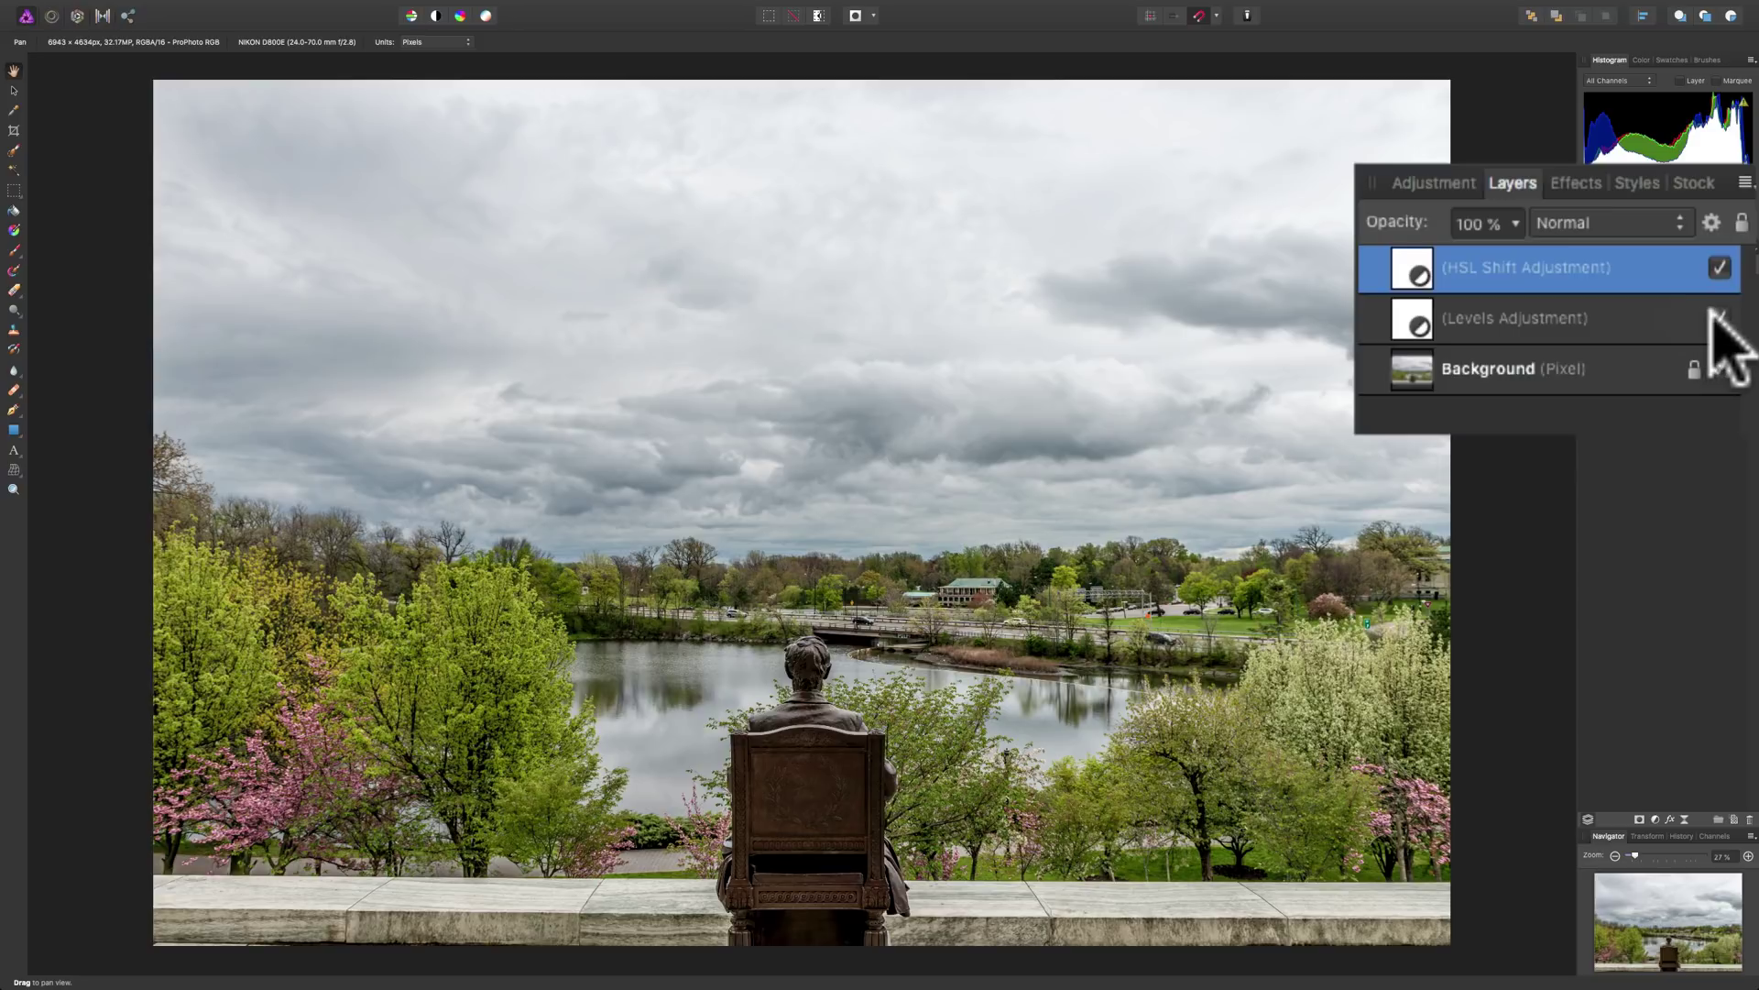
left_click(1719, 318)
left_click(1719, 318)
left_click(1719, 318)
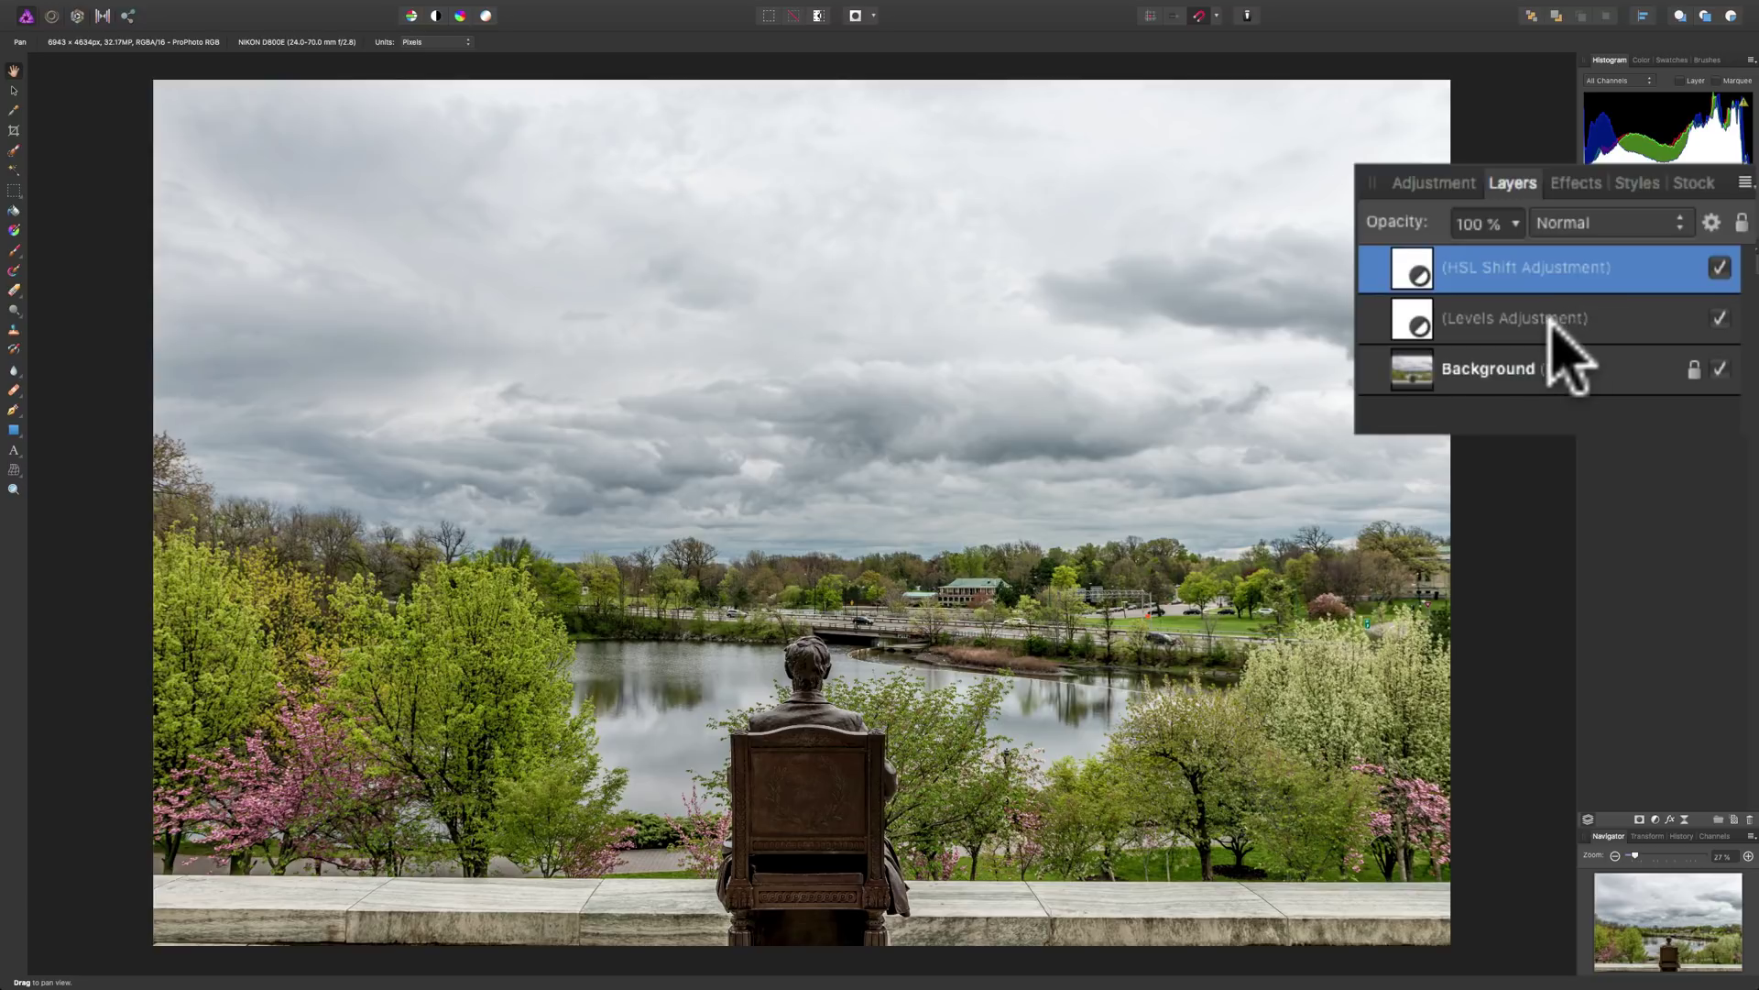
left_click(1457, 323)
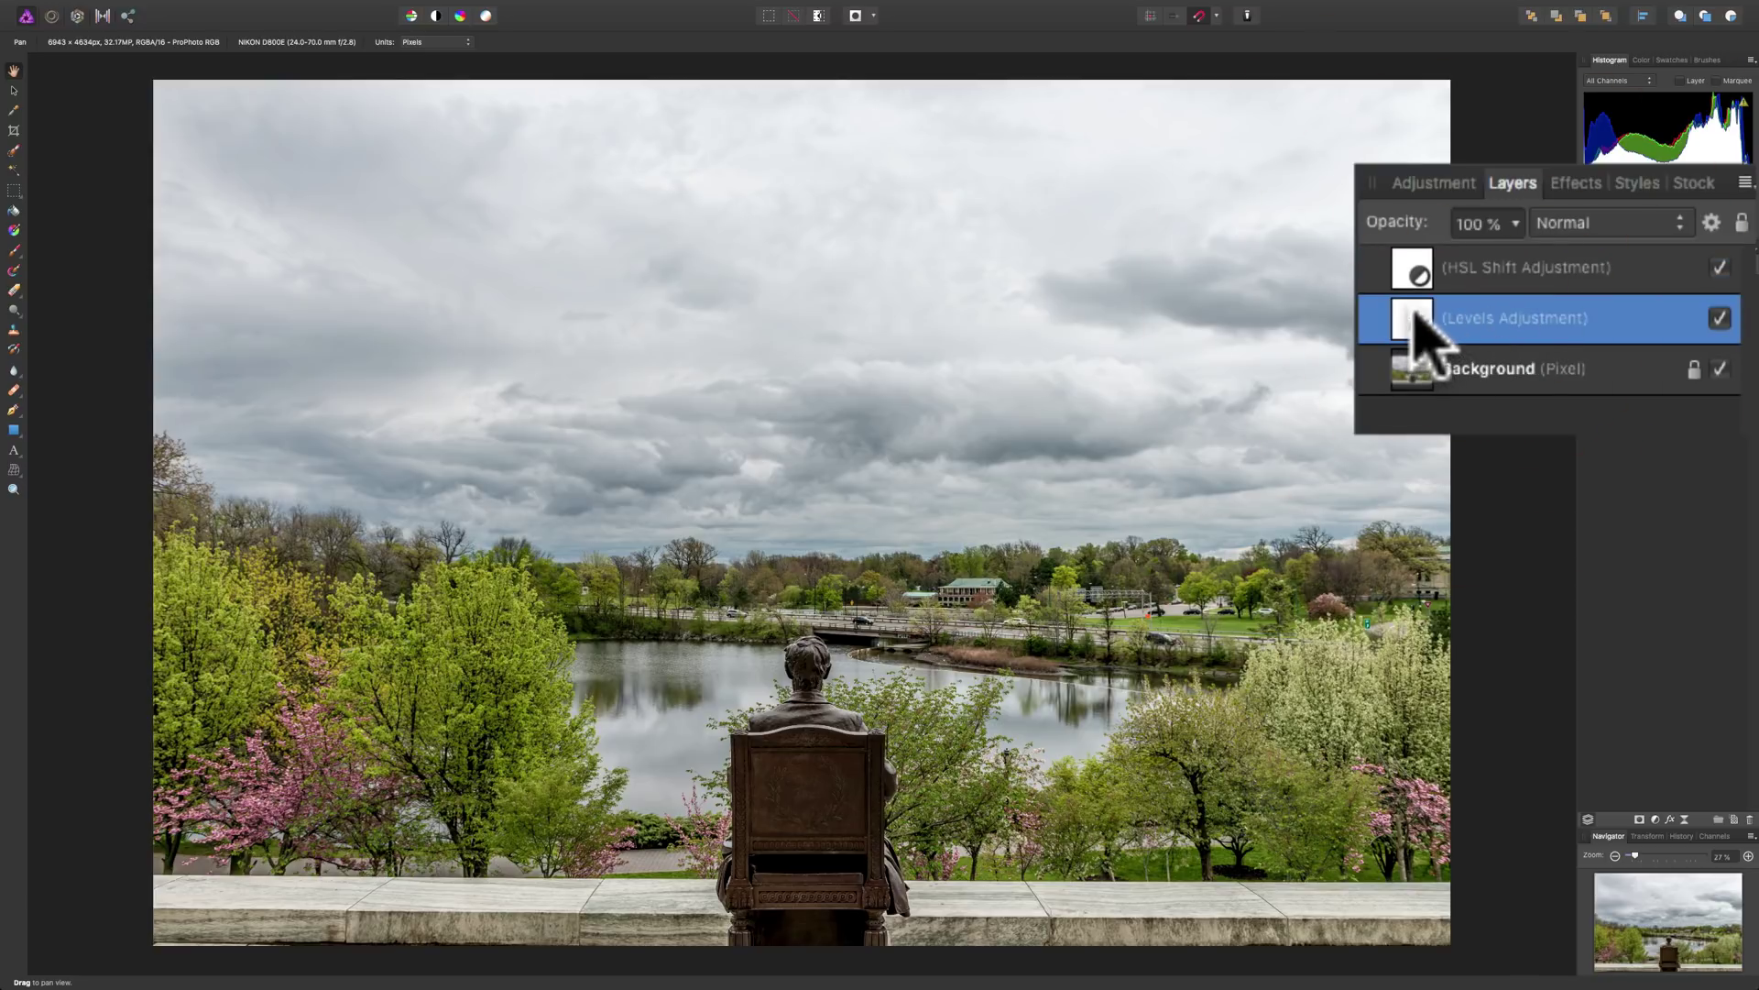
double_click(1415, 312)
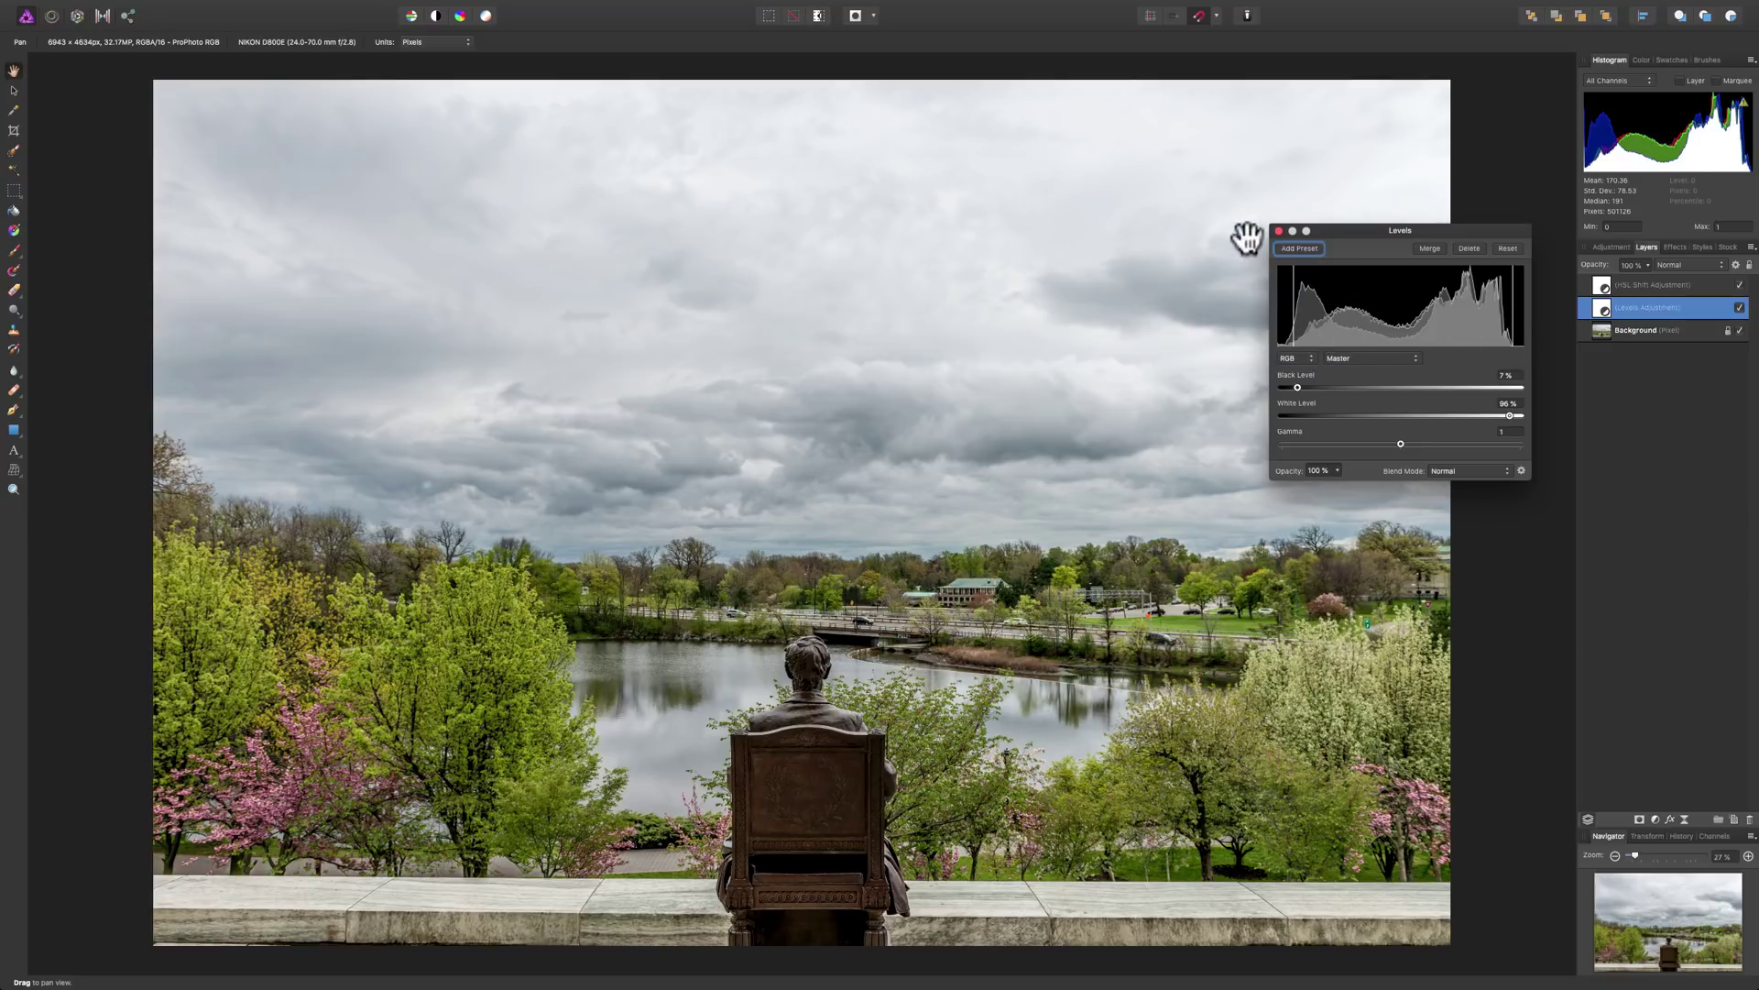
left_click(1279, 231)
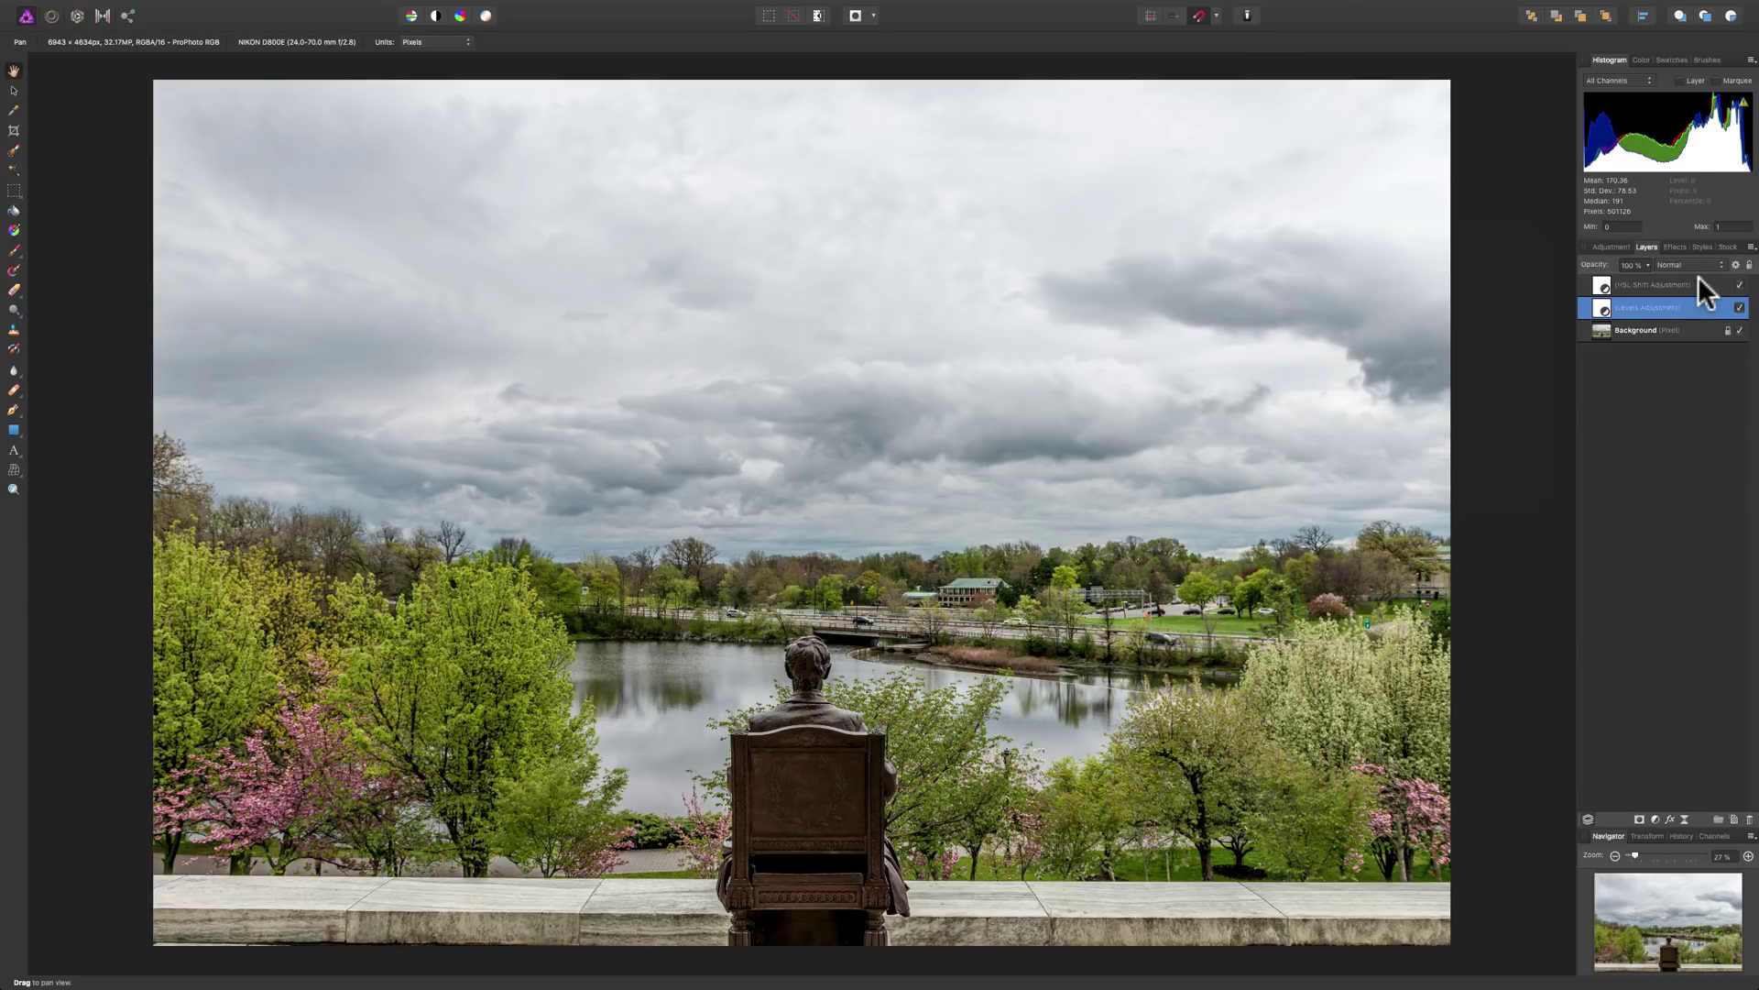
left_click(1677, 285)
Add a Vibrance adjustment, try its Default, Simplify and Complicate presets, then reset to 0%.
left_click(1612, 247)
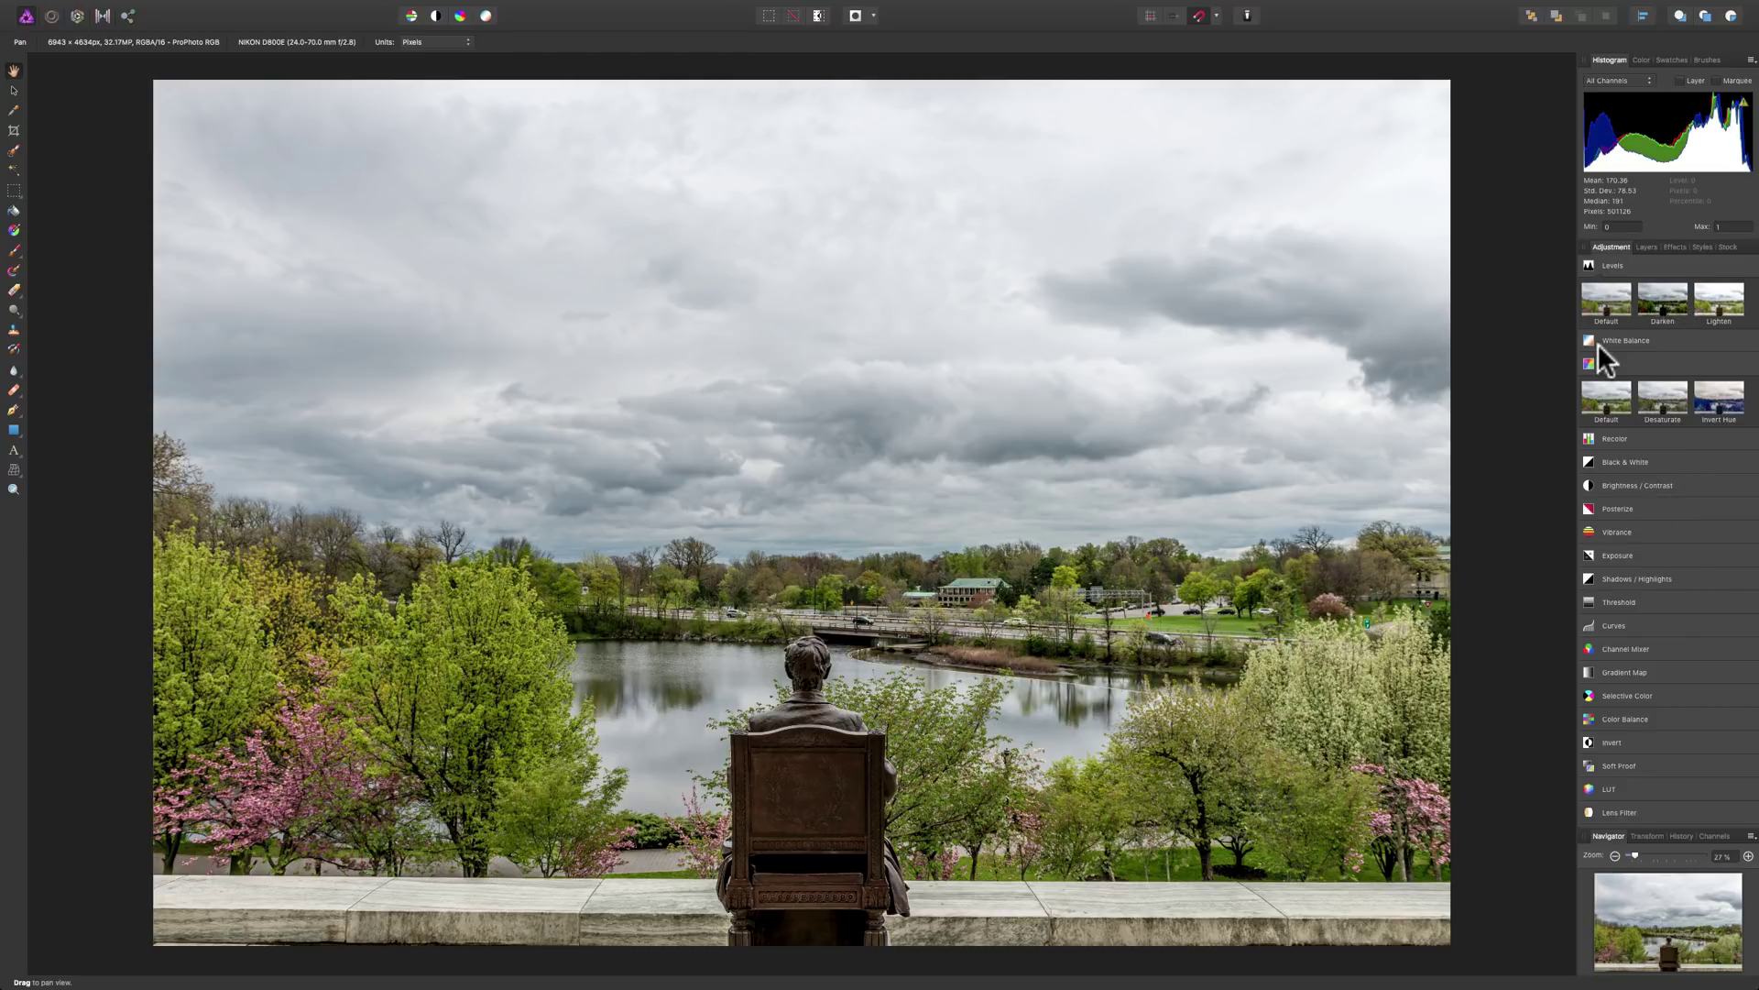
left_click(1614, 533)
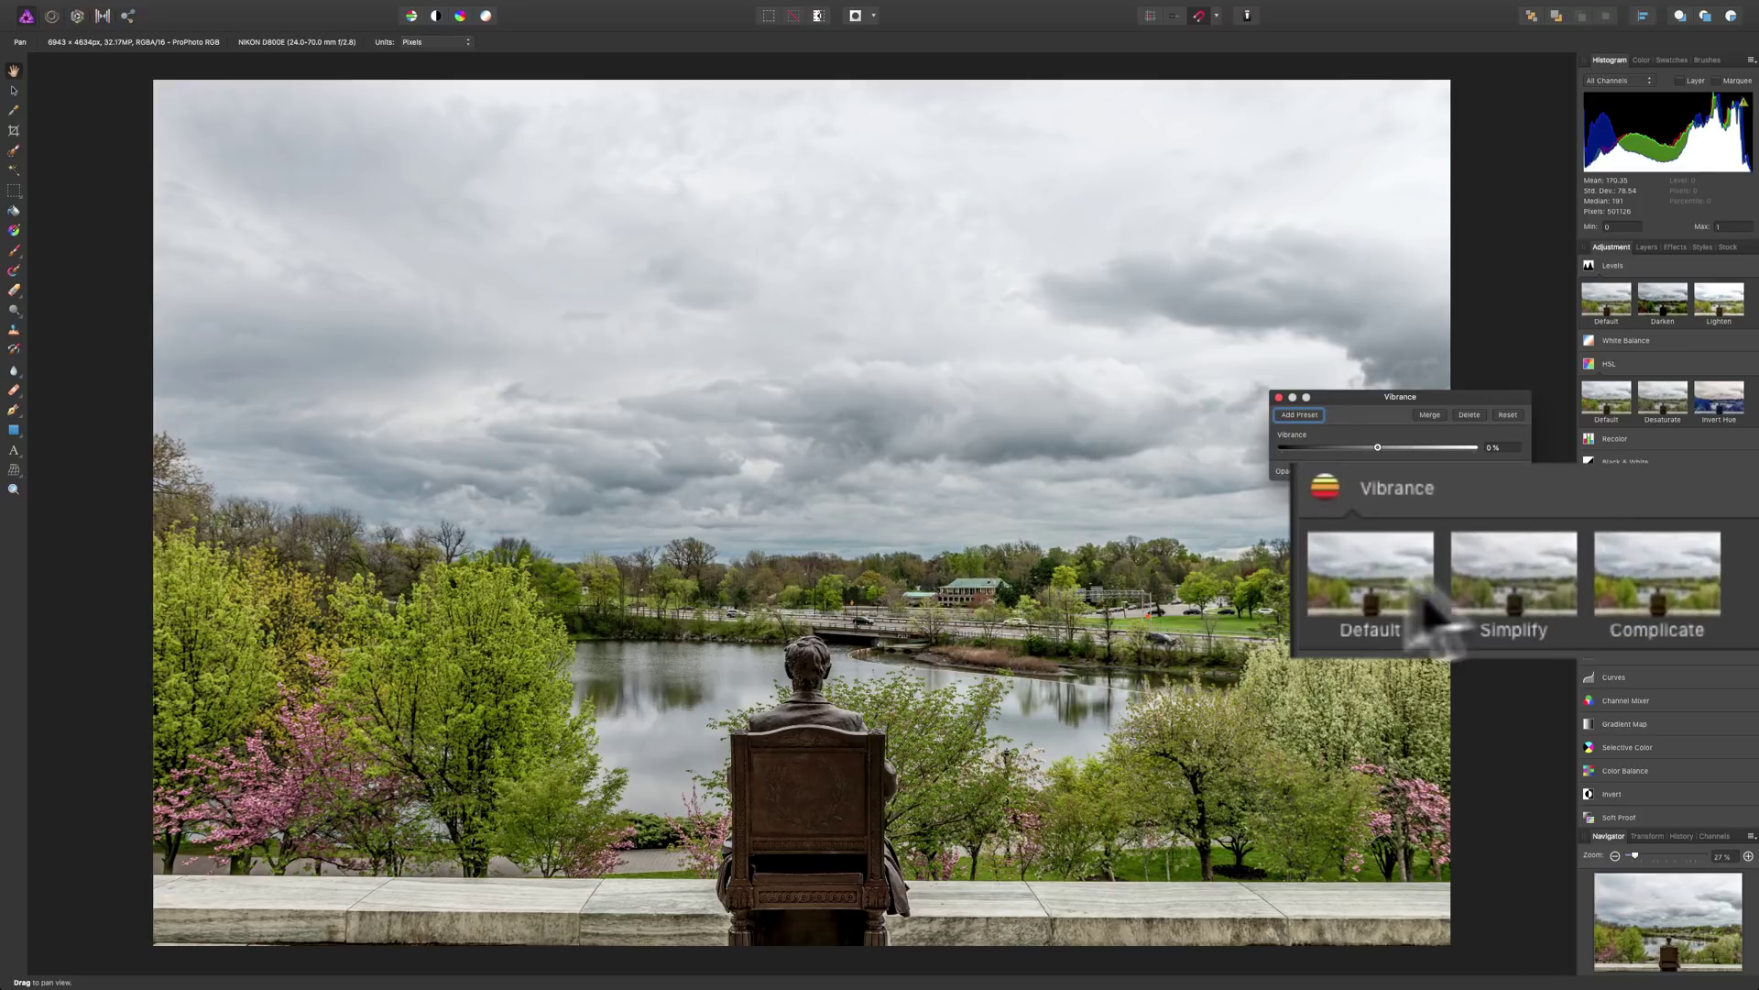
left_click(1379, 609)
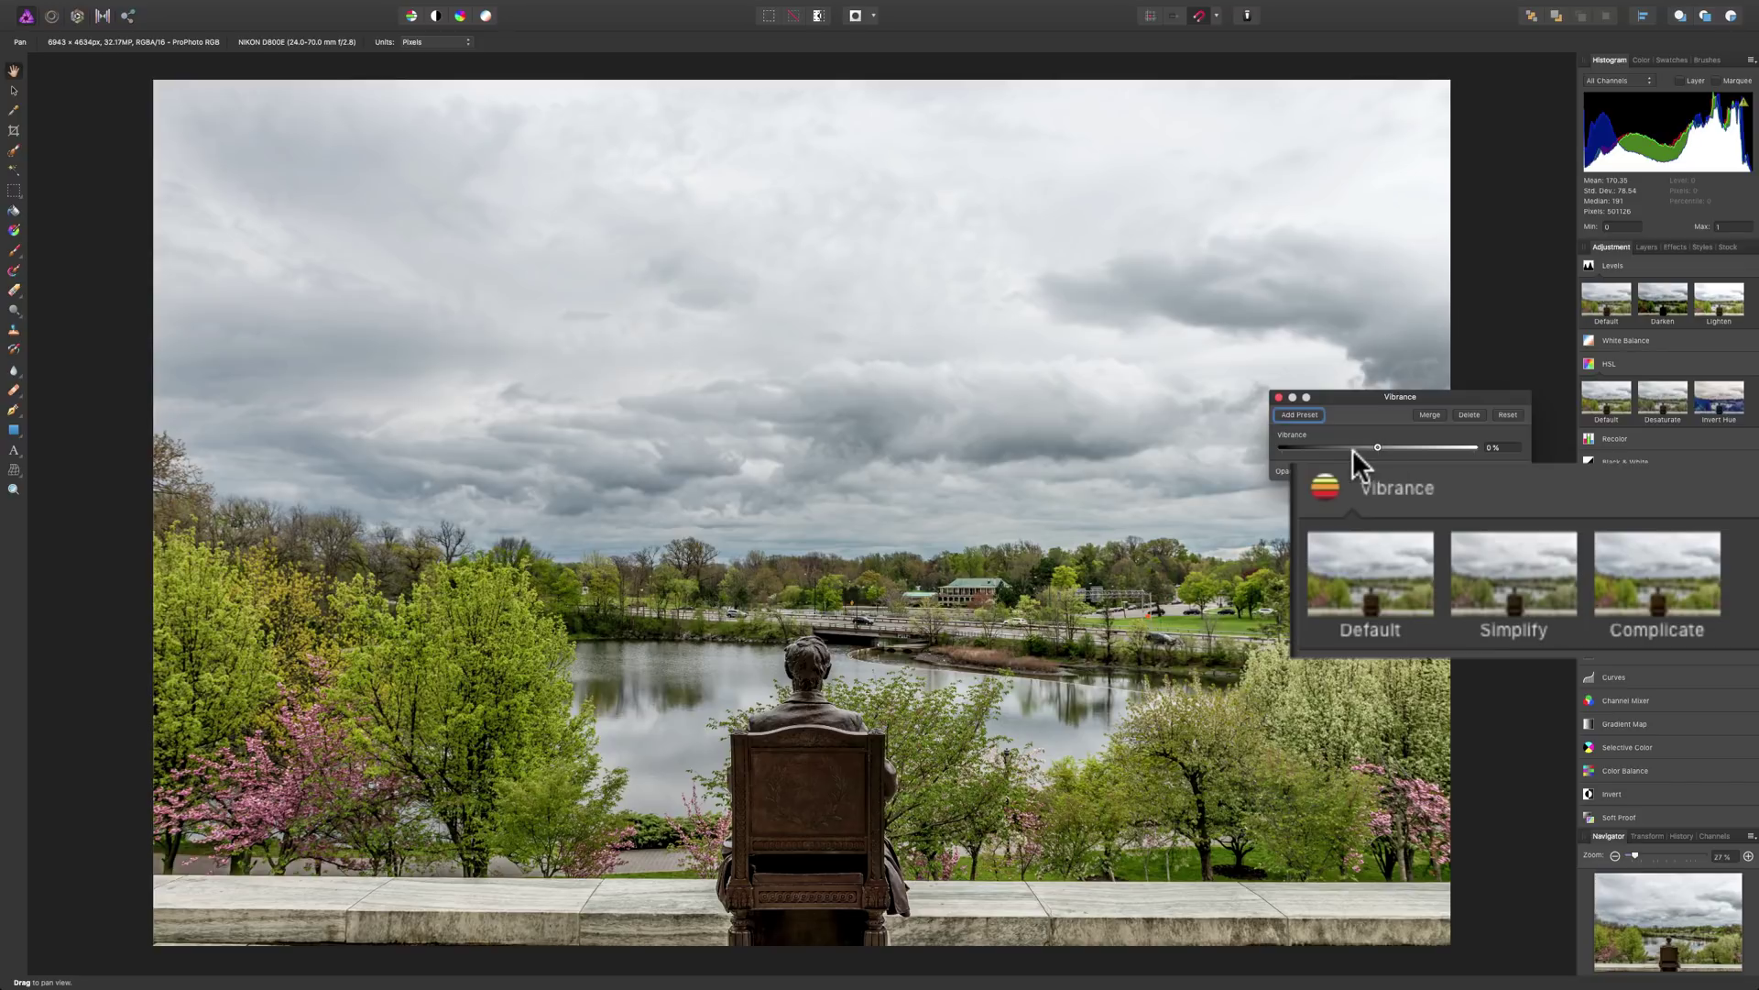
left_click(1509, 587)
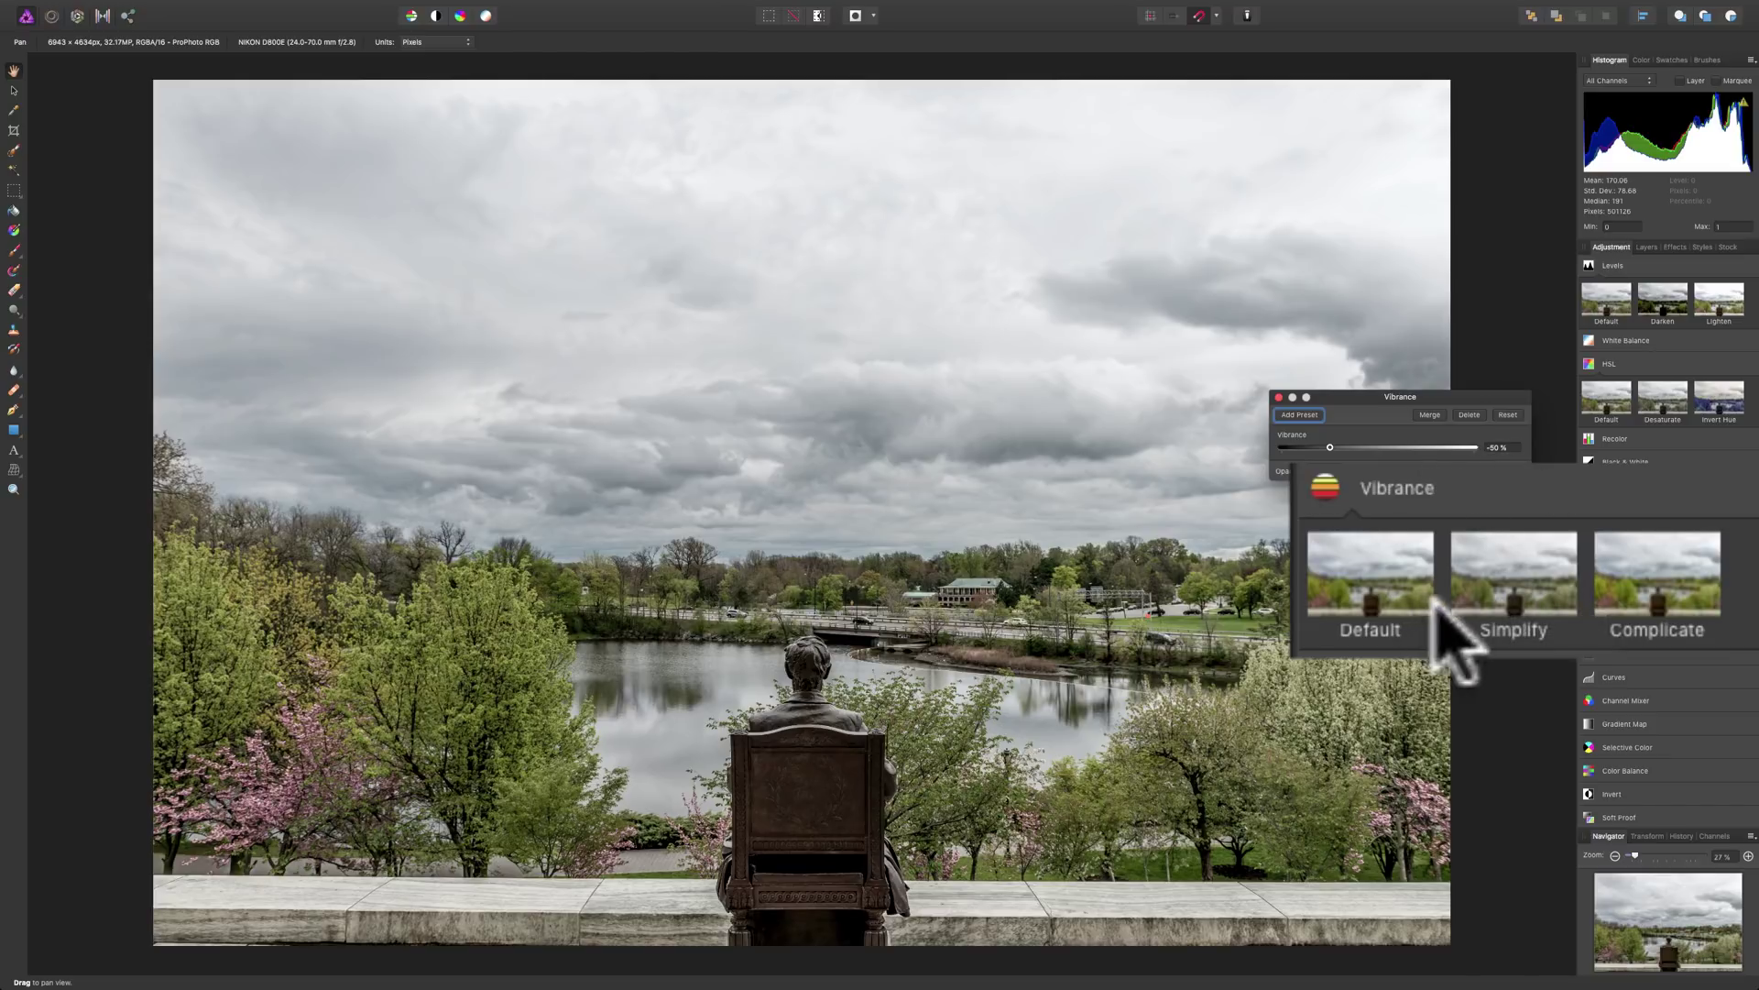
left_click(1635, 586)
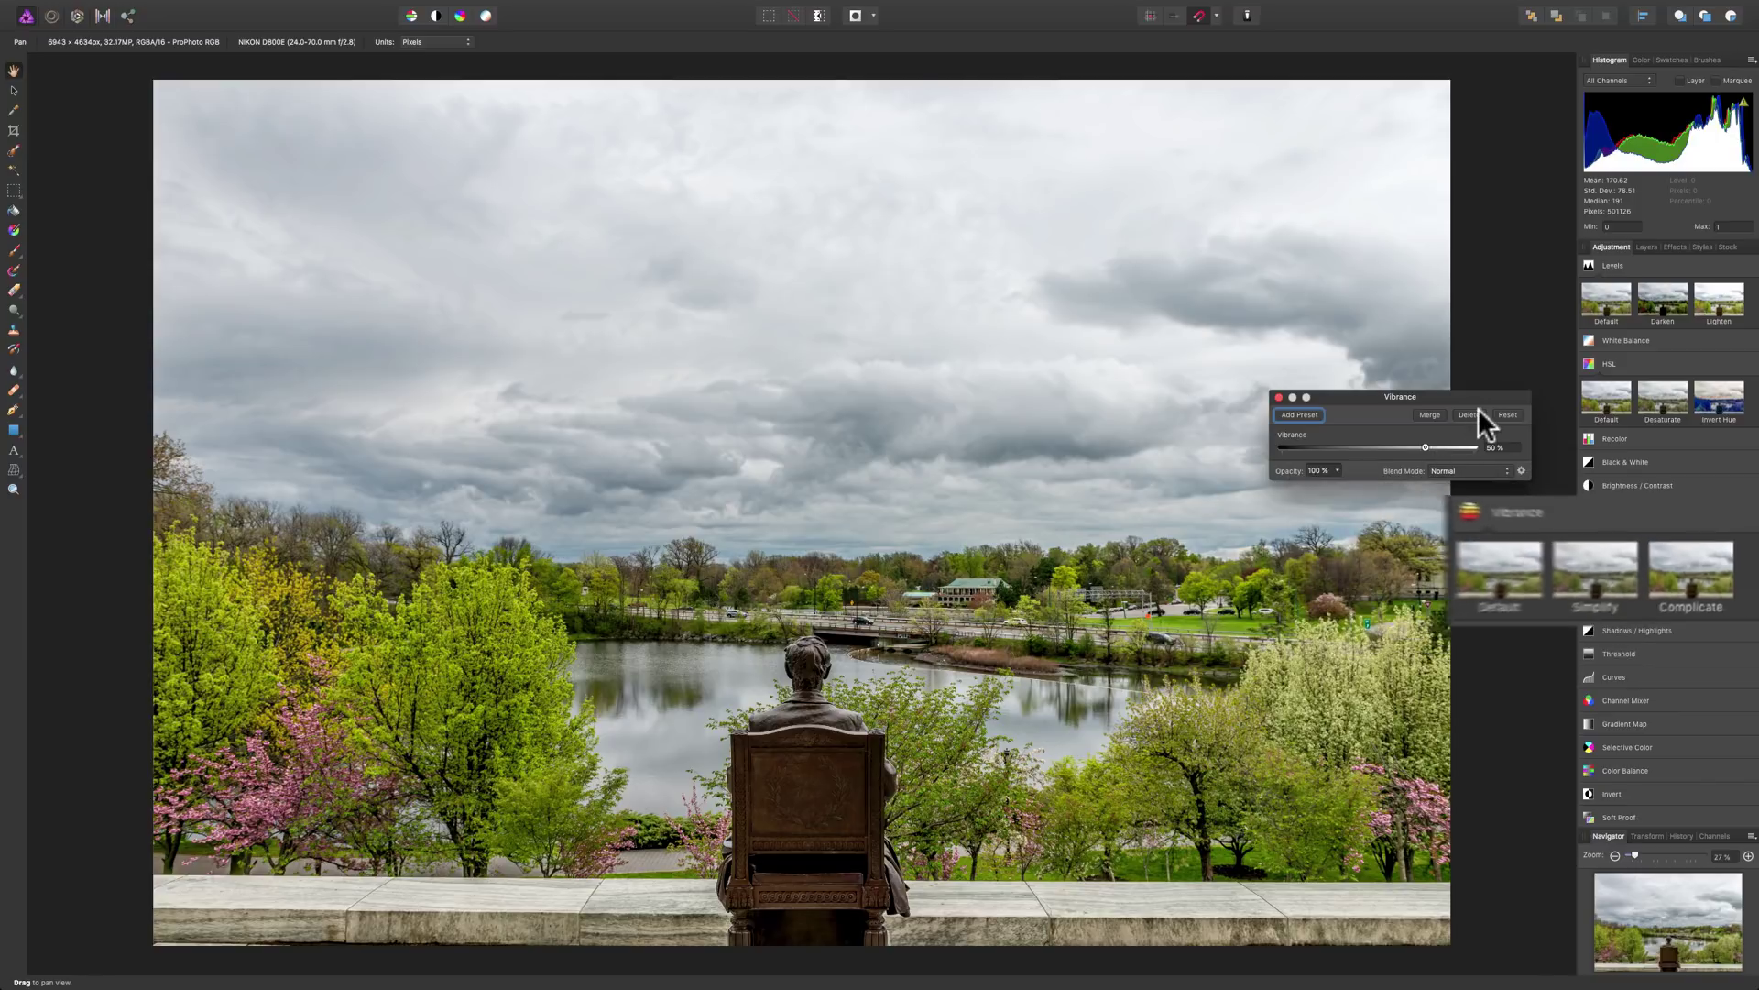
left_click(1506, 415)
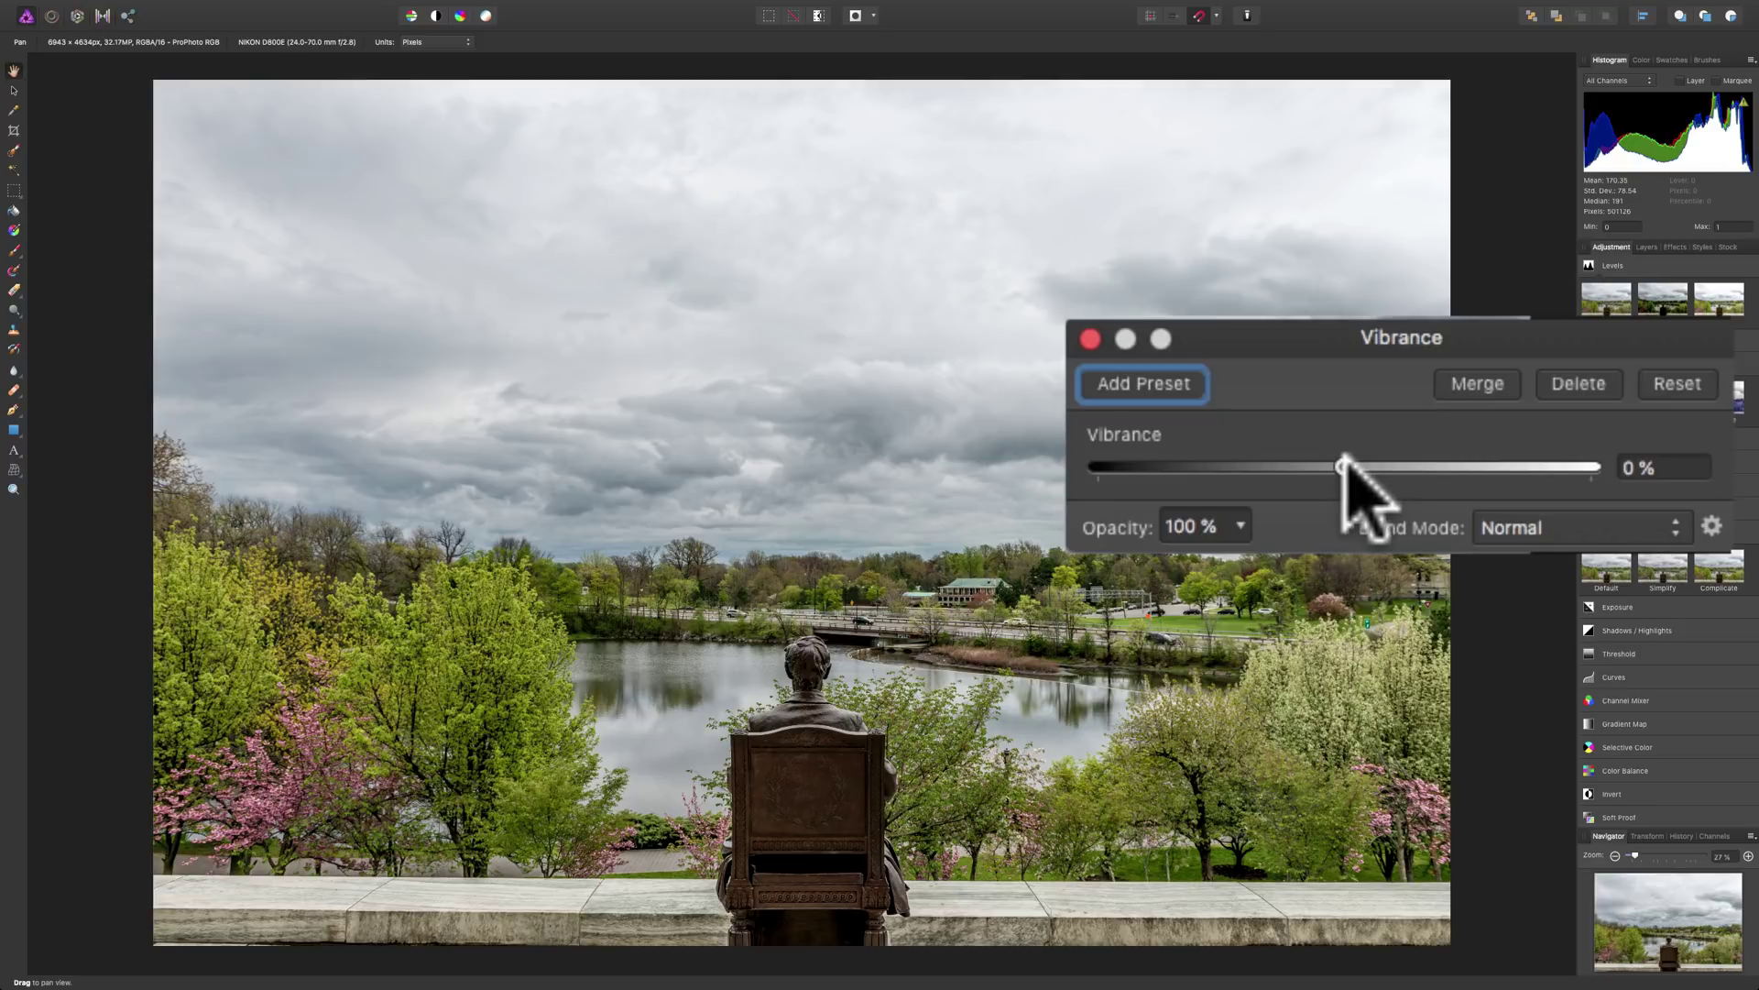
Set Vibrance to 9% after previewing -100%, close its settings and show the Layers panel.
left_click_drag(1345, 465, 1096, 467)
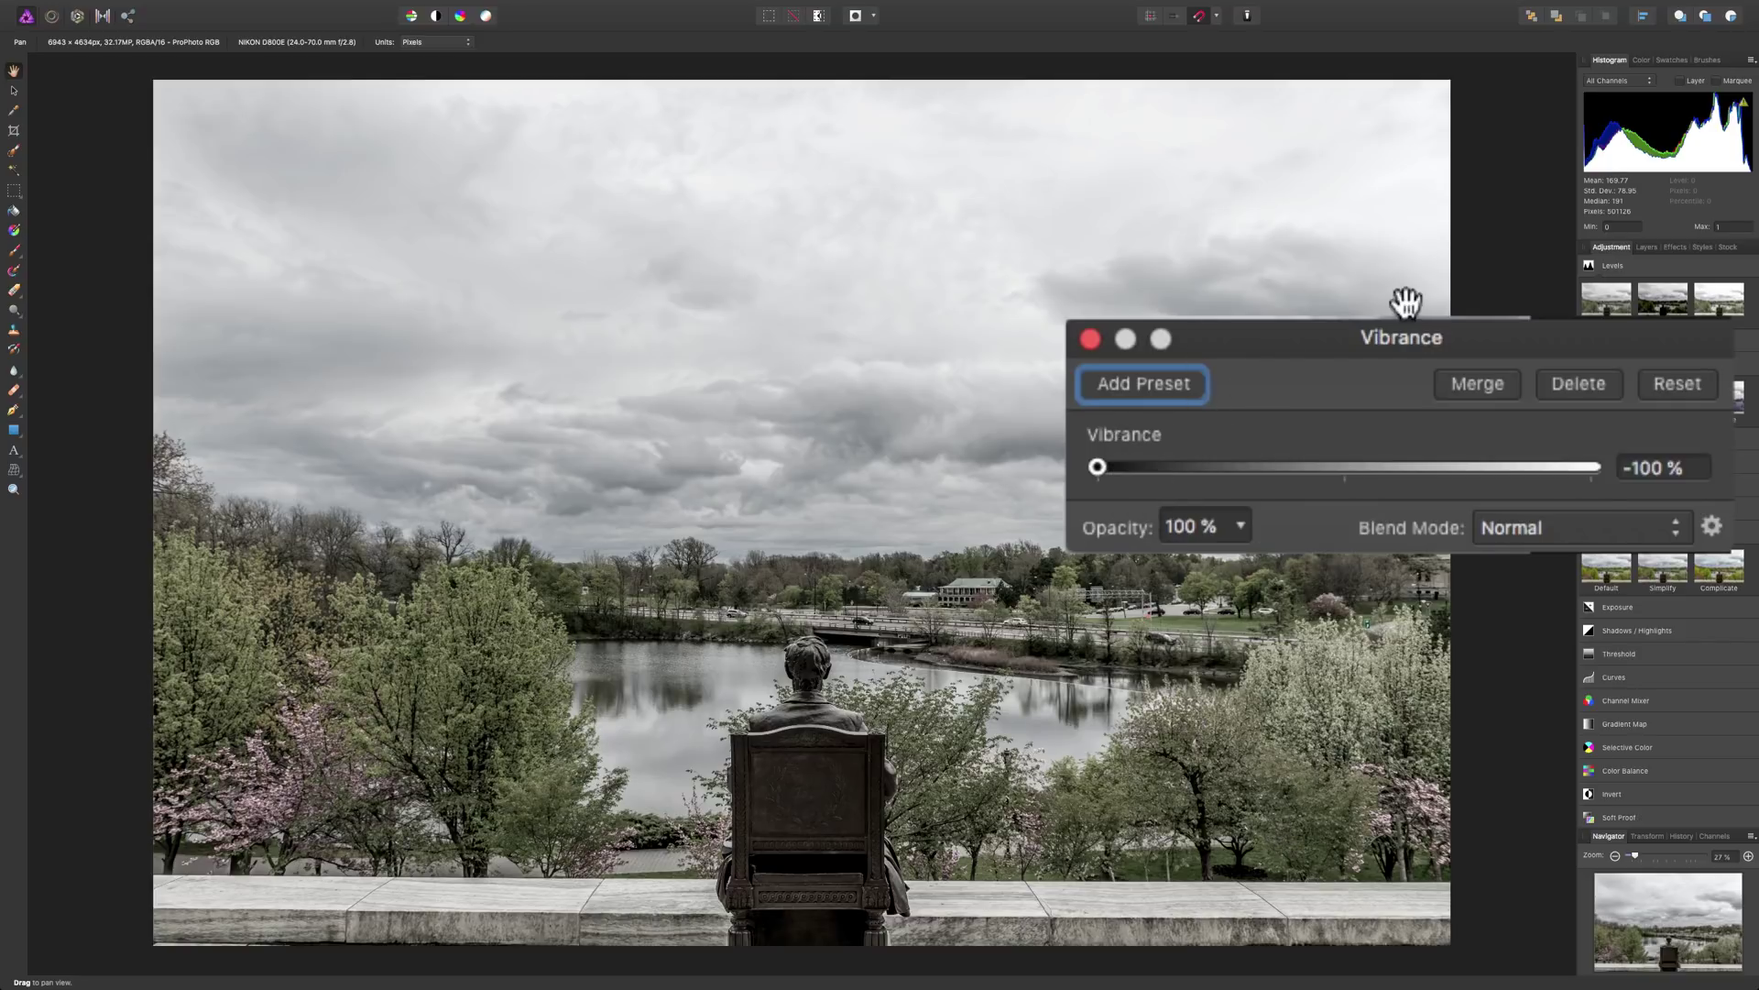
left_click_drag(1100, 468, 1369, 464)
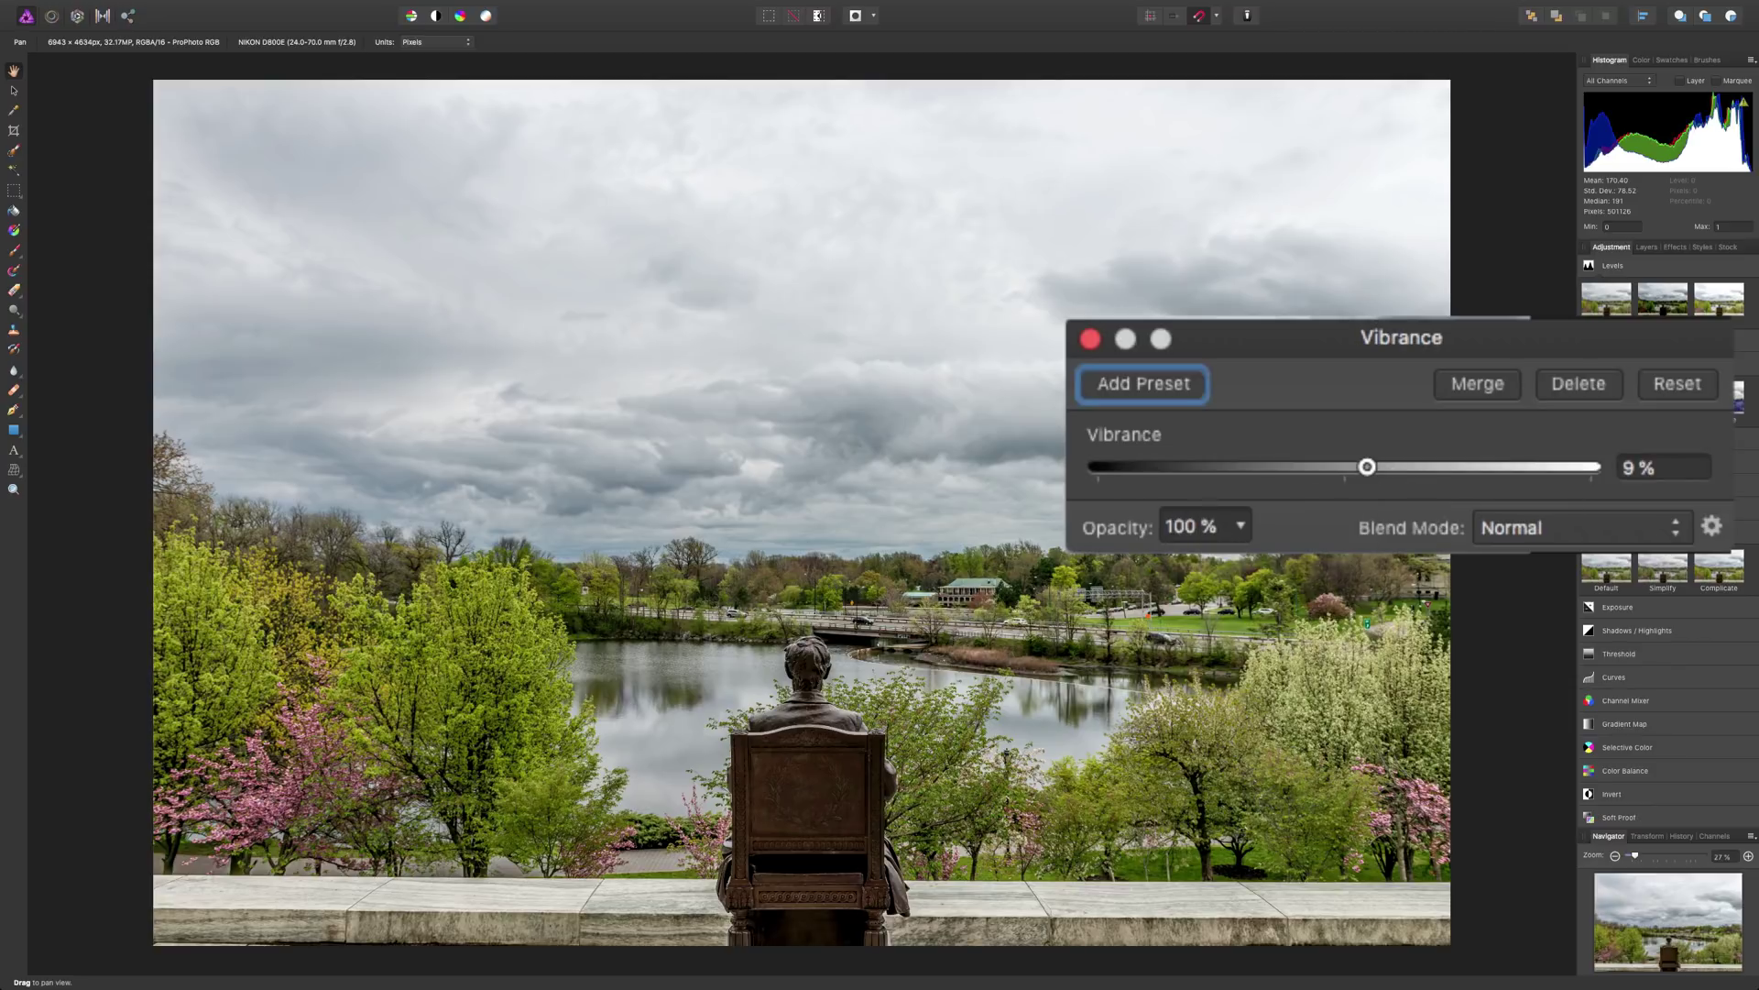
left_click(1091, 339)
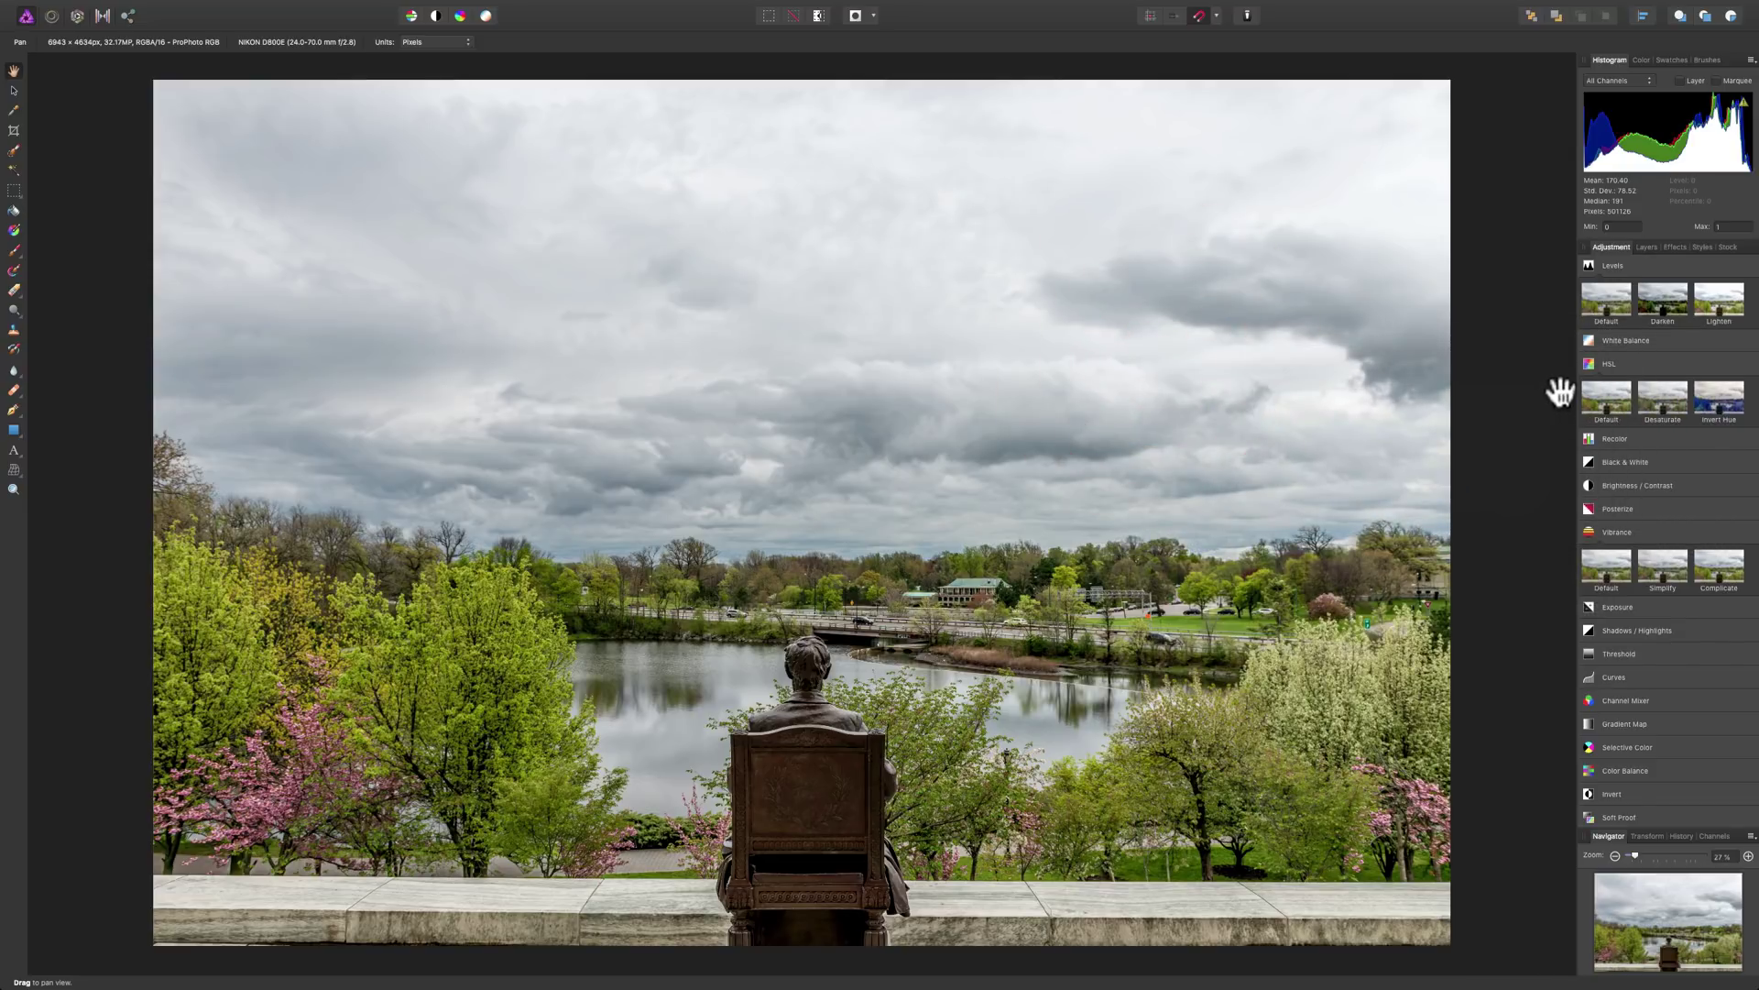
left_click(1646, 246)
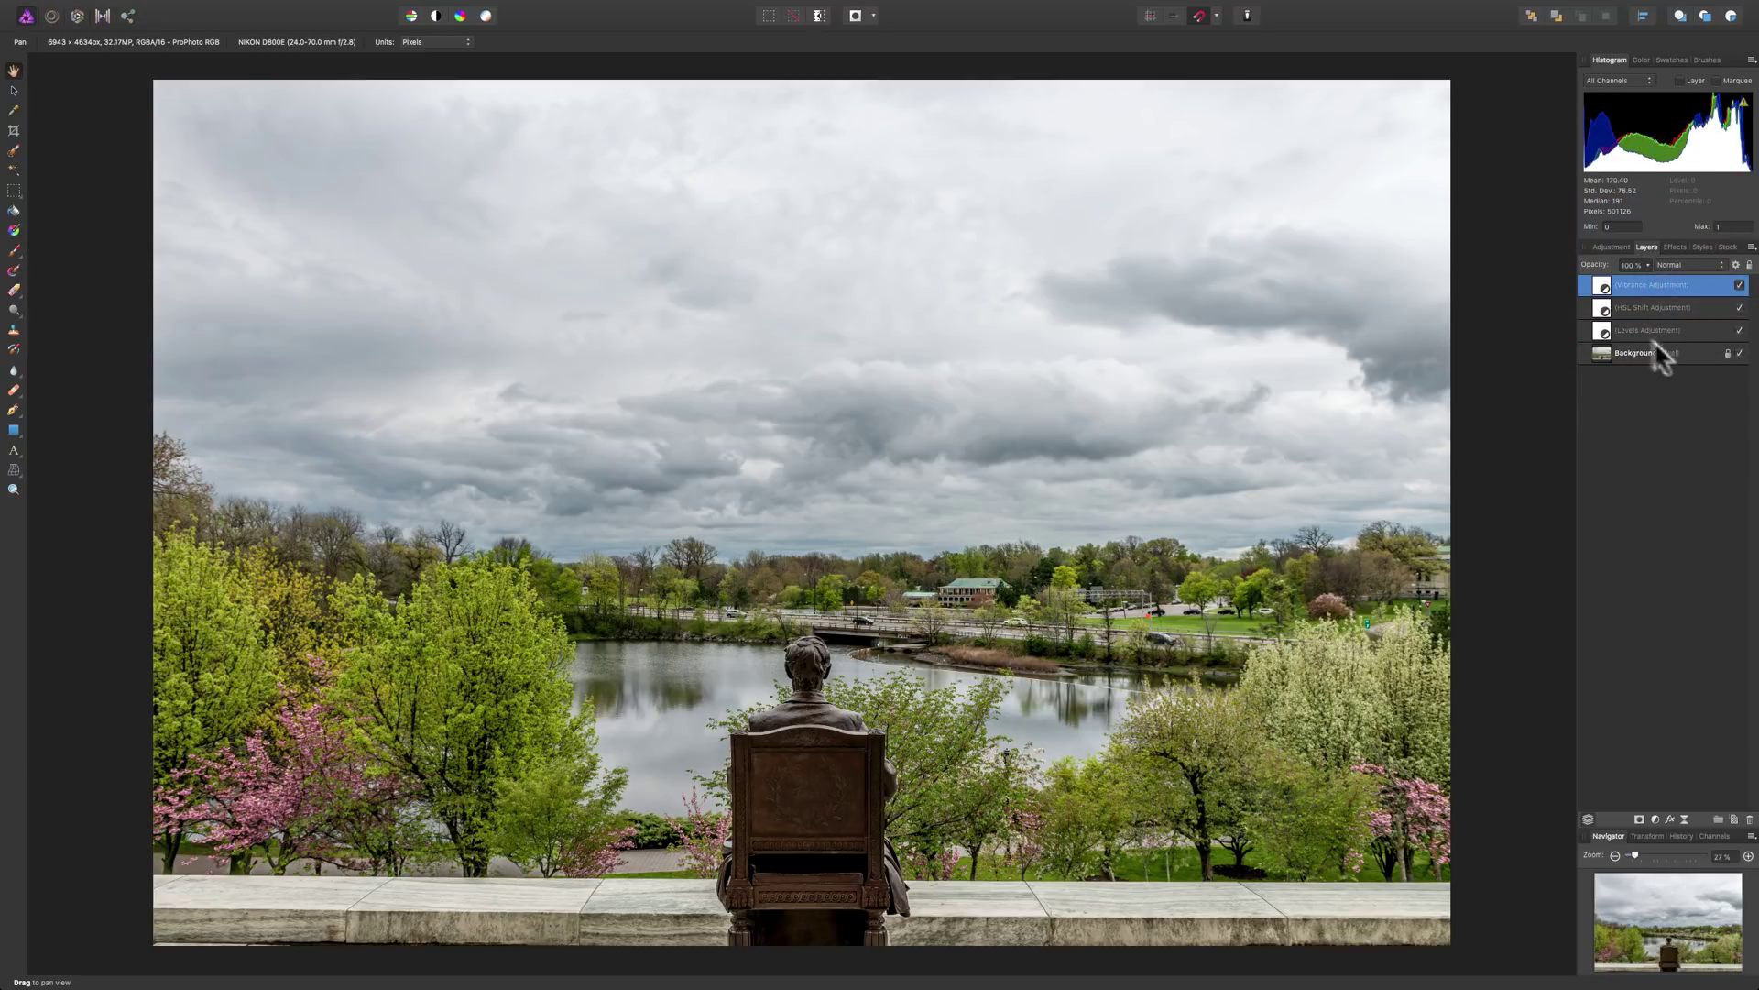
Reopen the HSL Shift layer settings and test Master Saturation, returning it to 0%.
double_click(1596, 299)
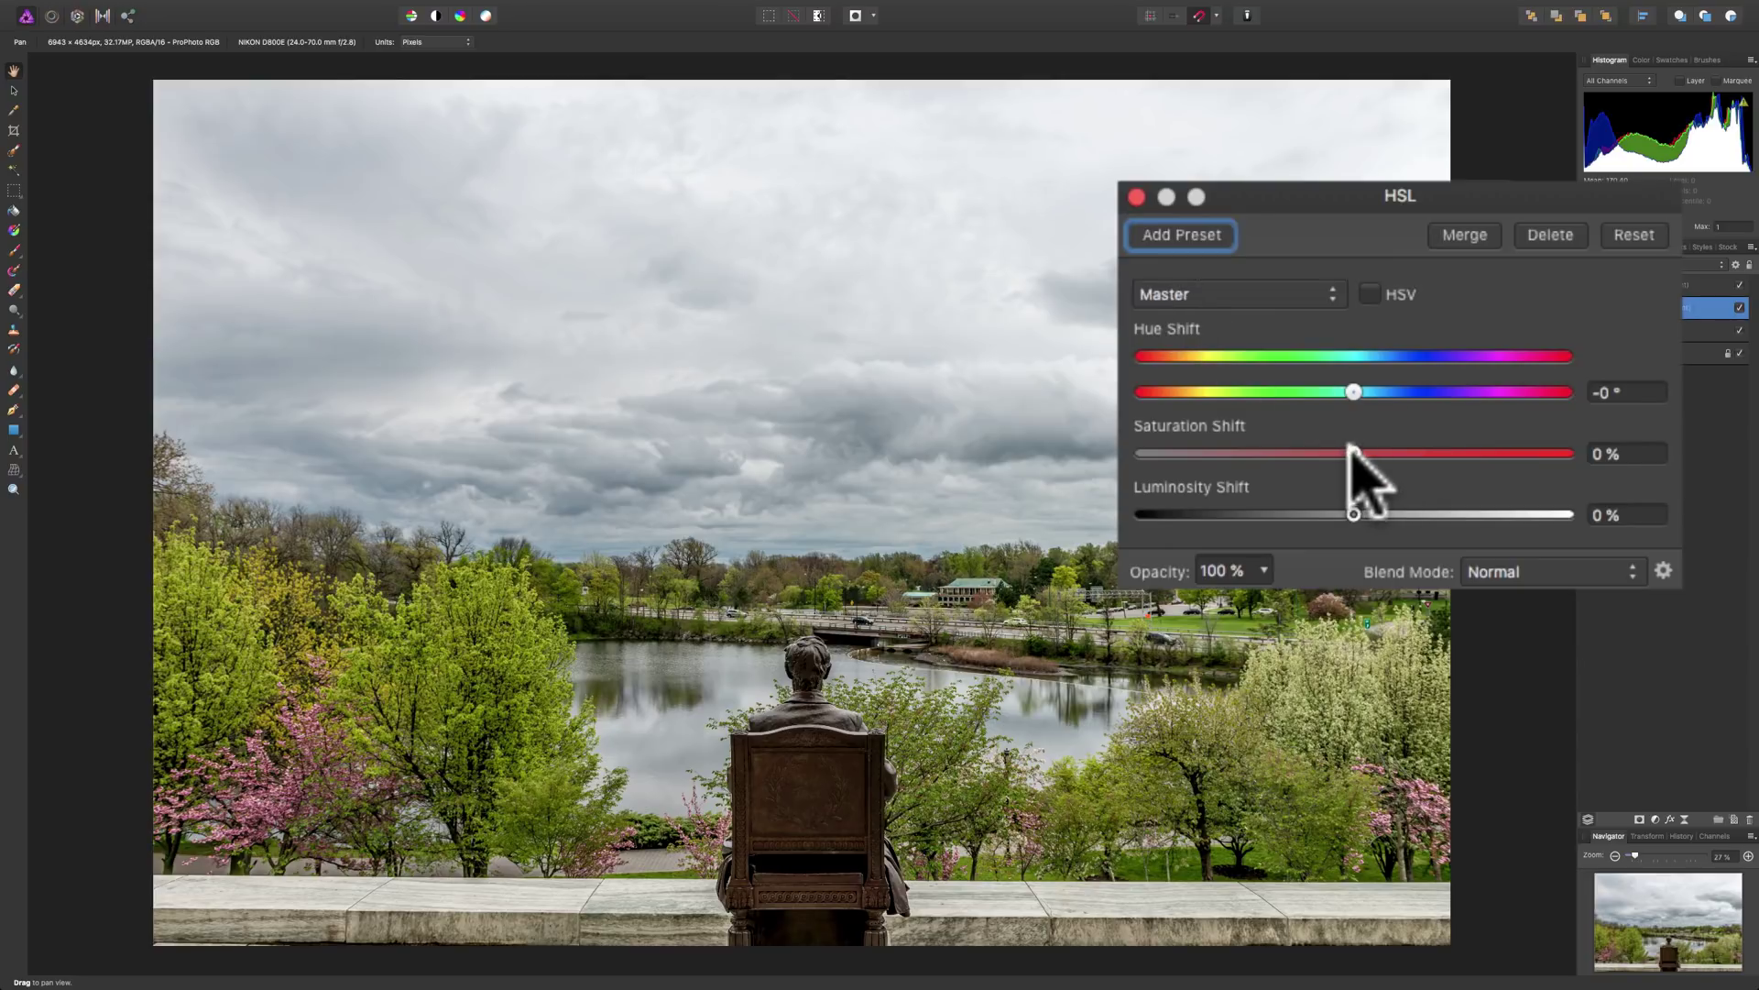
left_click_drag(1353, 453, 1113, 454)
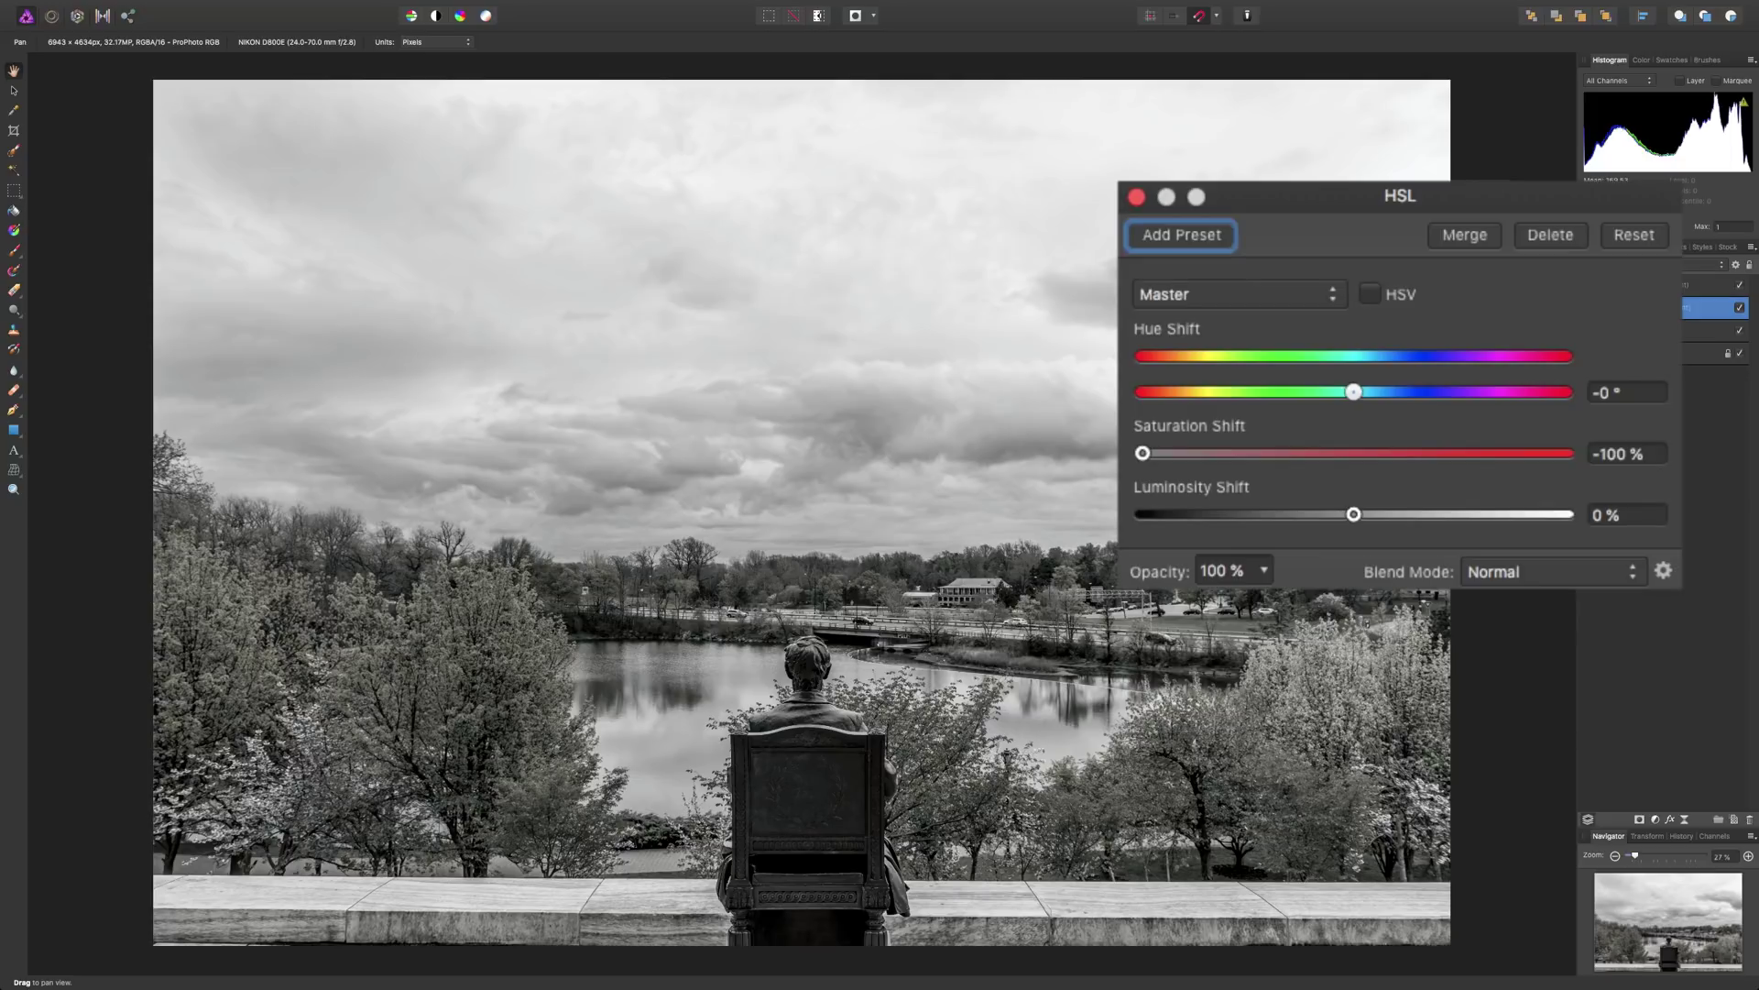
left_click(1142, 454)
left_click_drag(1142, 453, 1363, 459)
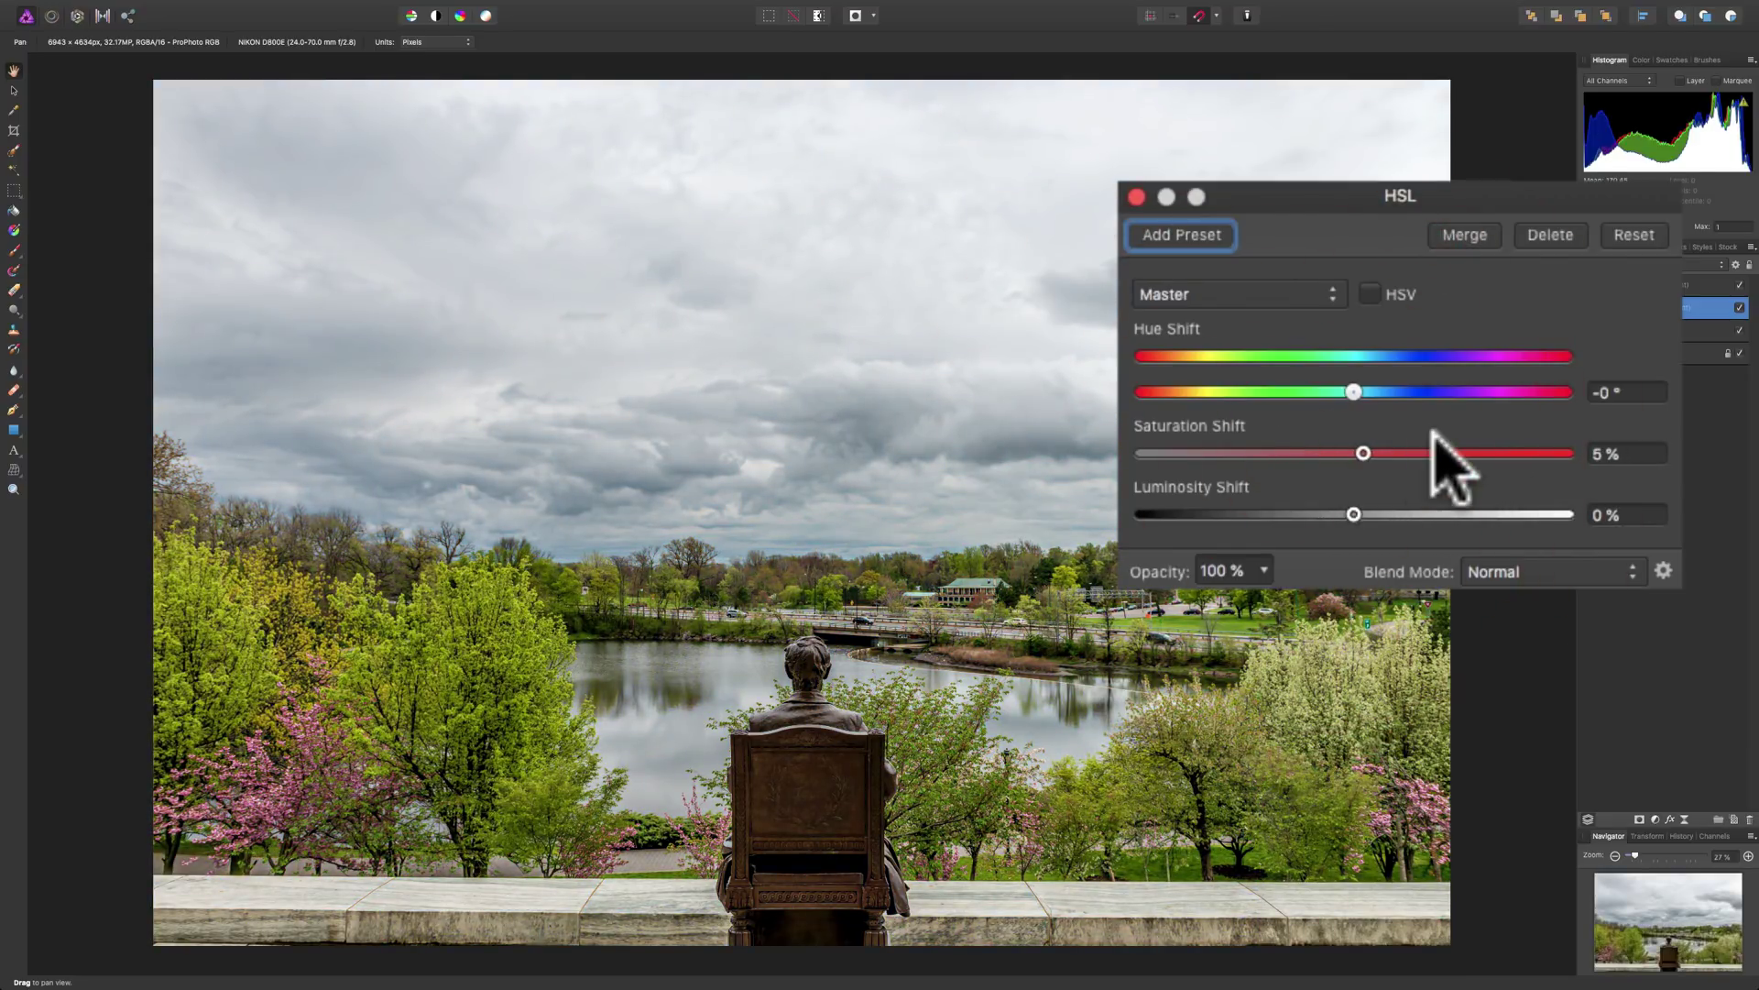
left_click_drag(1362, 458, 1354, 458)
left_click_drag(1251, 197, 1274, 231)
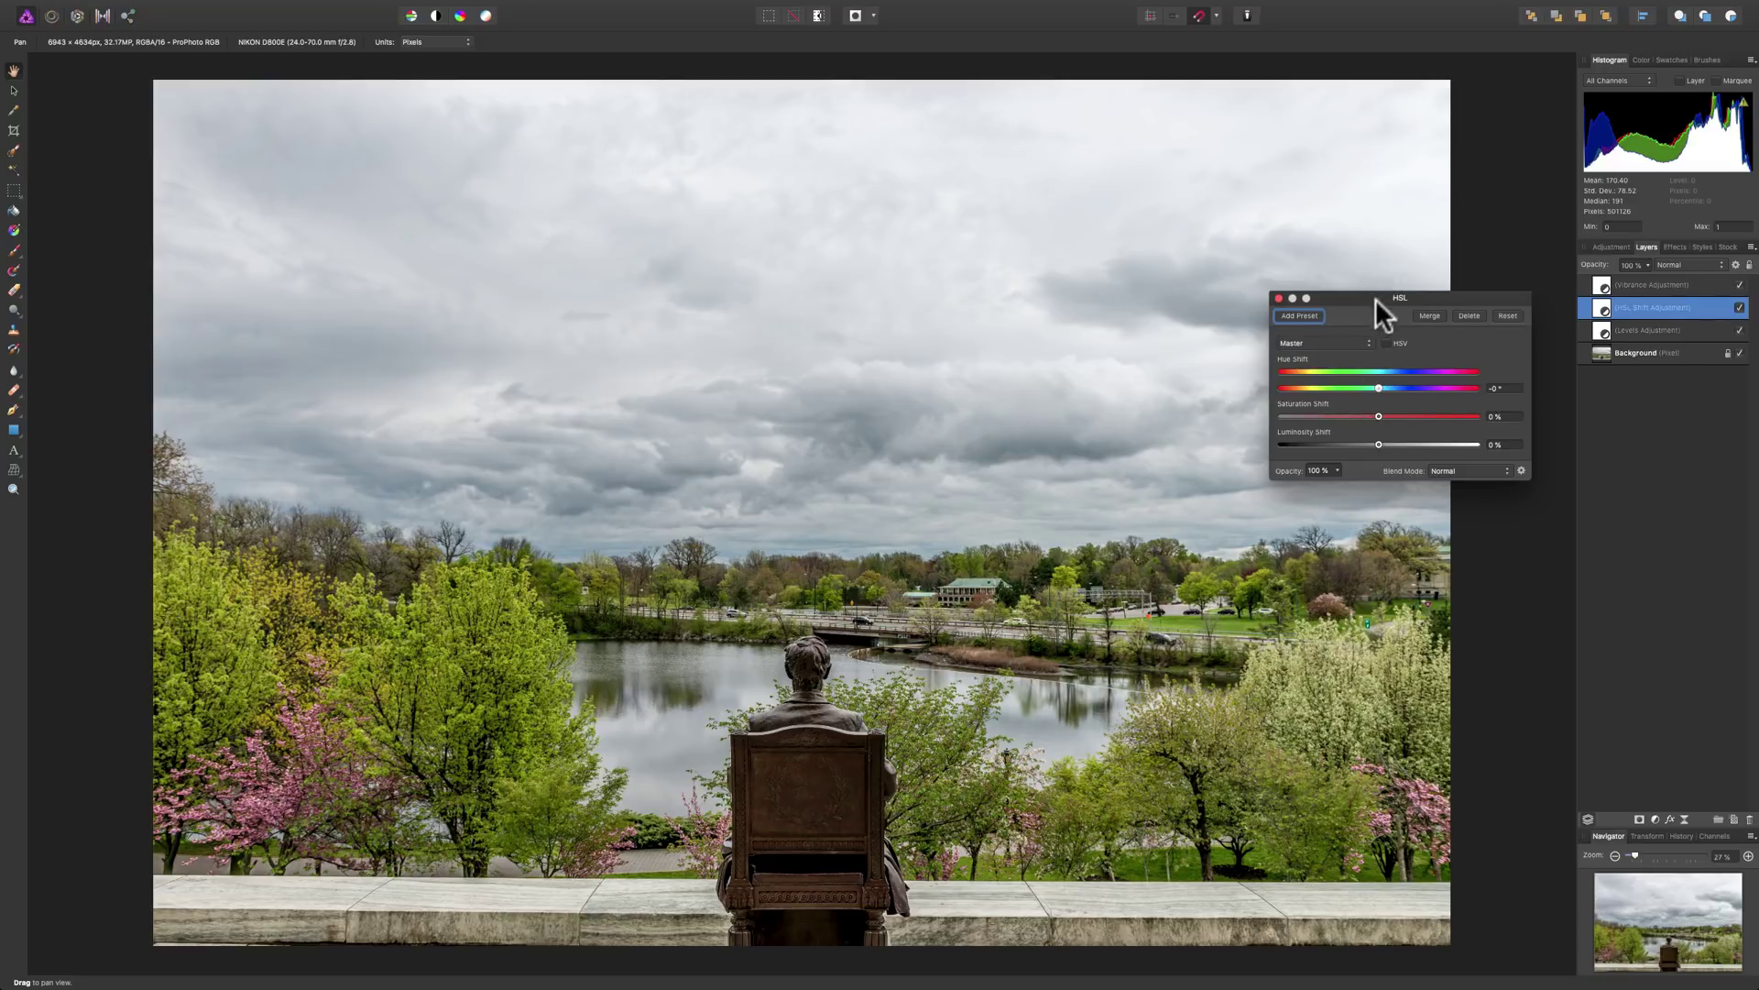
Step through the Yellows, Greens and Blues ranges in the HSL range list.
left_click(1325, 341)
left_click(1316, 363)
left_click(1320, 343)
left_click(1318, 348)
left_click(1312, 343)
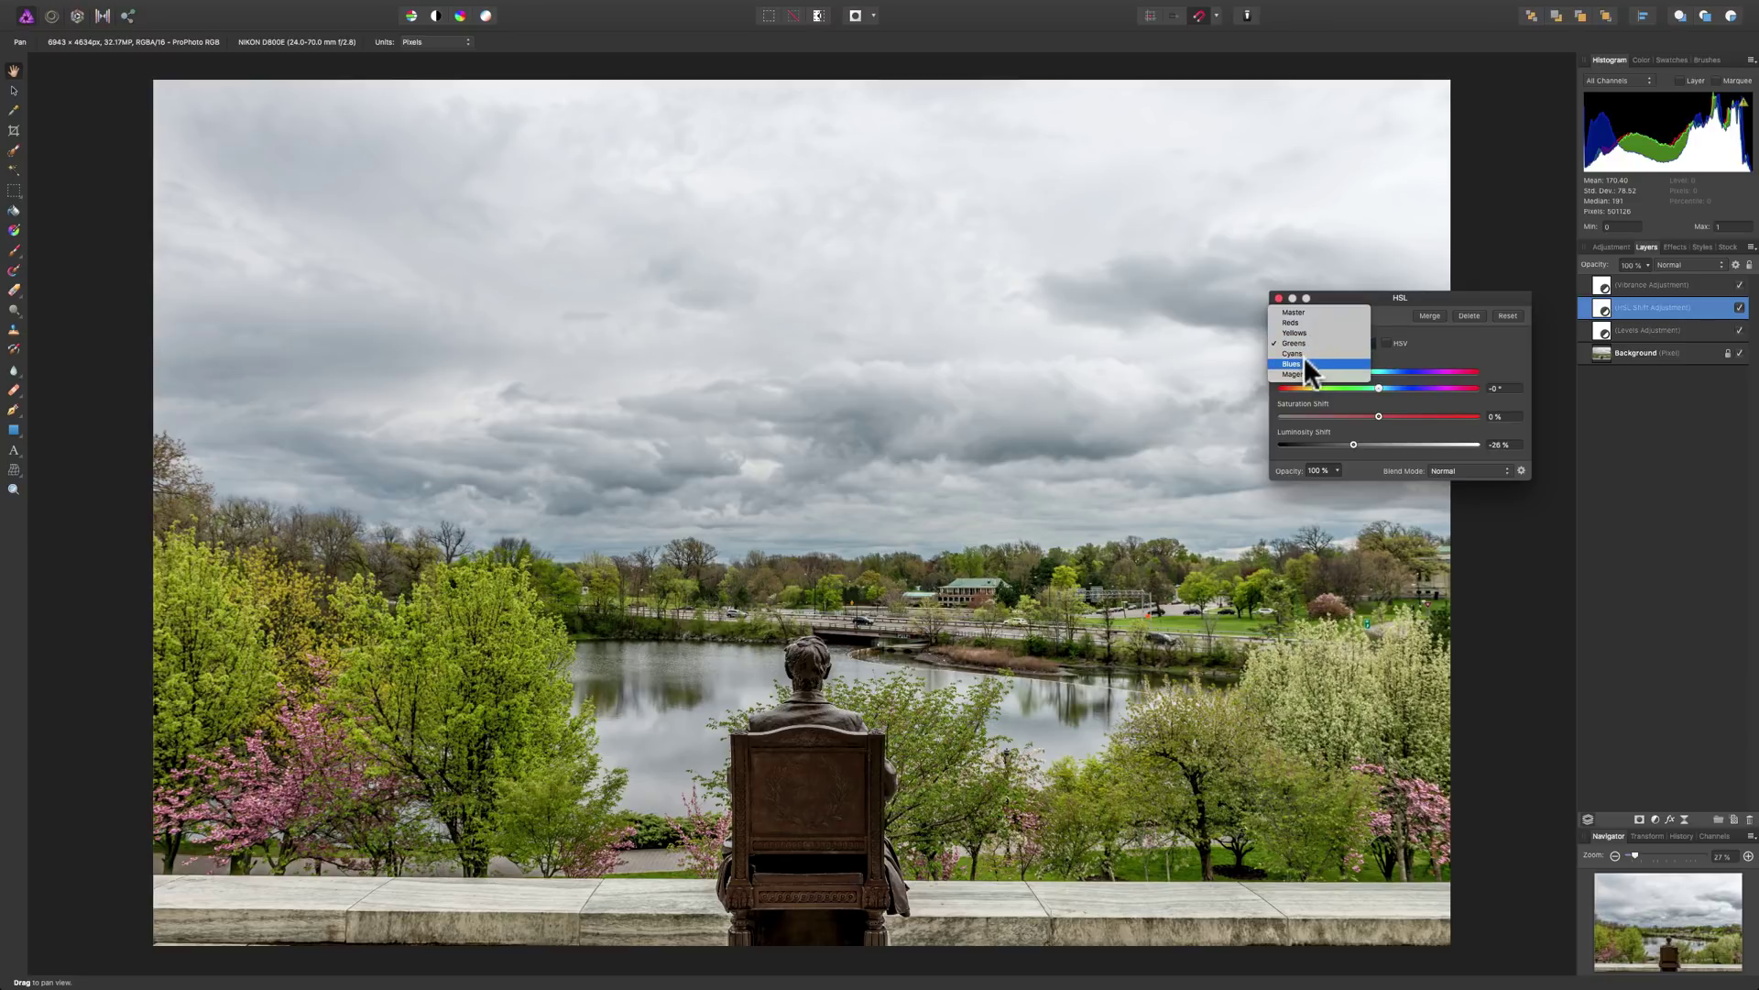
left_click(1305, 363)
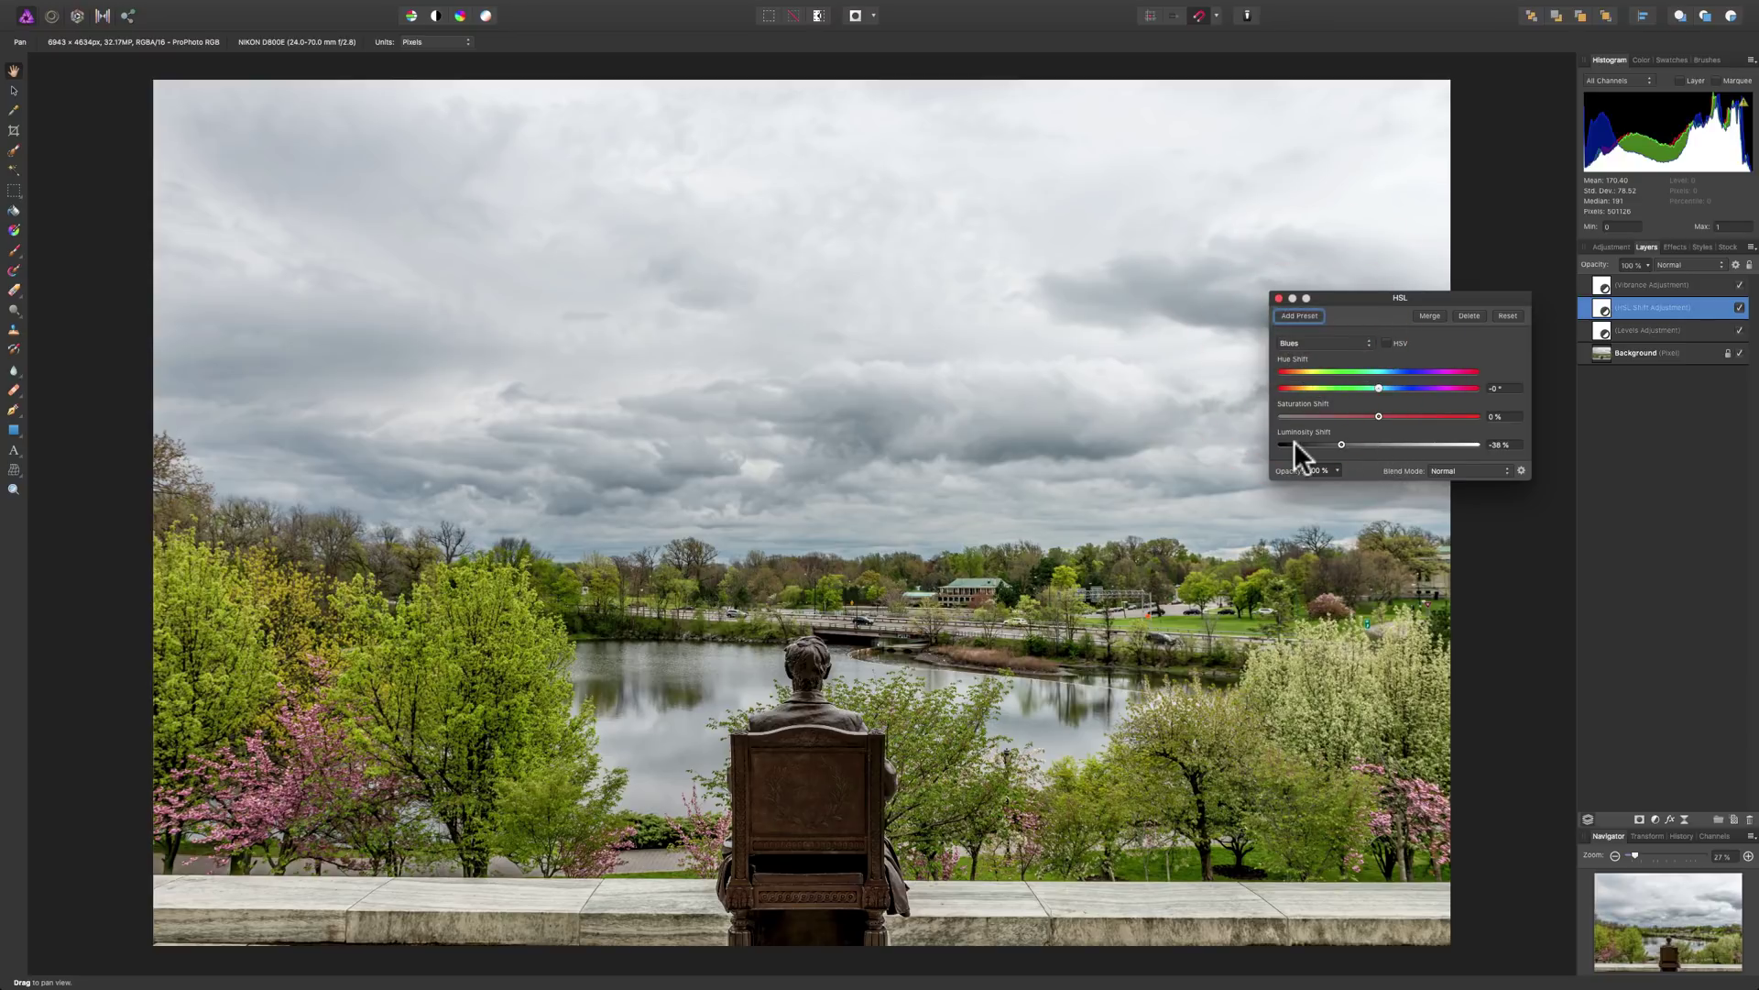
Select Cyans, set their Luminosity Shift to -16%, and close the HSL settings.
left_click(1322, 343)
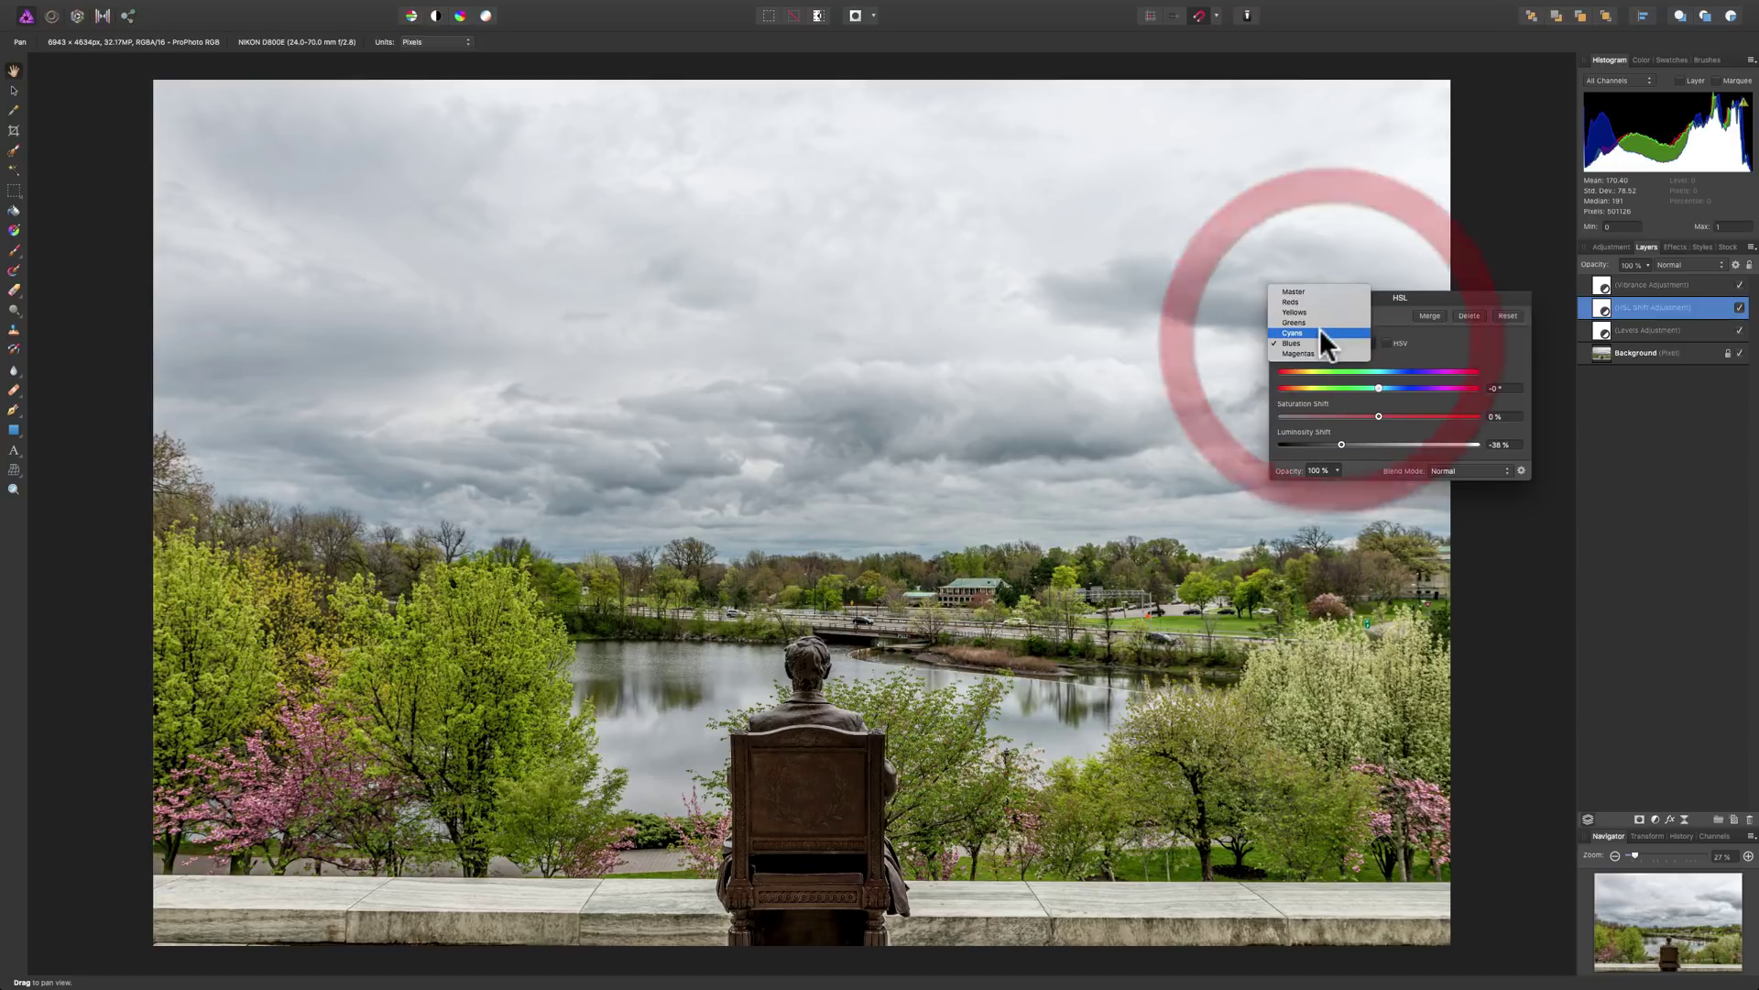
left_click(1320, 331)
left_click_drag(1377, 440, 1361, 439)
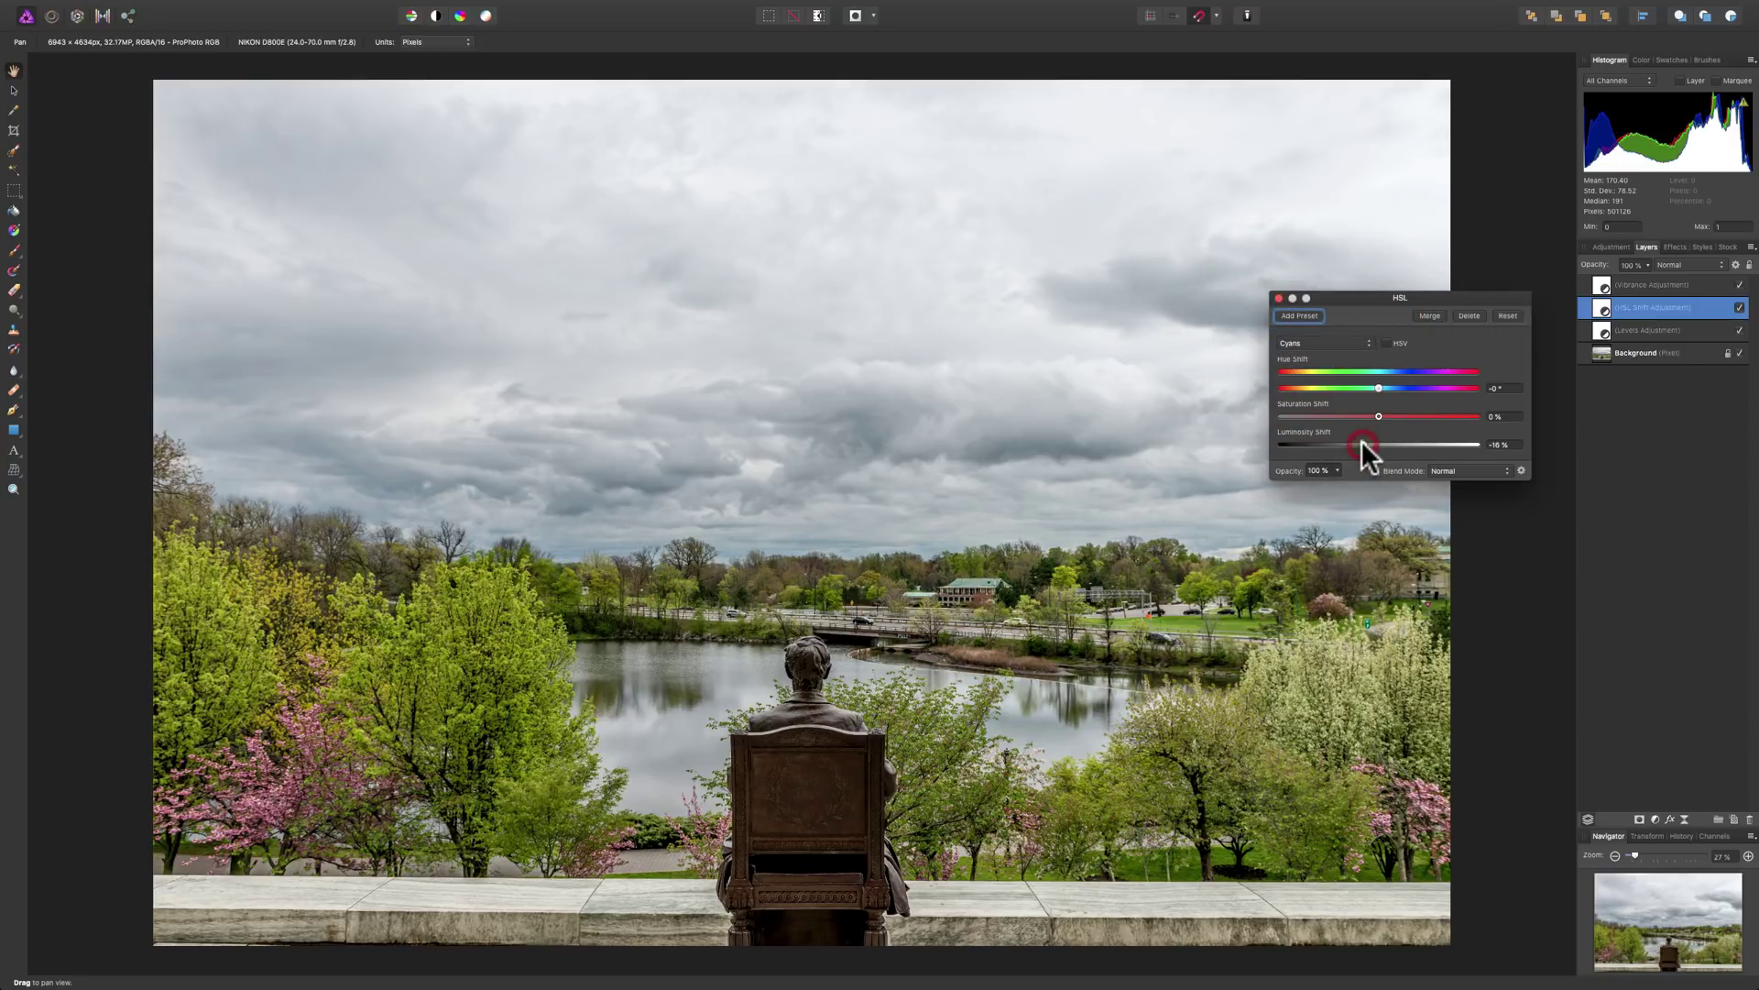
left_click(1280, 298)
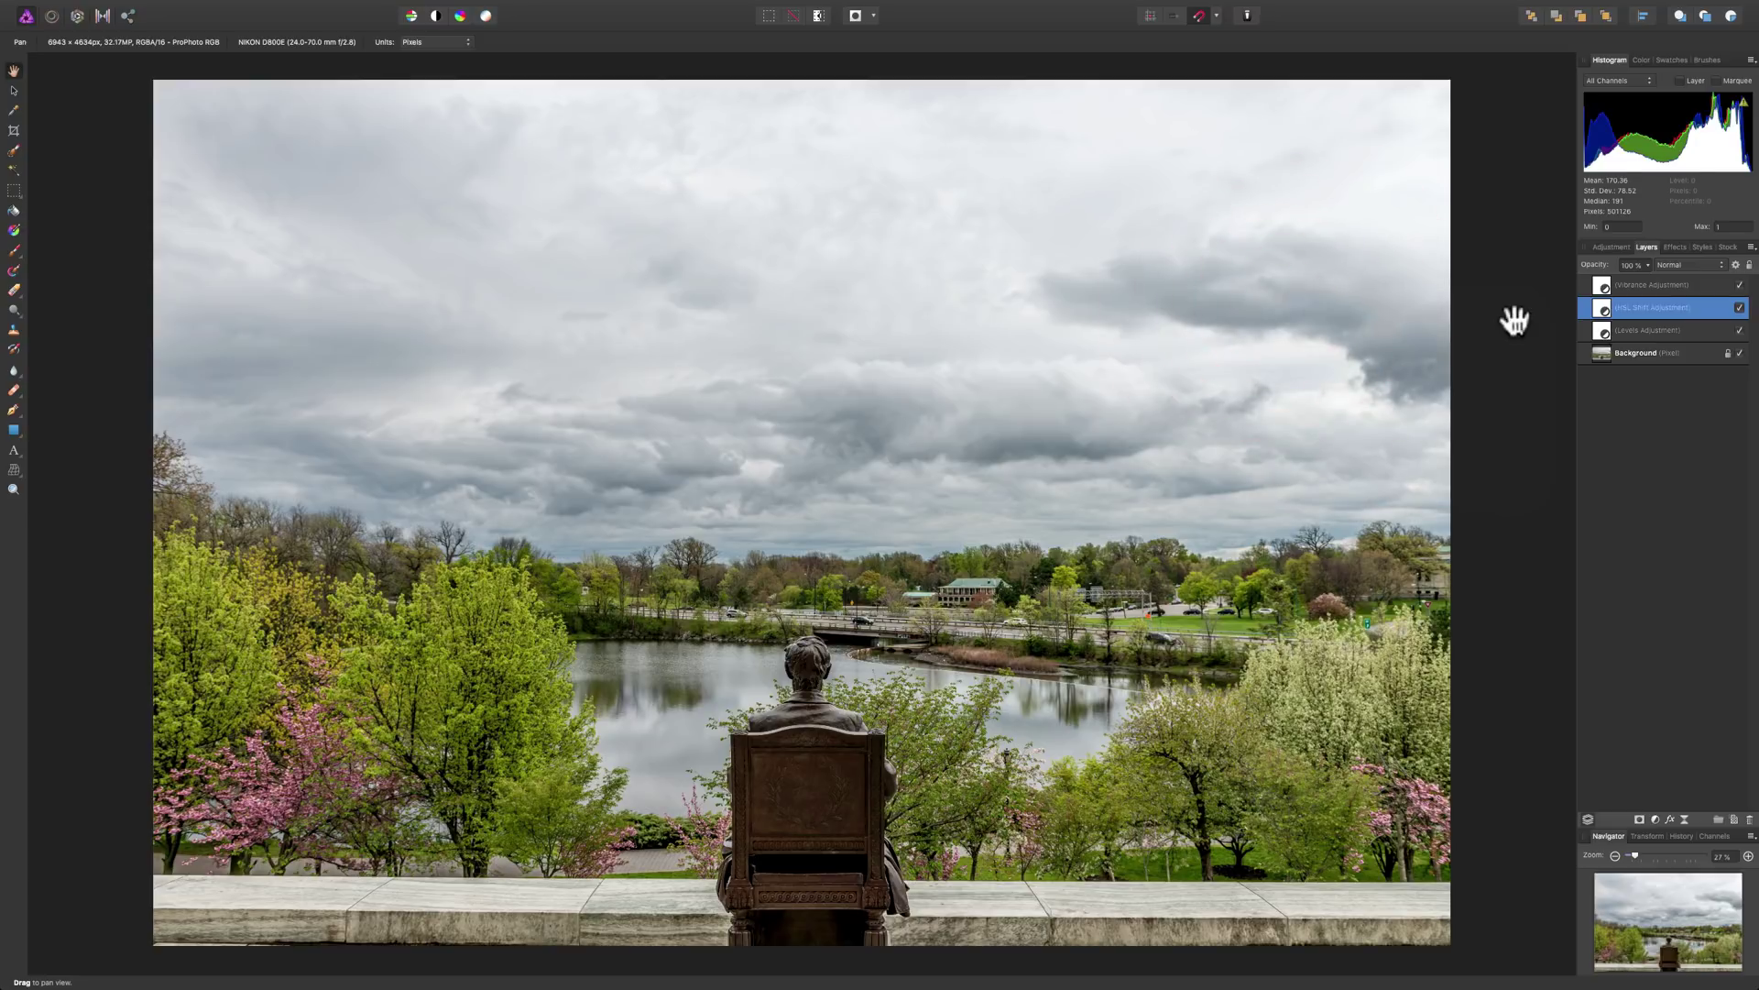
Select the Vibrance layer and show the Adjustment panel's list of adjustments.
left_click(1646, 282)
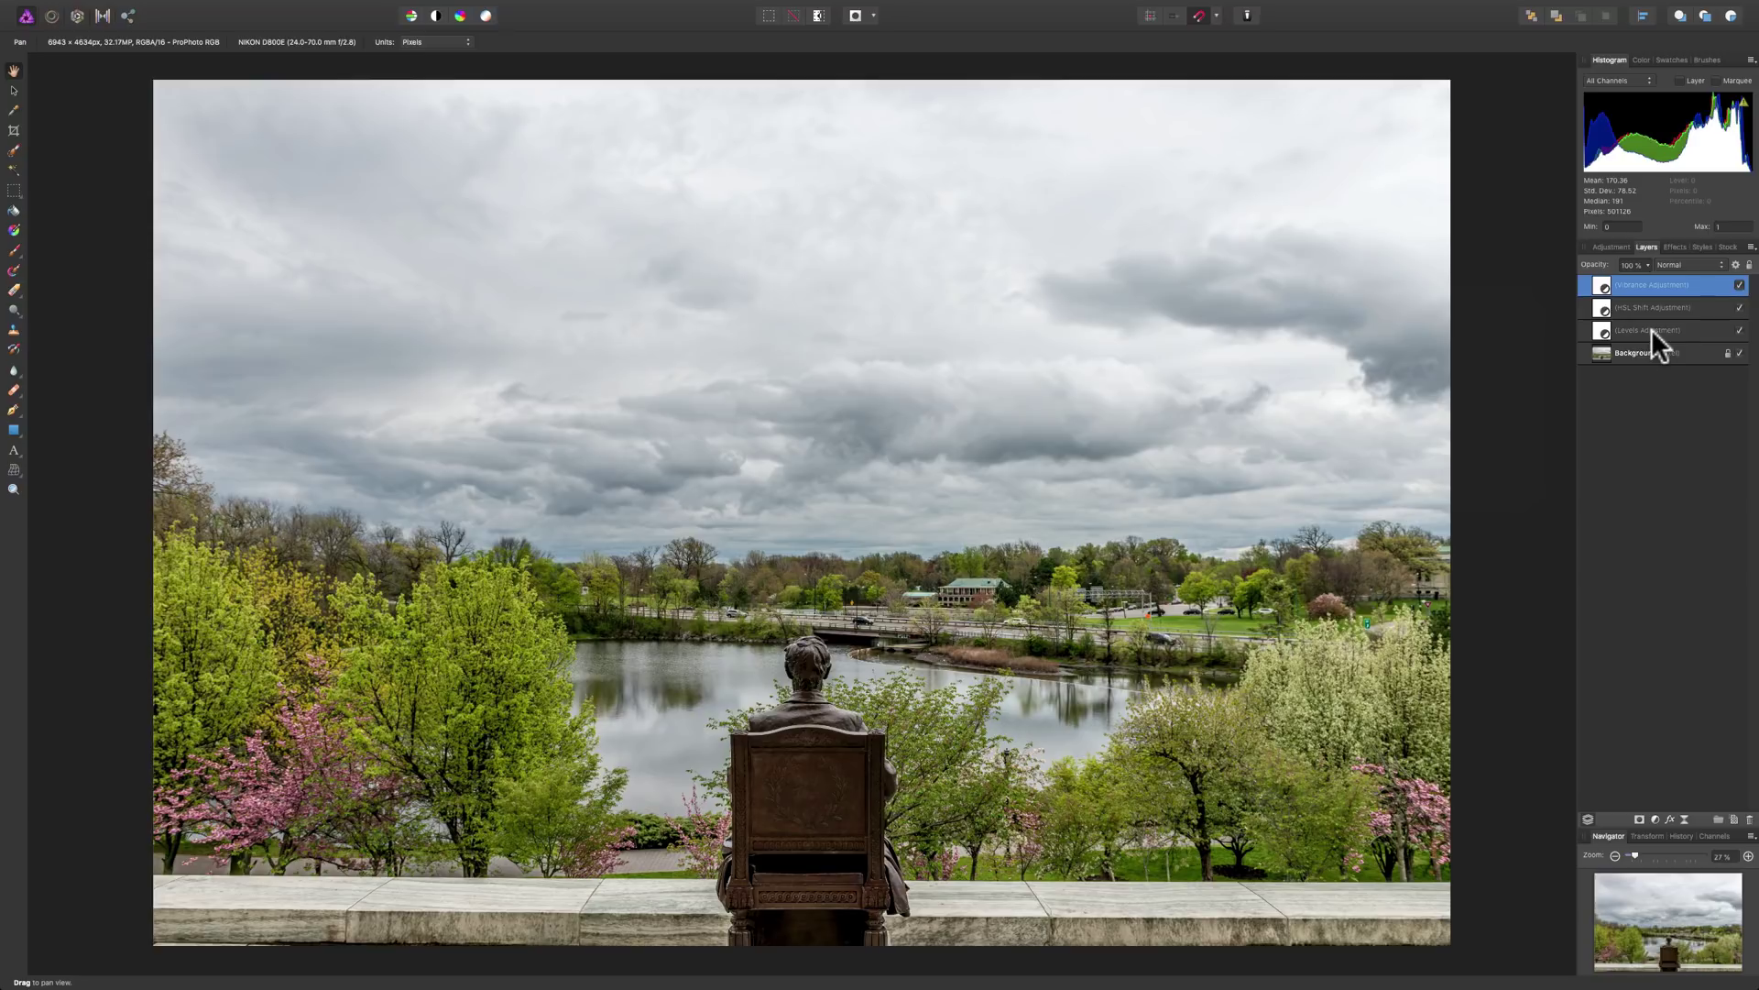
left_click(1616, 247)
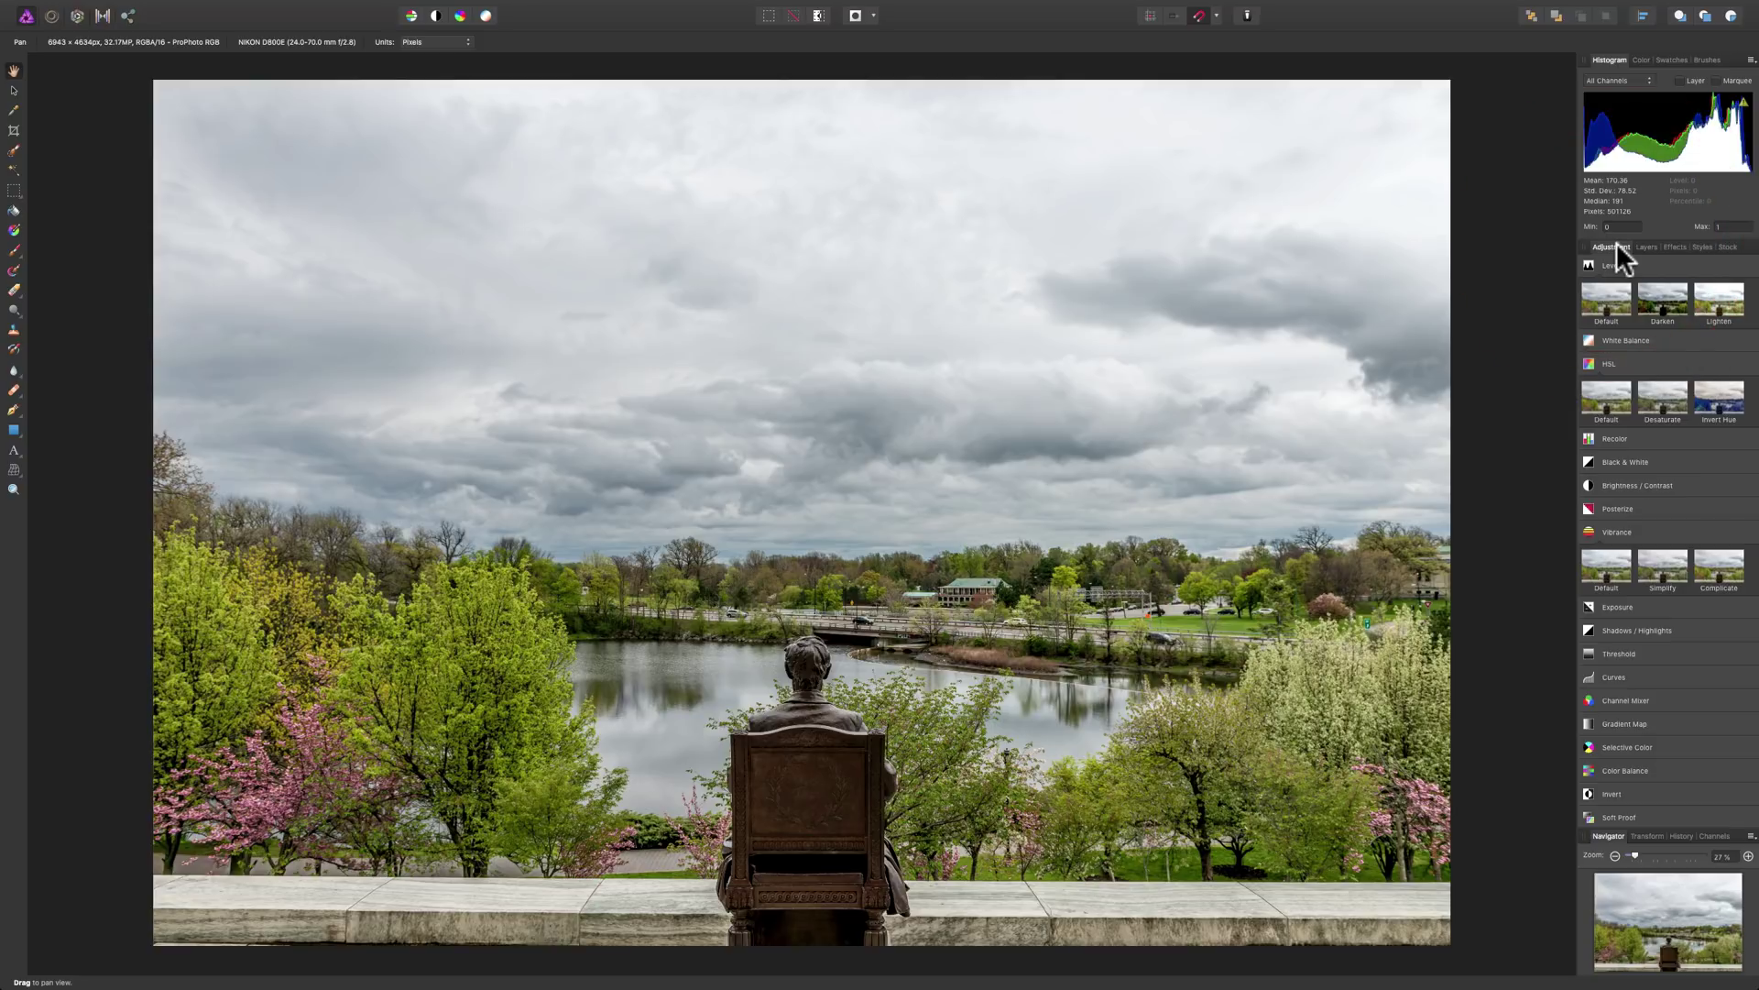